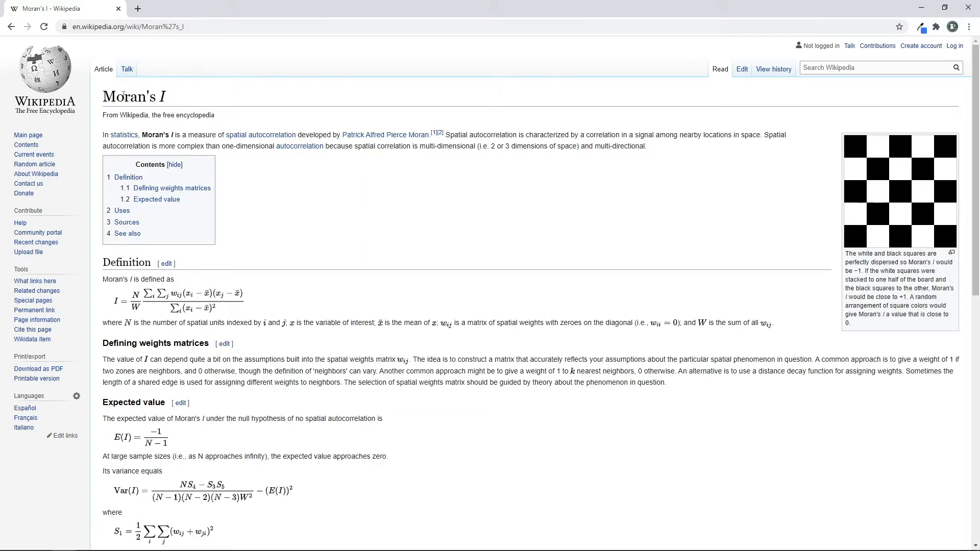
# - Open the biography of the statistician who developed Moran's I and return to the Moran's I article
pyautogui.click(367, 135)
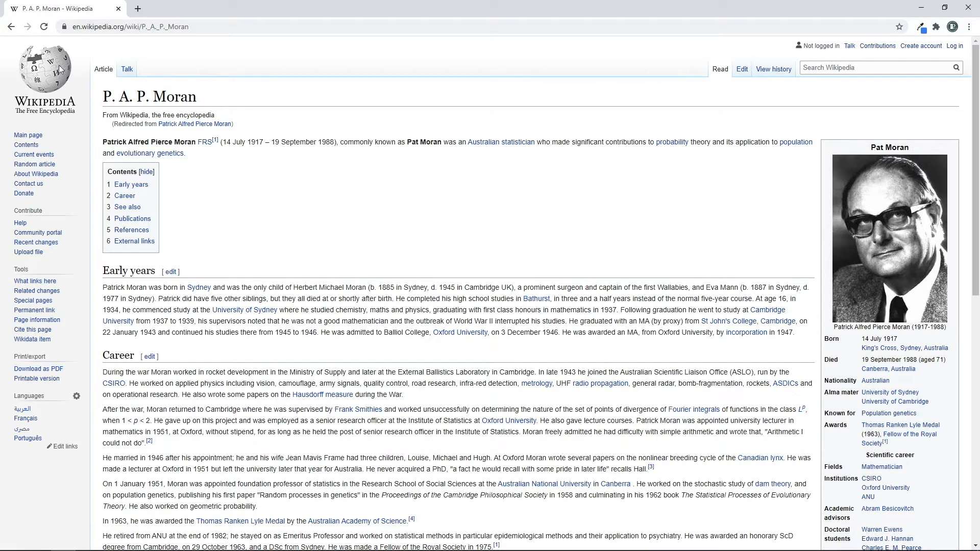
pyautogui.click(12, 26)
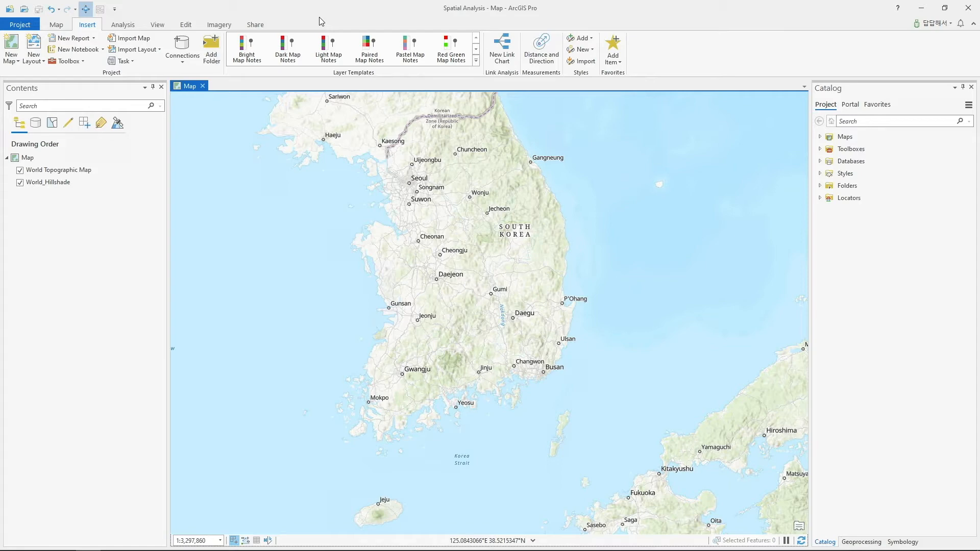
# - Switch to ArcGIS Pro and examine the Project Recovery backup settings in the general application options, leaving automatic backup off
pyautogui.click(24, 25)
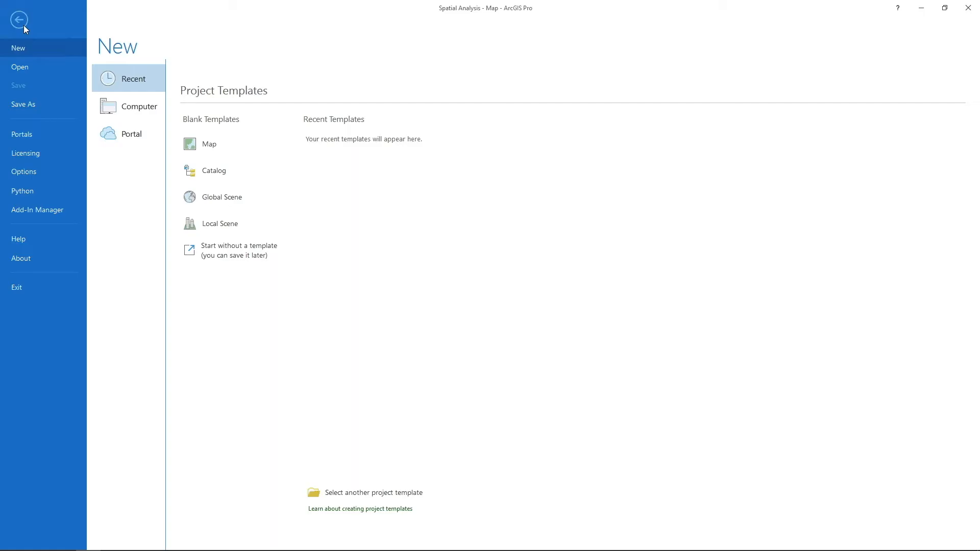
pyautogui.click(42, 167)
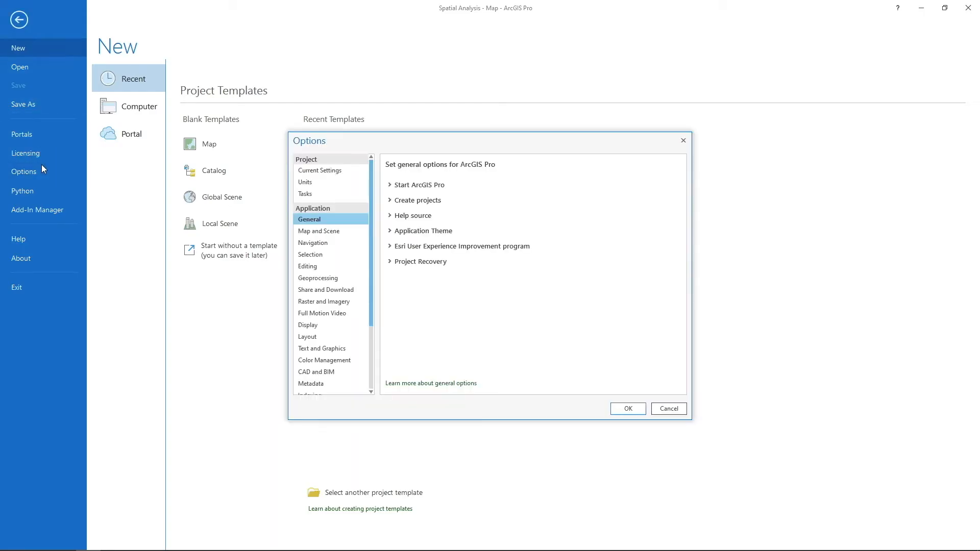
pyautogui.click(397, 261)
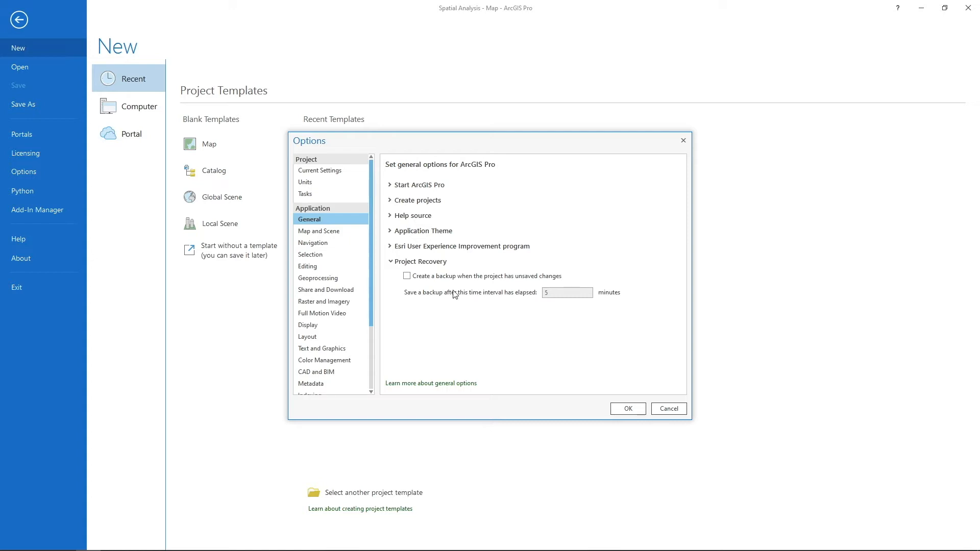
pyautogui.click(453, 277)
pyautogui.moveTo(561, 294); pyautogui.dragTo(513, 294)
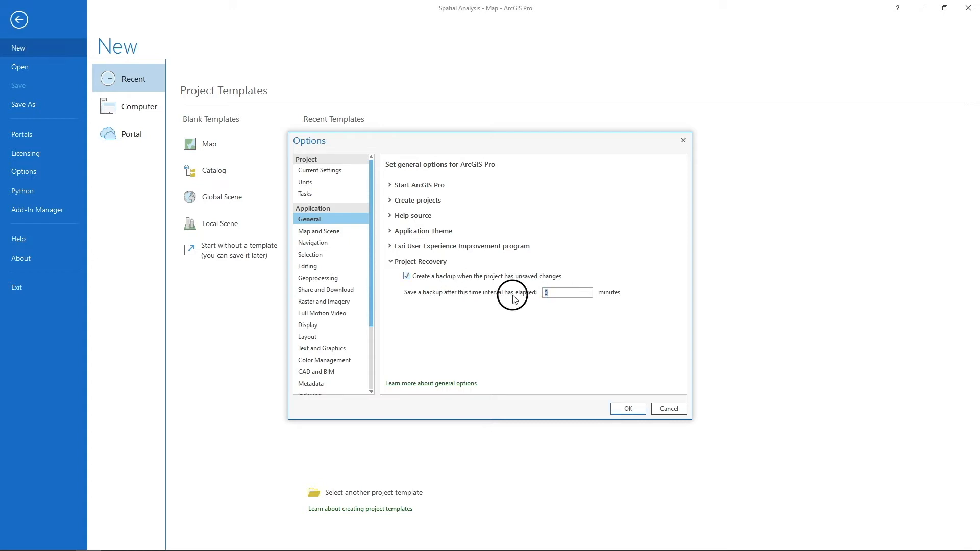
pyautogui.click(455, 279)
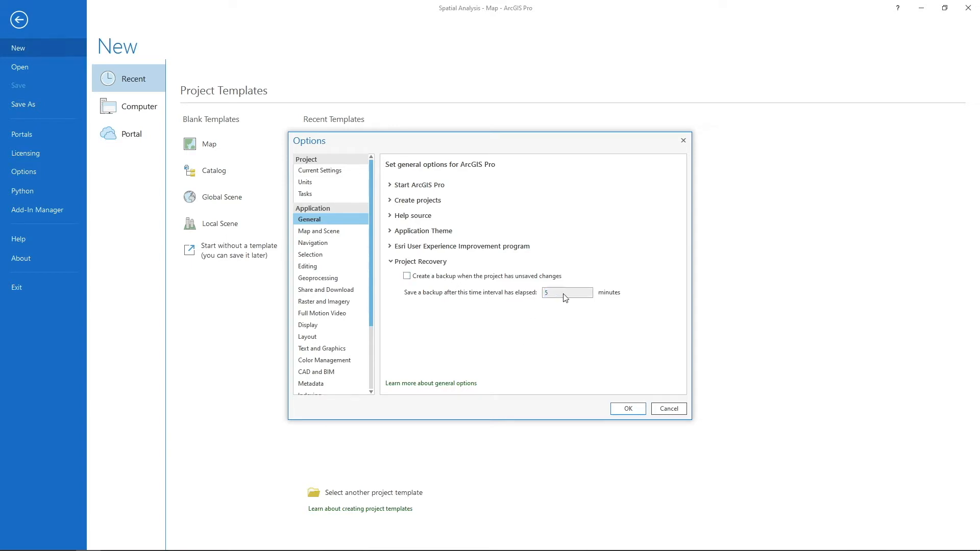
pyautogui.click(644, 408)
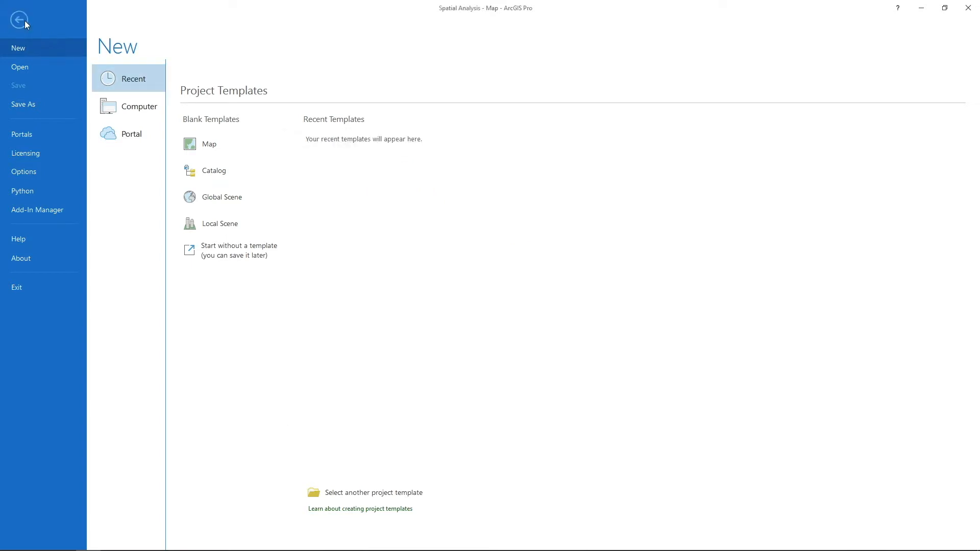
pyautogui.click(18, 20)
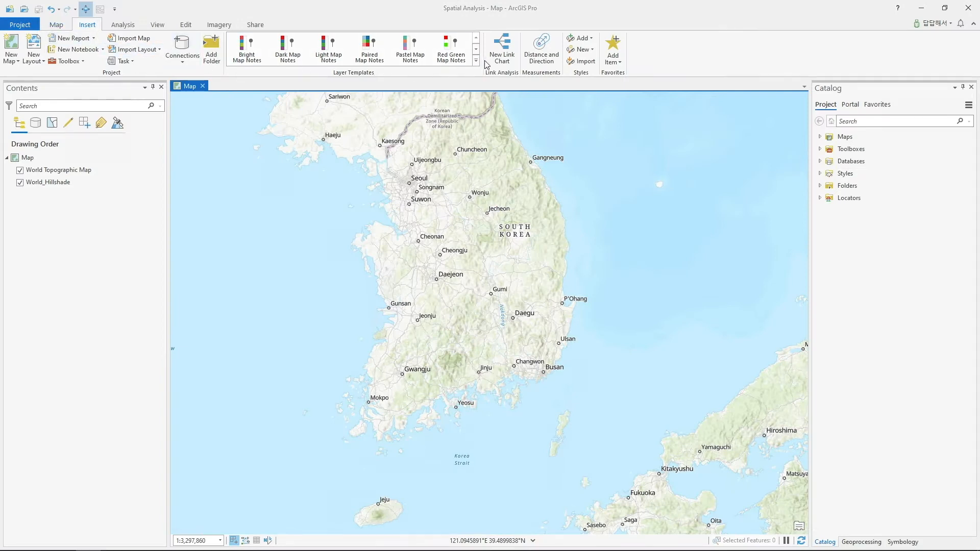
# - Review the notebook and connection options, and inspect the new BIM cloud connection form without creating a connection
pyautogui.click(103, 50)
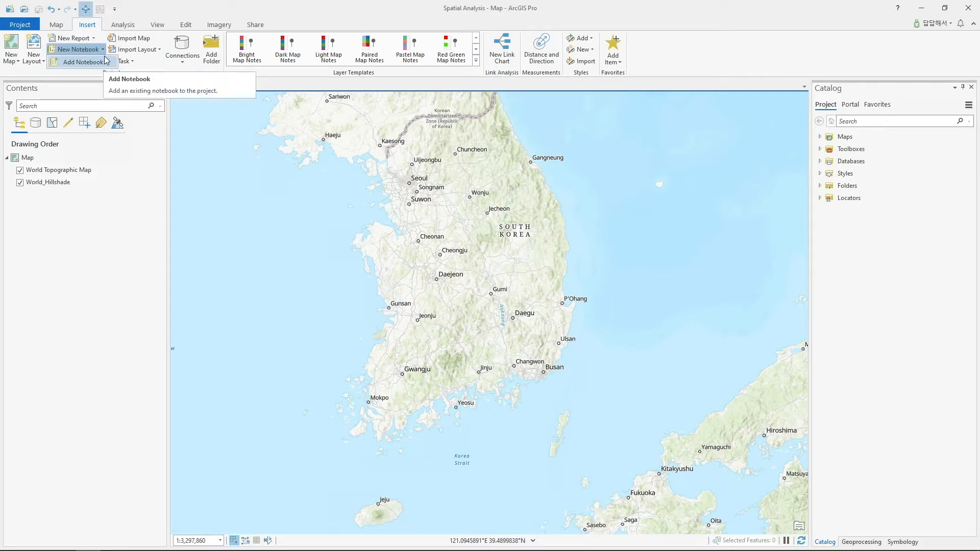
pyautogui.click(103, 50)
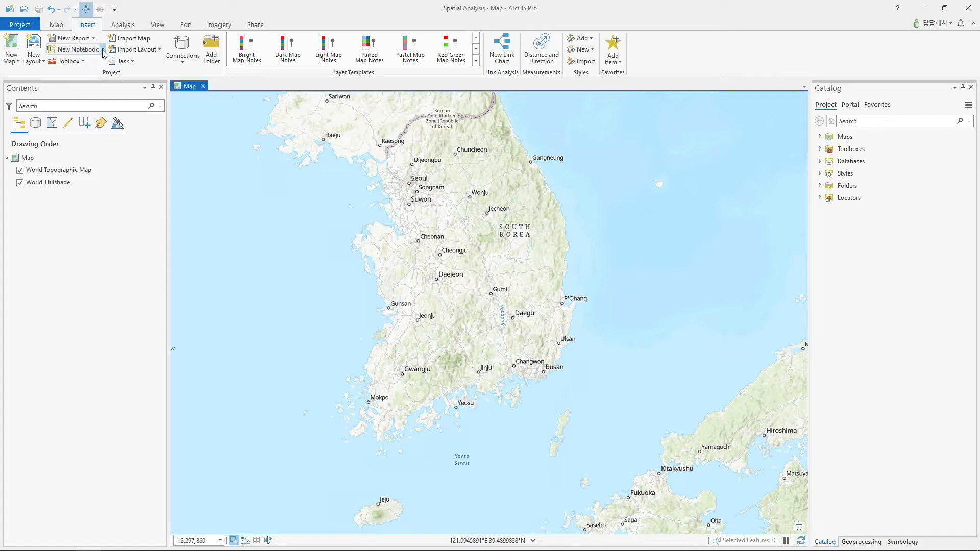
pyautogui.click(182, 50)
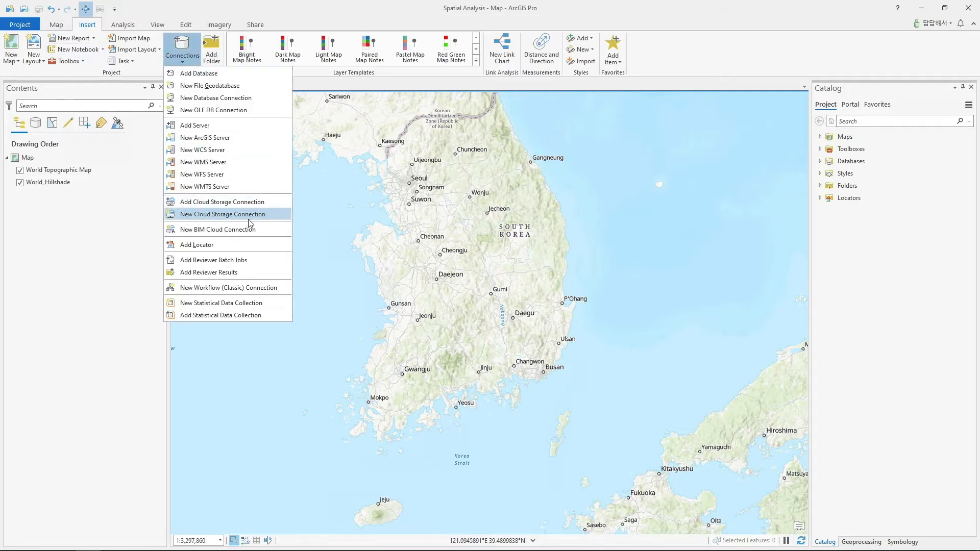
pyautogui.click(266, 230)
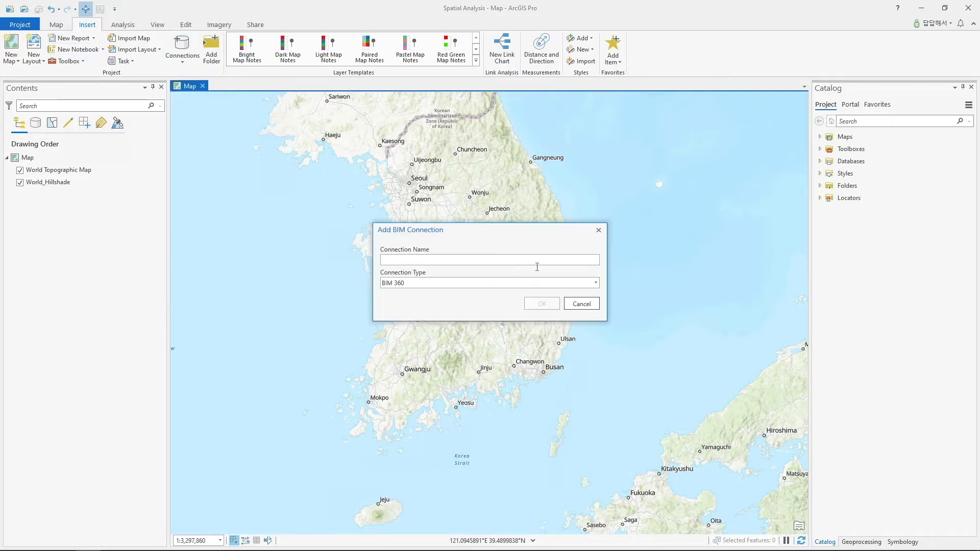
pyautogui.click(588, 304)
# - Inspect the service providers offered for a new cloud storage connection and dismiss the form
pyautogui.click(180, 57)
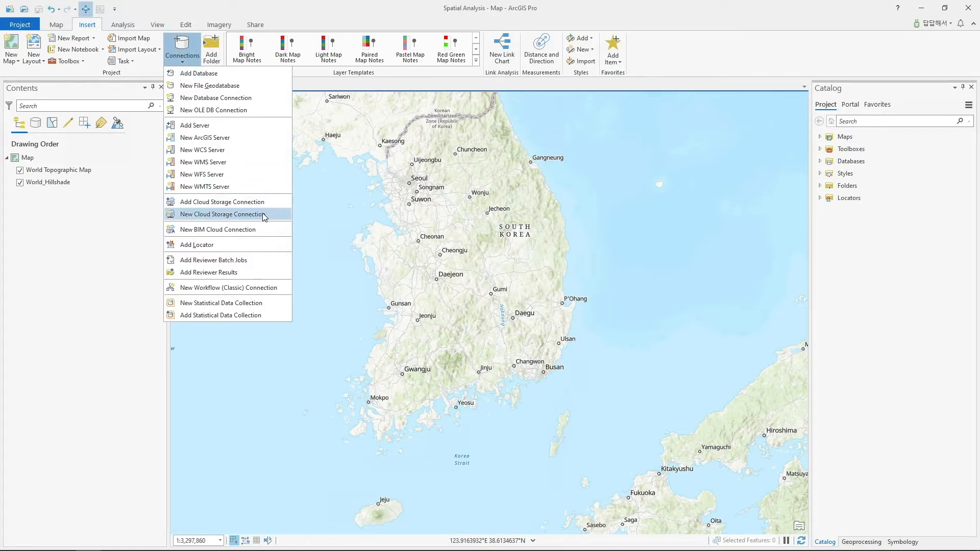
pyautogui.click(261, 214)
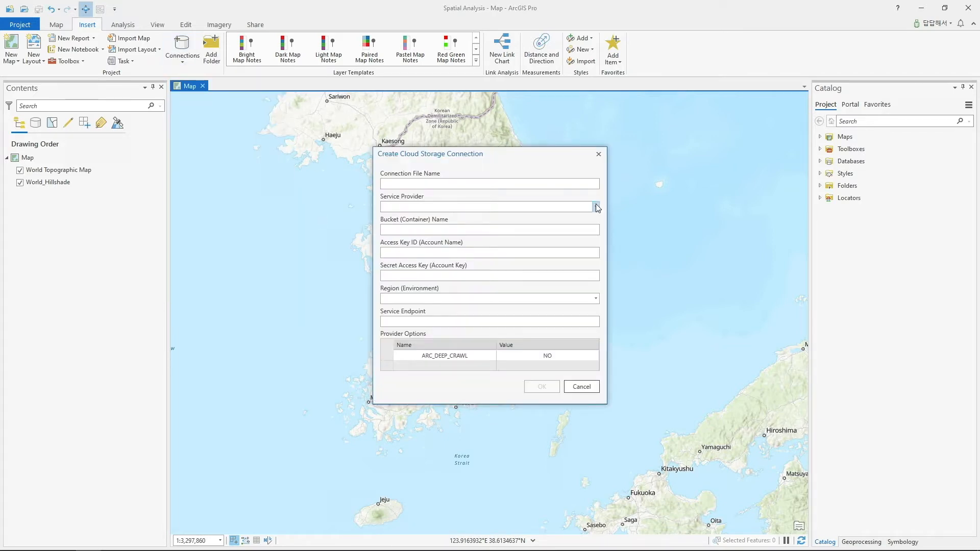
pyautogui.click(595, 207)
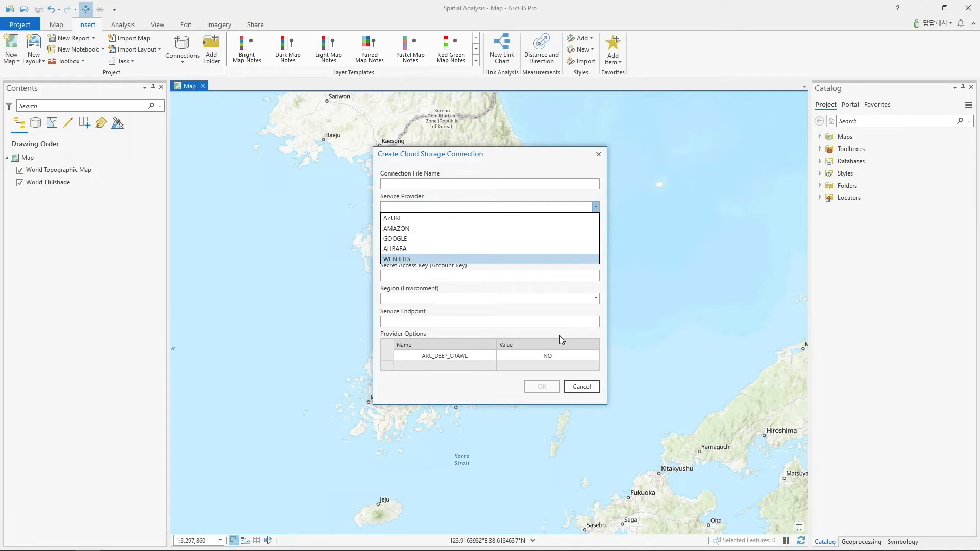
pyautogui.click(579, 391)
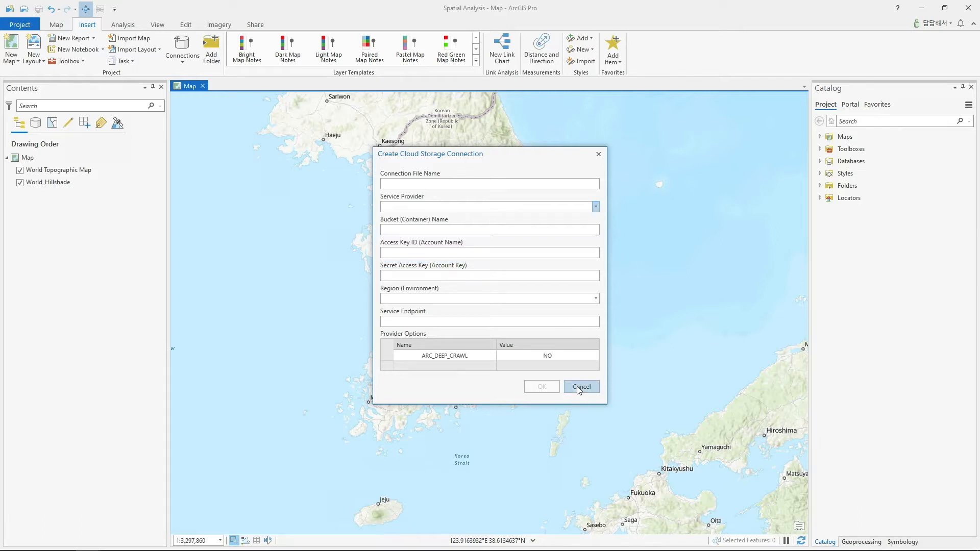
pyautogui.click(580, 389)
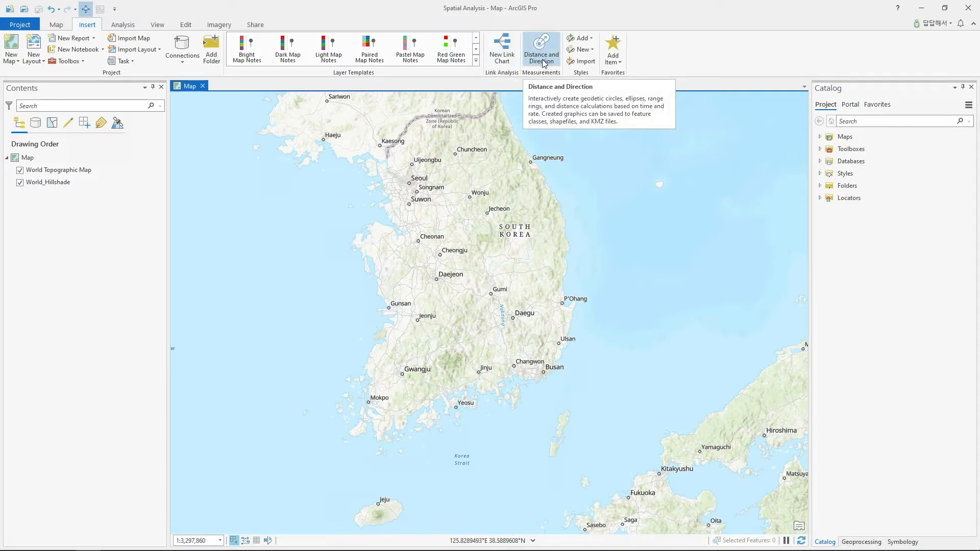
# - Examine the commands available for analysis, Python, viewing, editing, imagery and sharing, and return to the map commands
pyautogui.click(125, 29)
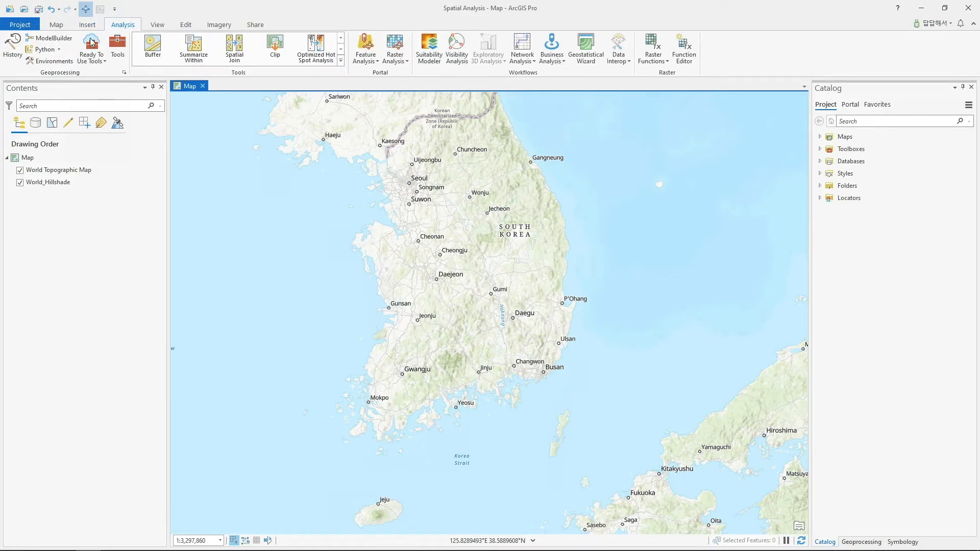
pyautogui.click(59, 50)
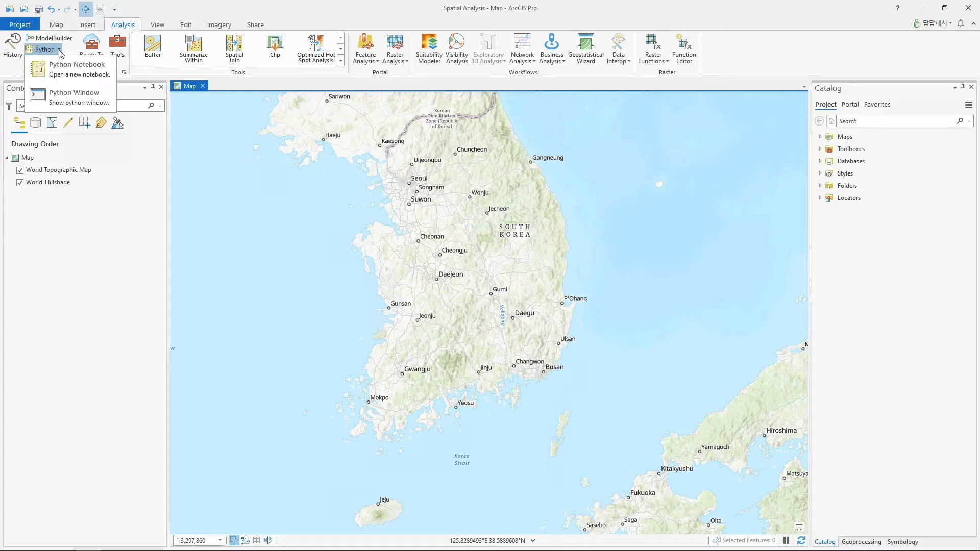
pyautogui.click(422, 77)
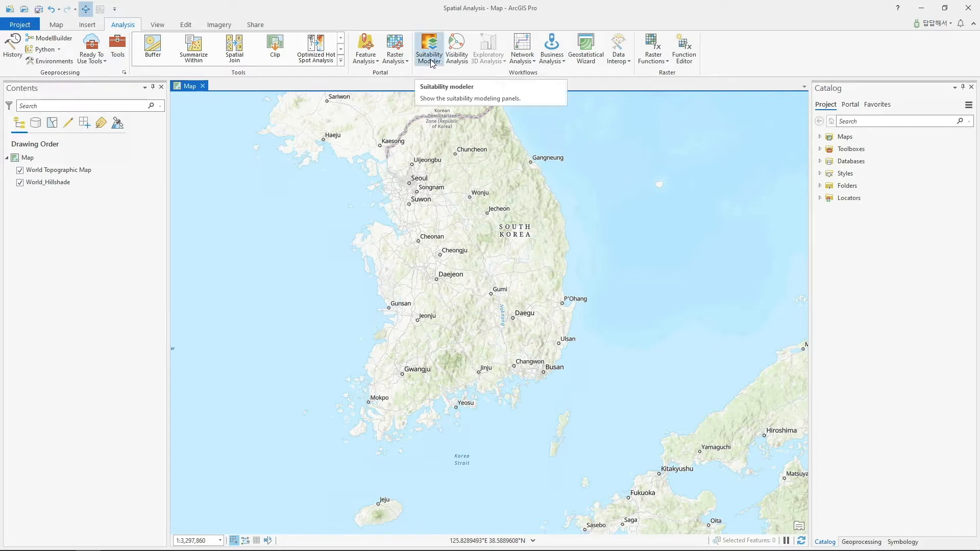
pyautogui.click(164, 24)
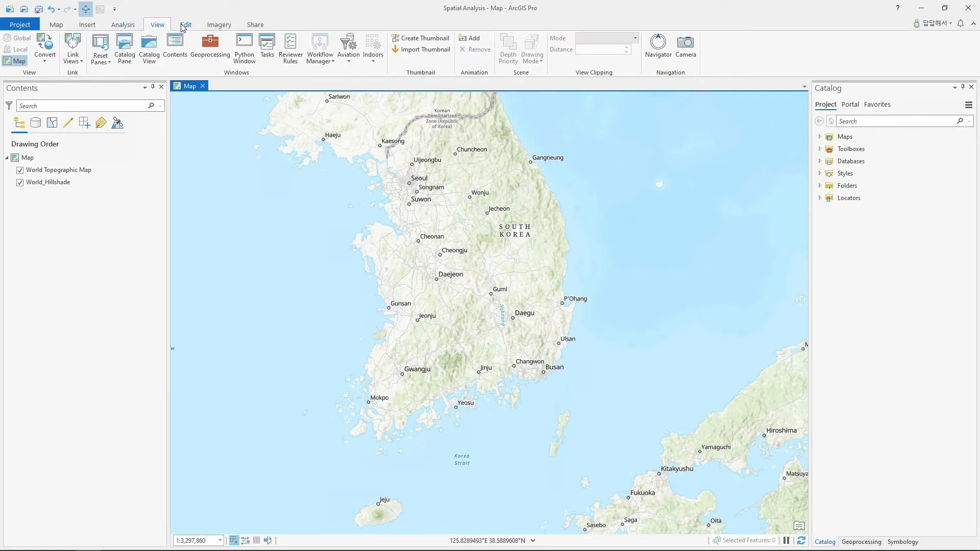
pyautogui.click(188, 25)
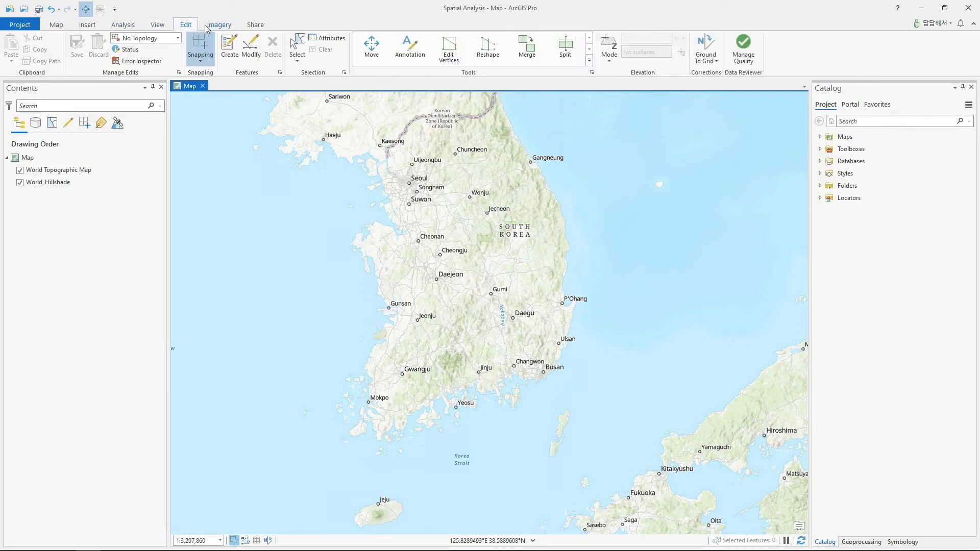
pyautogui.click(220, 25)
pyautogui.click(257, 26)
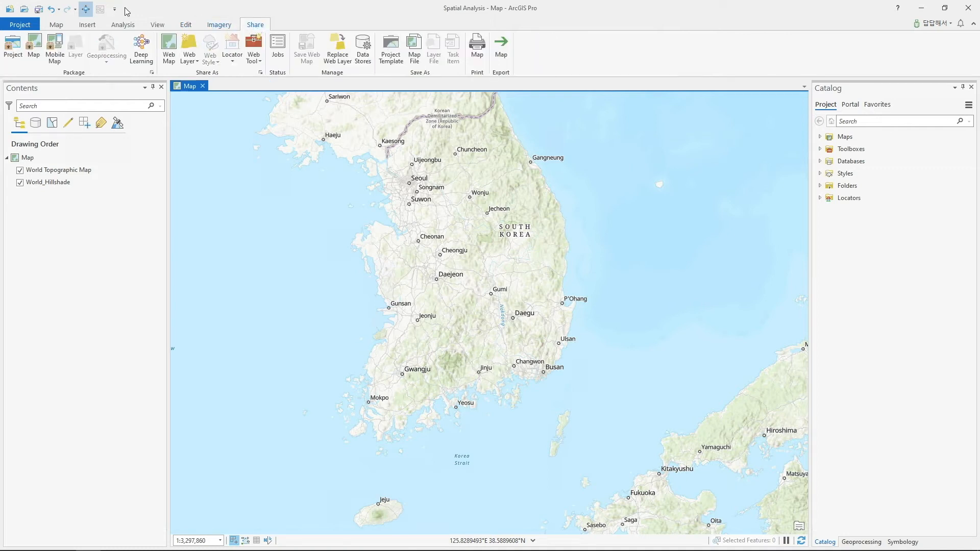
pyautogui.click(57, 25)
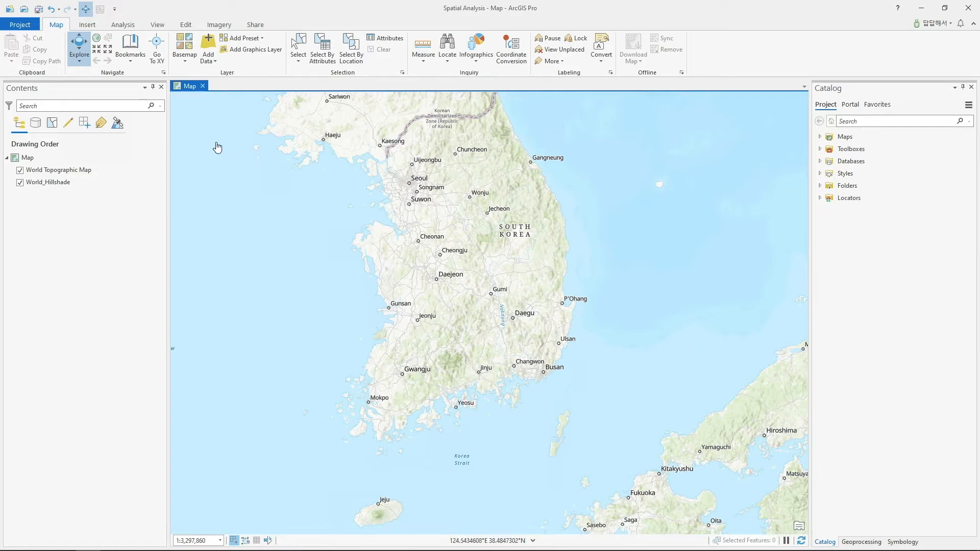
# - Hide the World Topographic Map and World_Hillshade layers and turn on the map grid
pyautogui.click(20, 182)
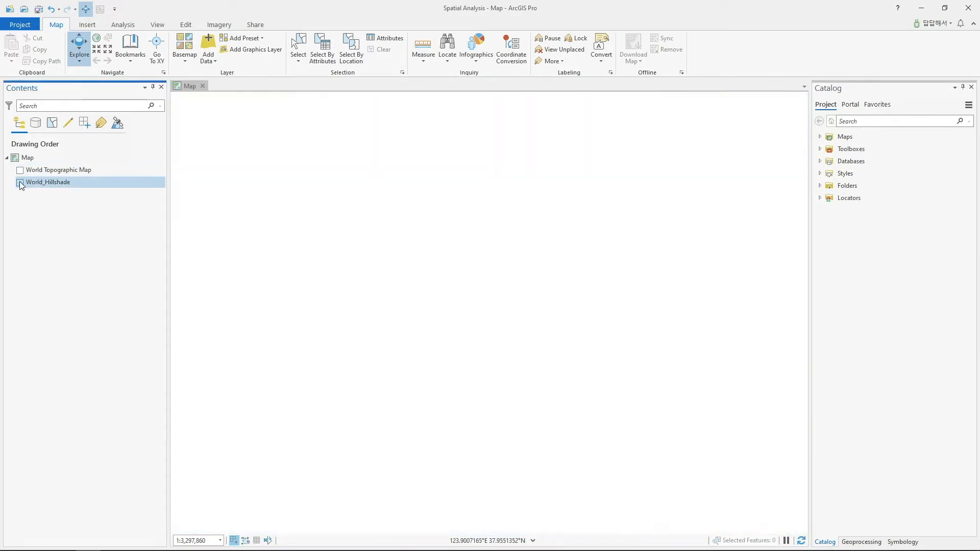
pyautogui.click(256, 540)
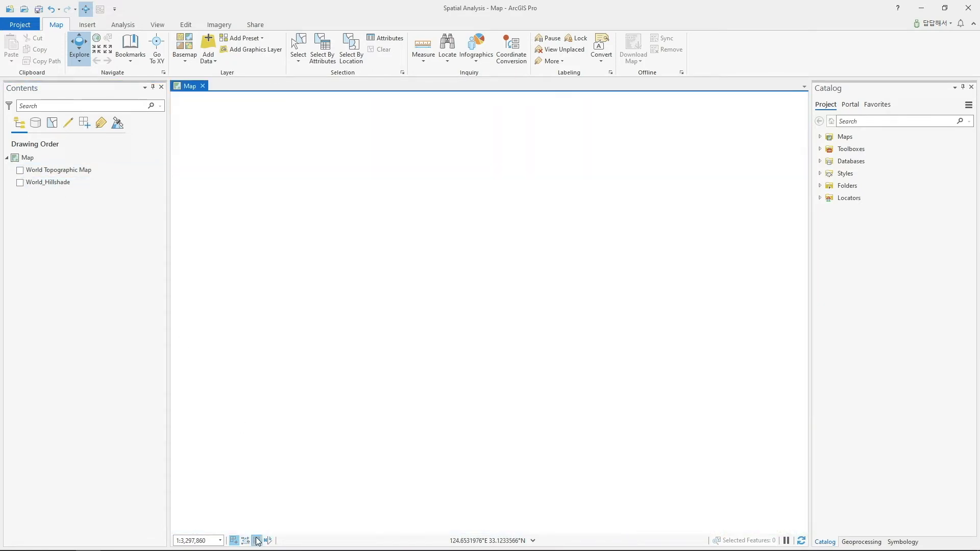
# - Measure a planar distance in metric units along a horizontal grid line and close the measuring tool
pyautogui.click(419, 52)
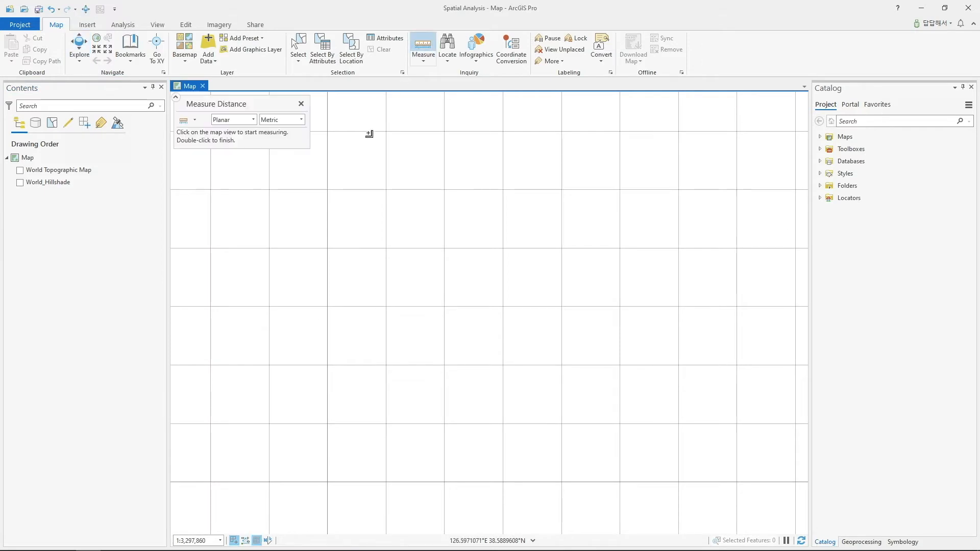
pyautogui.click(343, 190)
pyautogui.doubleClick(387, 190)
pyautogui.click(301, 103)
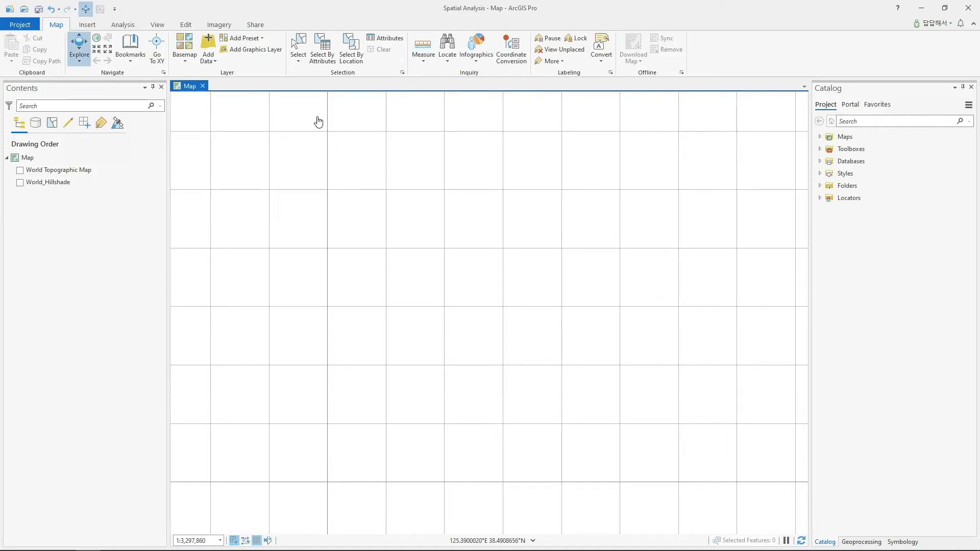
# - Examine the grid's spacing, snapping and display settings and leave them without changes
pyautogui.click(257, 540)
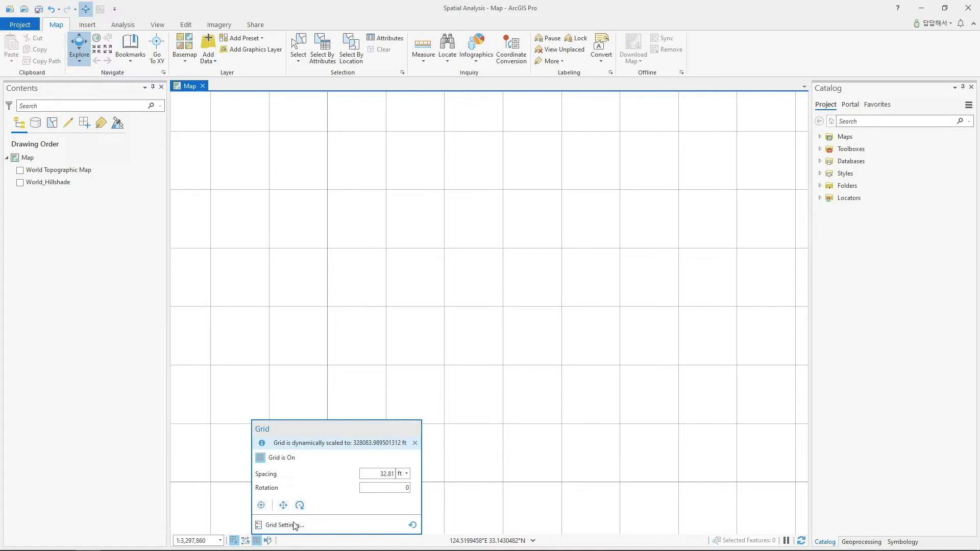
pyautogui.click(294, 525)
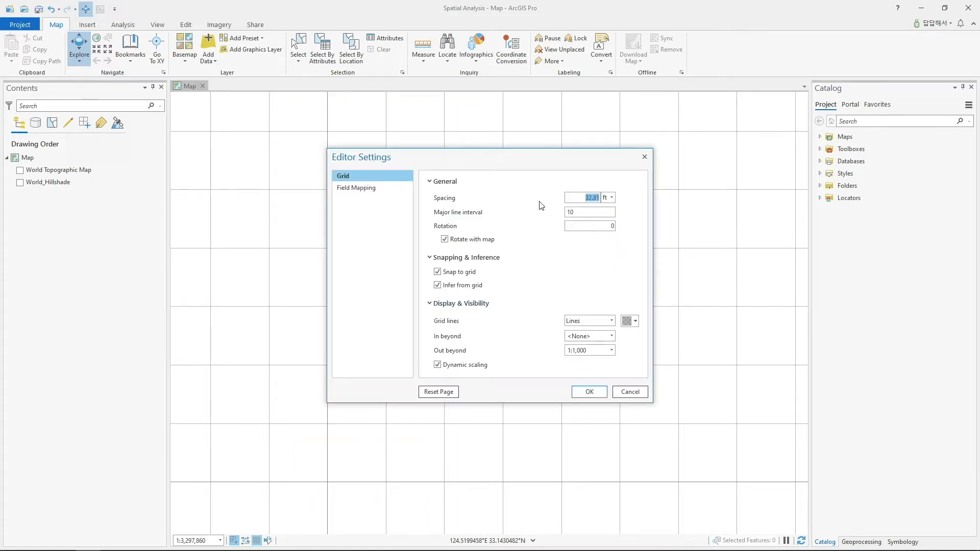
pyautogui.click(627, 391)
# - Create a polygon feature class named Extent in Spatial Analysis.gdb and add it to the map
pyautogui.click(820, 161)
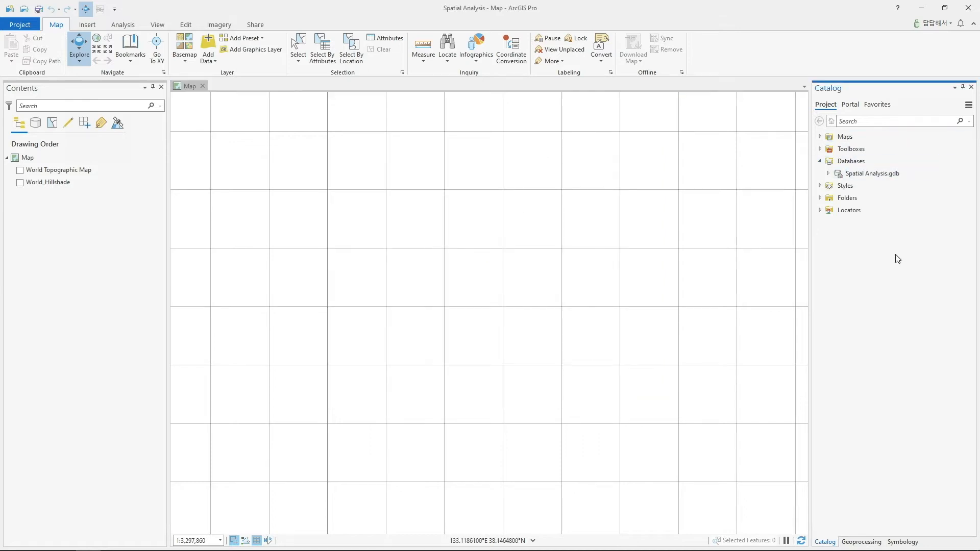
pyautogui.rightClick(867, 174)
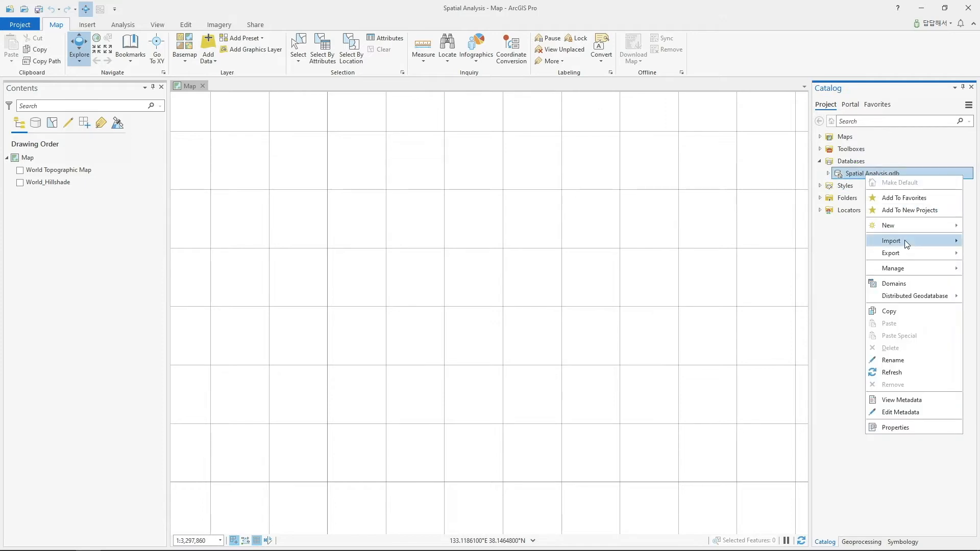
pyautogui.moveTo(915, 230)
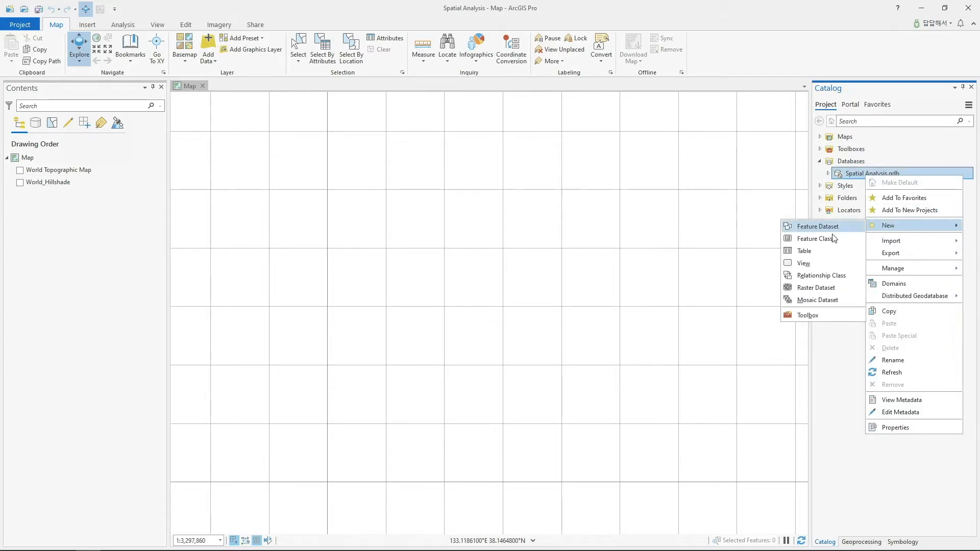
pyautogui.click(835, 239)
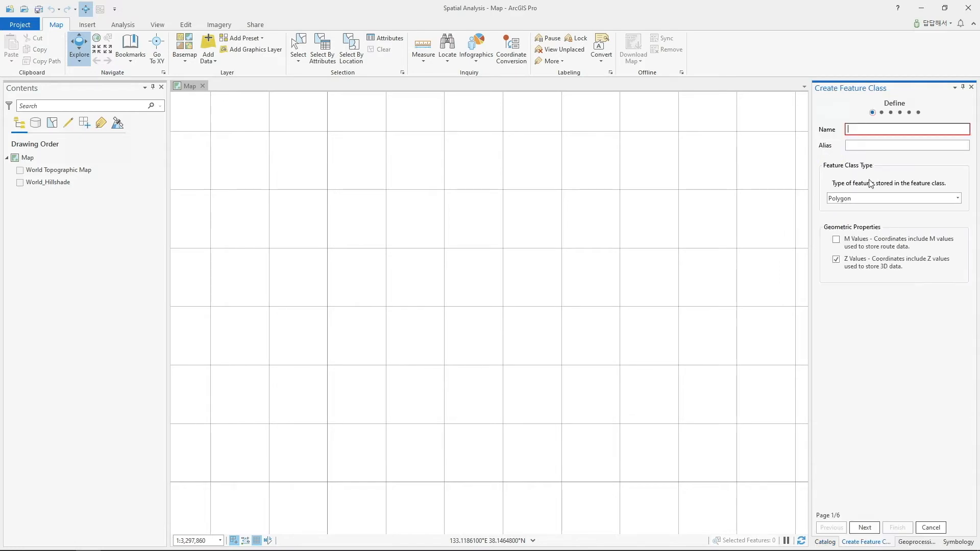
pyautogui.write('Extent')
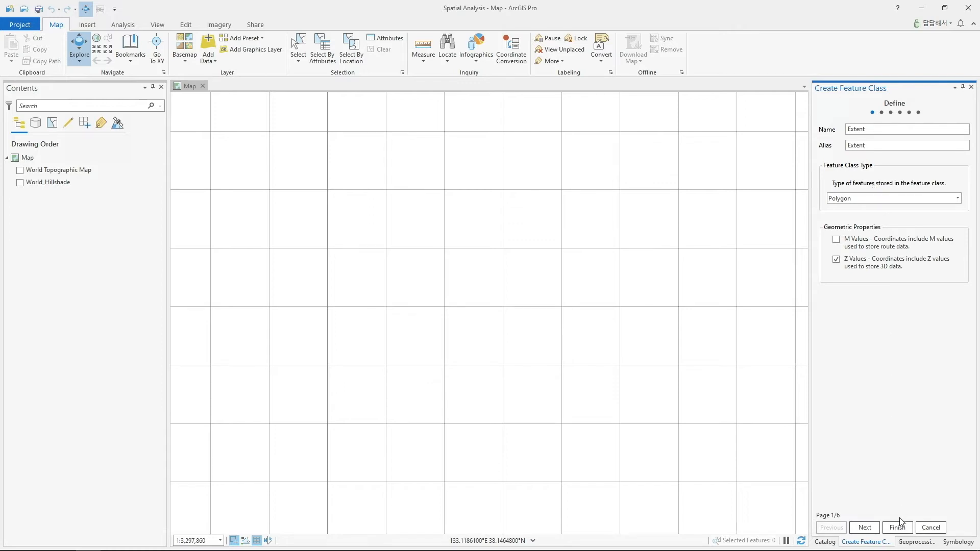
pyautogui.click(899, 527)
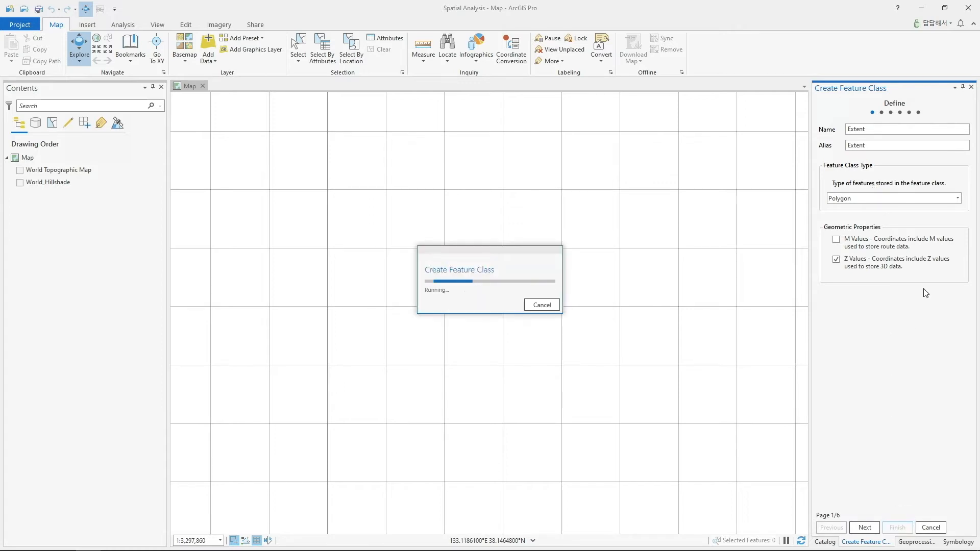
pyautogui.click(829, 173)
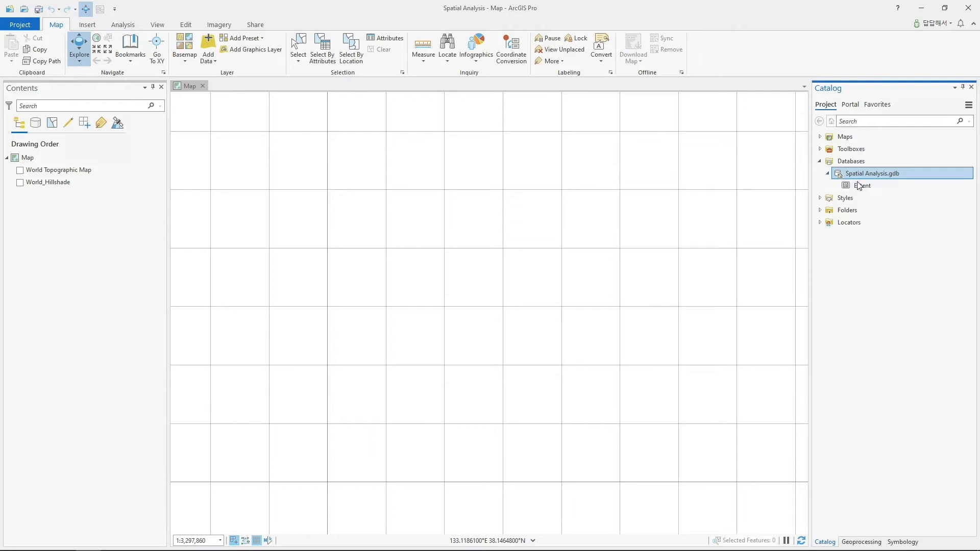
pyautogui.moveTo(860, 185); pyautogui.dragTo(554, 186)
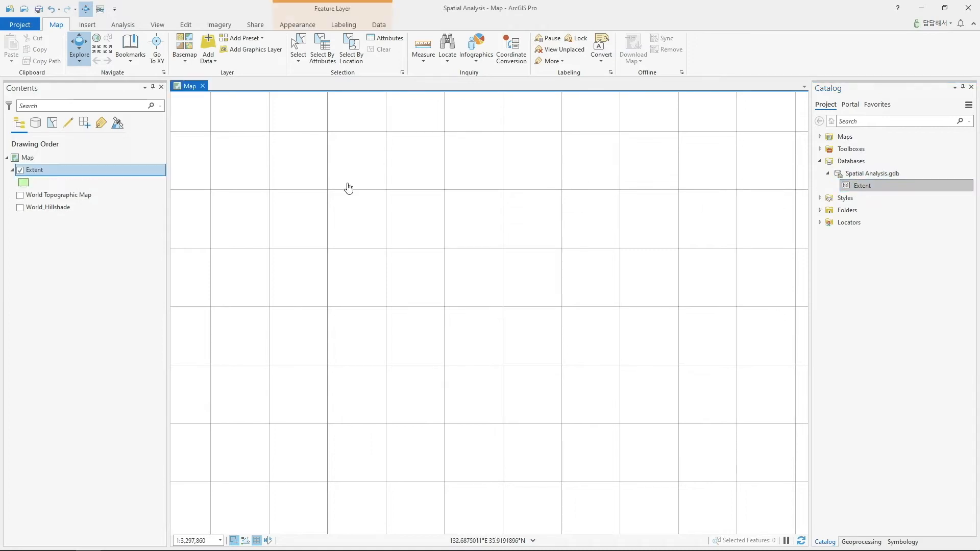
# - Draw a rectangle feature in the Extent layer covering 5 by 5 grid cells, with its corners snapped to grid intersections
pyautogui.click(187, 25)
pyautogui.click(229, 48)
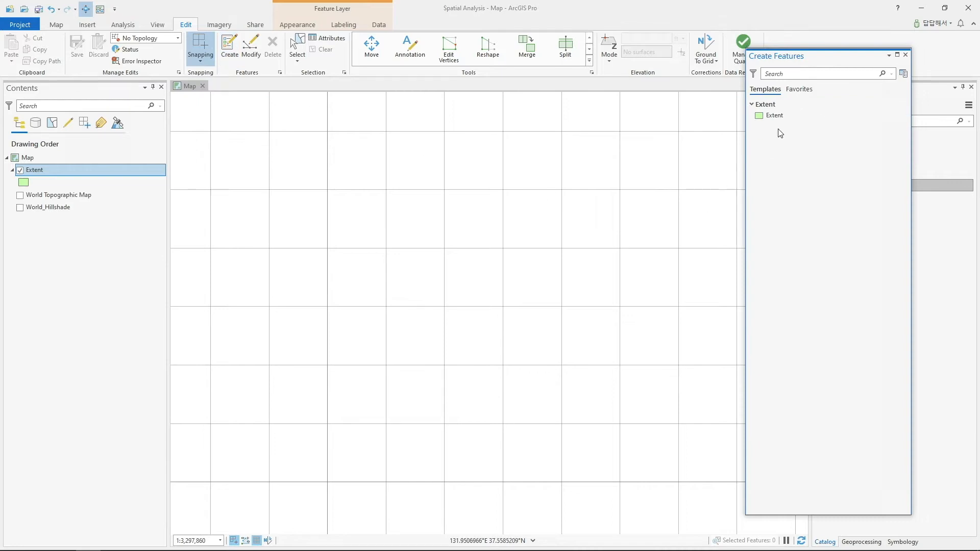
pyautogui.click(786, 114)
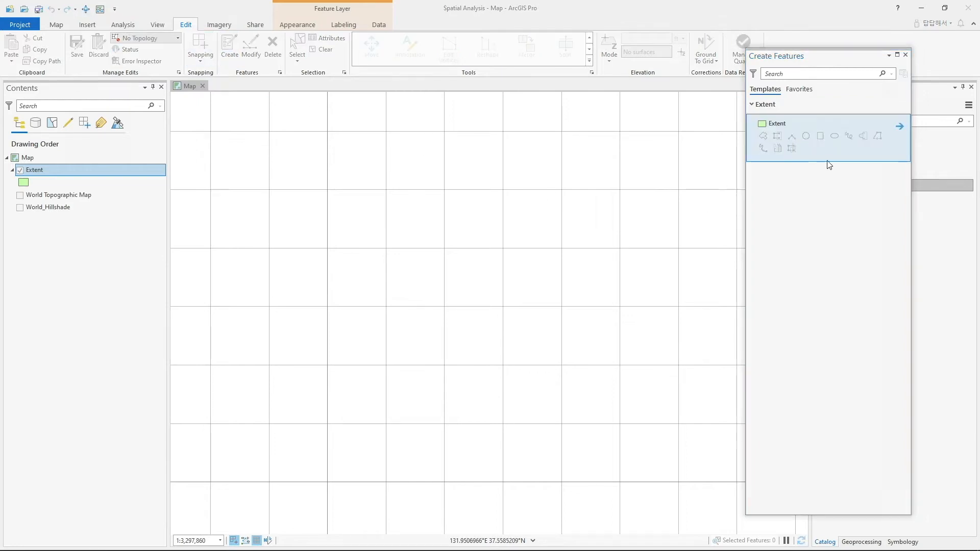
pyautogui.click(822, 139)
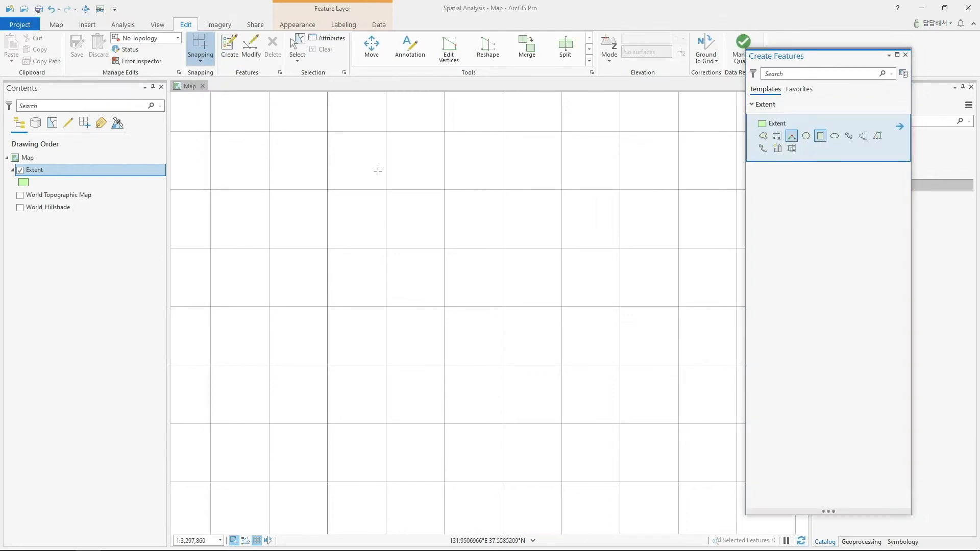
pyautogui.click(328, 131)
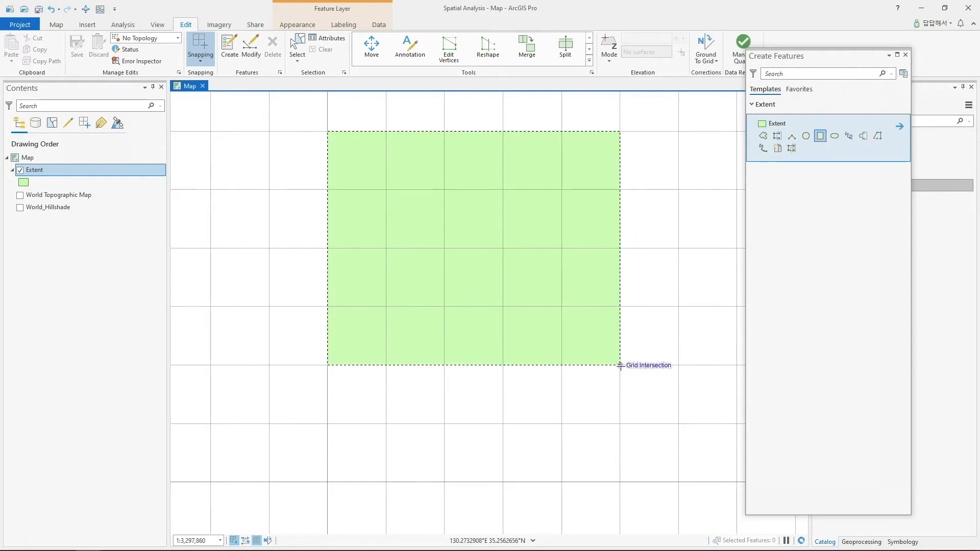
pyautogui.click(620, 423)
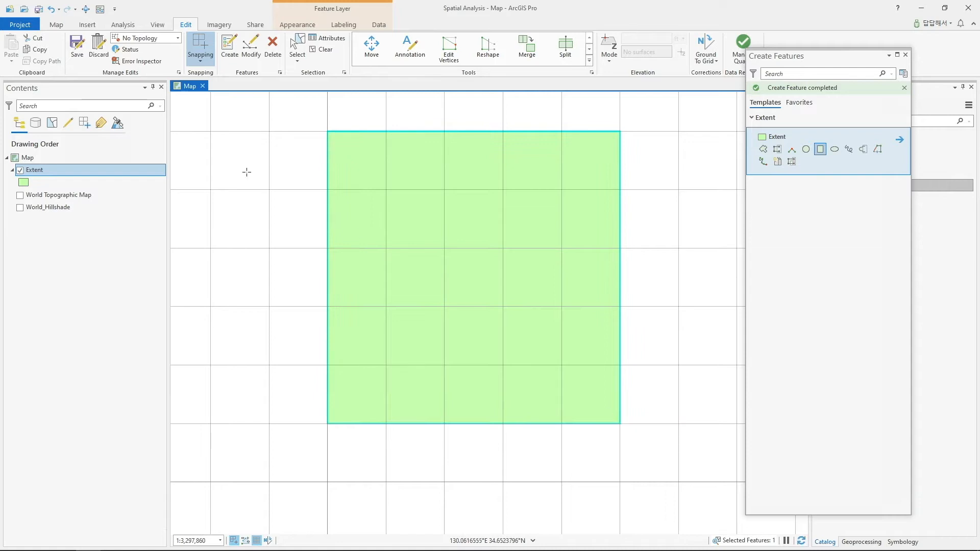
# - Save all edits, clear the selection and close feature creation
pyautogui.click(77, 51)
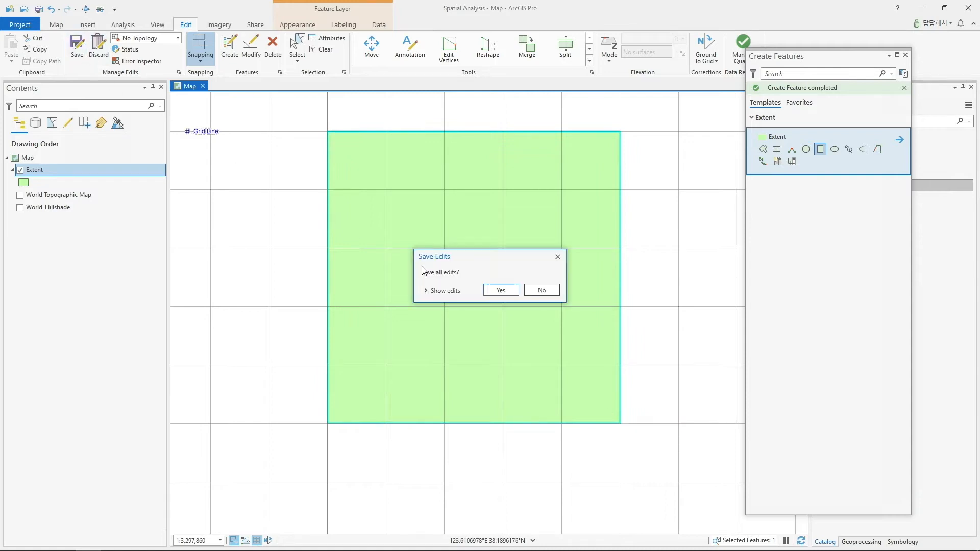
pyautogui.click(493, 292)
pyautogui.click(319, 49)
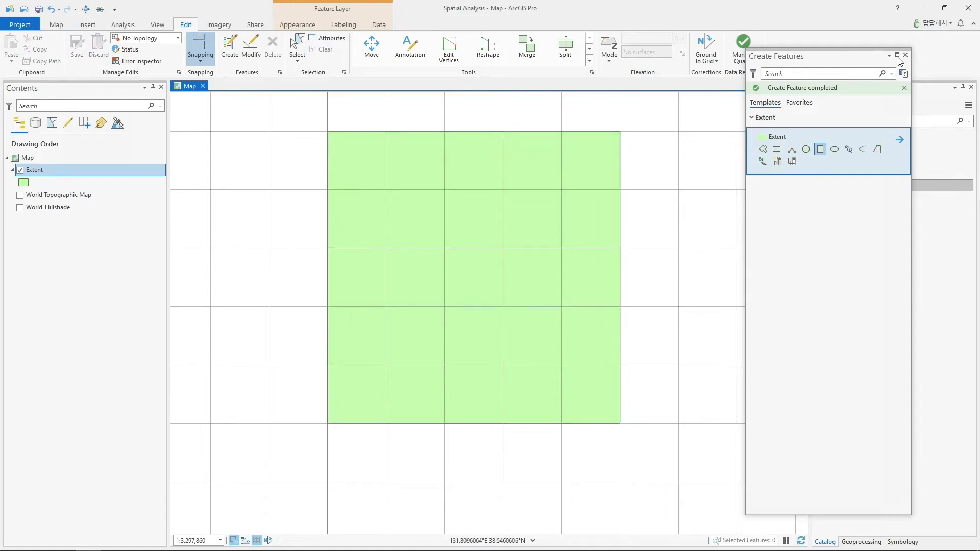
pyautogui.click(905, 55)
# - Fit the map view to the Extent layer and turn off the map grid
pyautogui.rightClick(99, 170)
pyautogui.click(159, 308)
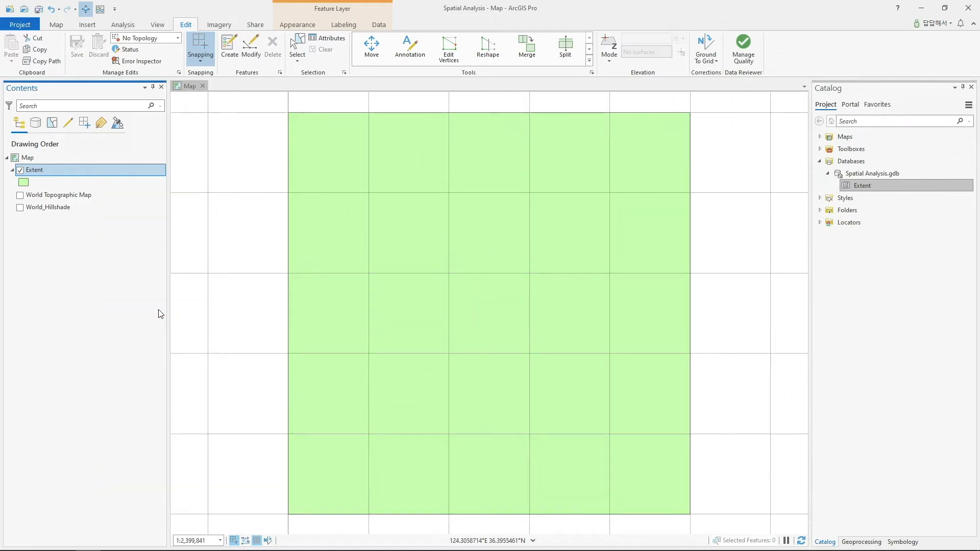
pyautogui.click(257, 541)
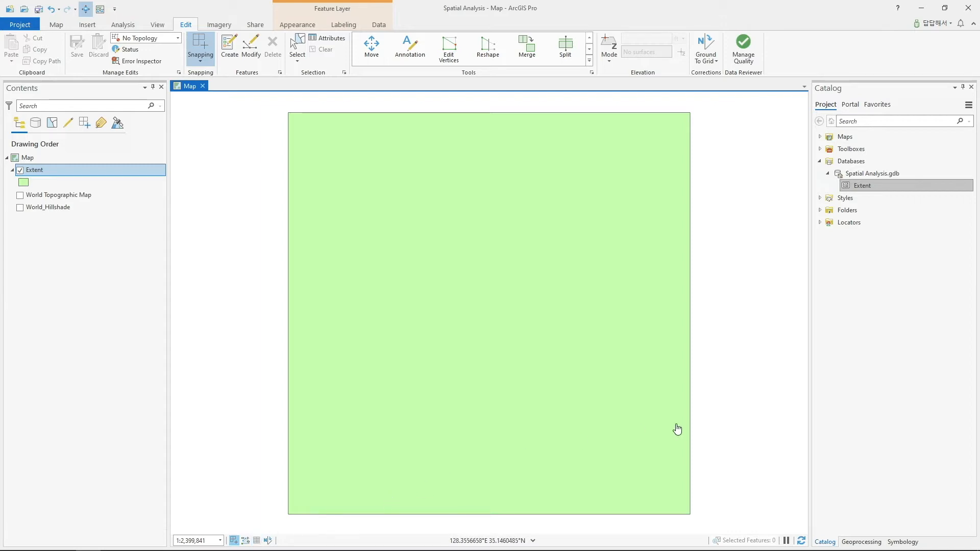
# - Search the geoprocessing tools for "grid", open Generate Grid From Area and set Extent as the input feature
pyautogui.click(858, 542)
pyautogui.click(866, 108)
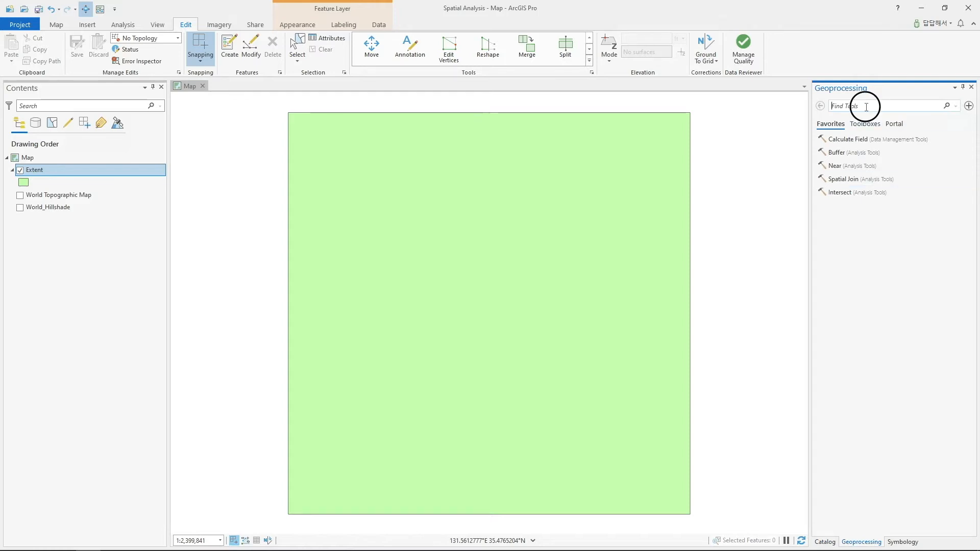
pyautogui.write('grid')
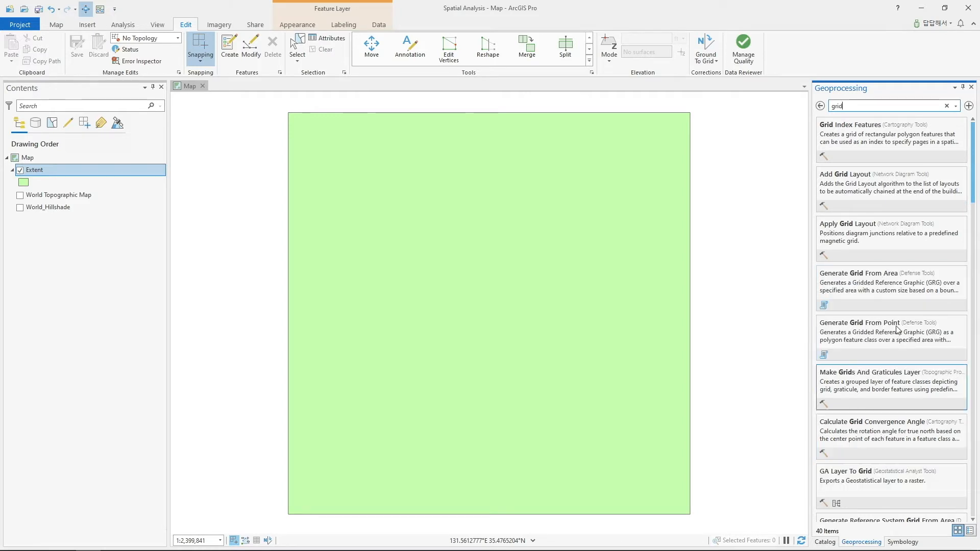
pyautogui.click(890, 293)
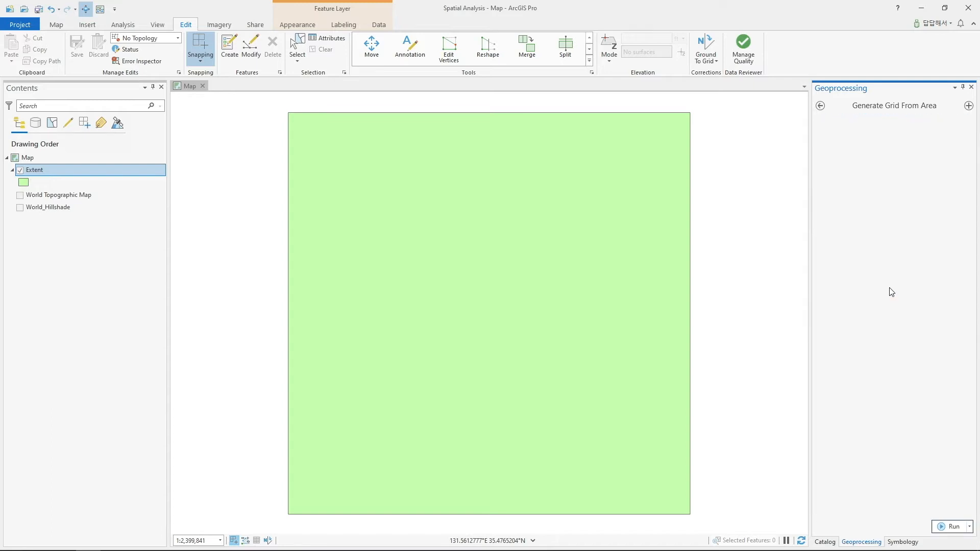
pyautogui.click(937, 150)
pyautogui.click(892, 161)
# - Set the cell width and height to 50 kilometers and expand the label options
pyautogui.click(829, 186)
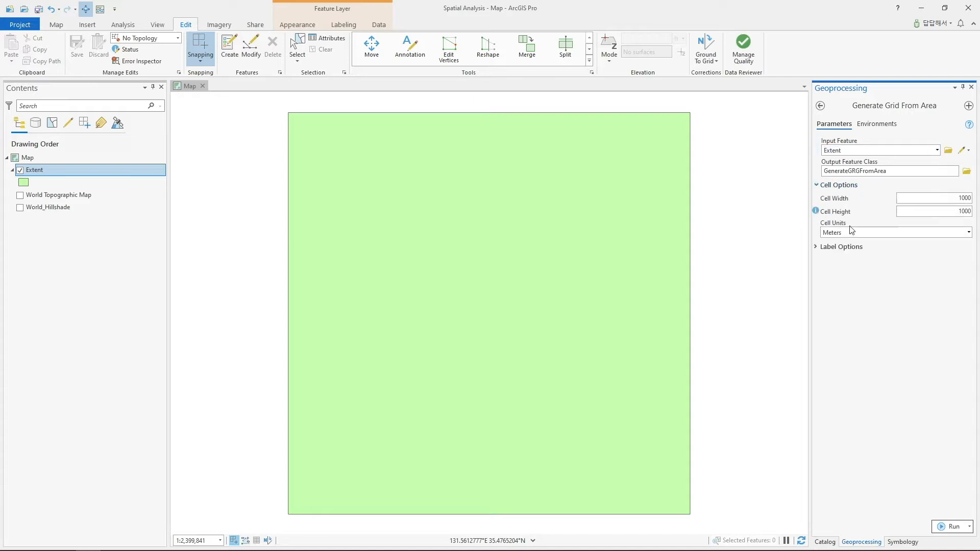
pyautogui.click(941, 197)
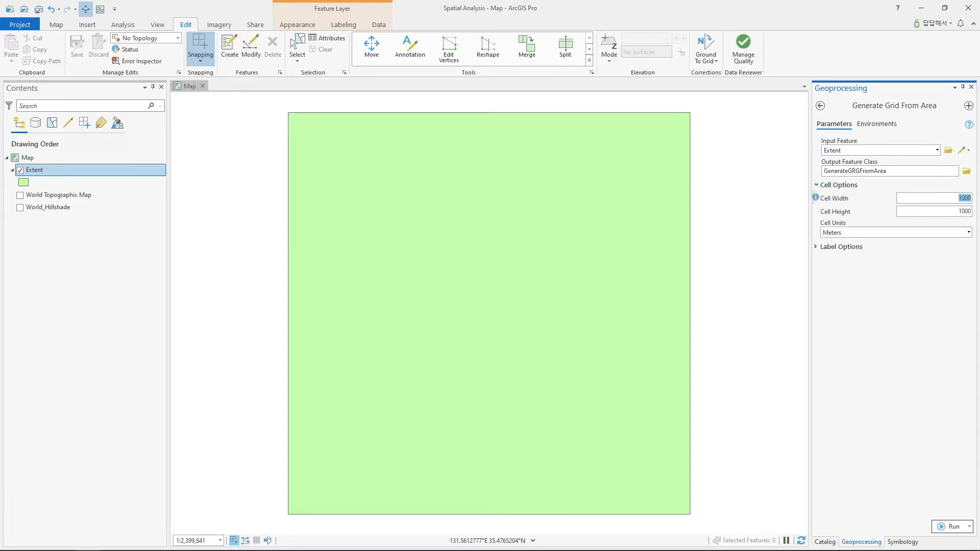
pyautogui.write('50')
pyautogui.click(968, 233)
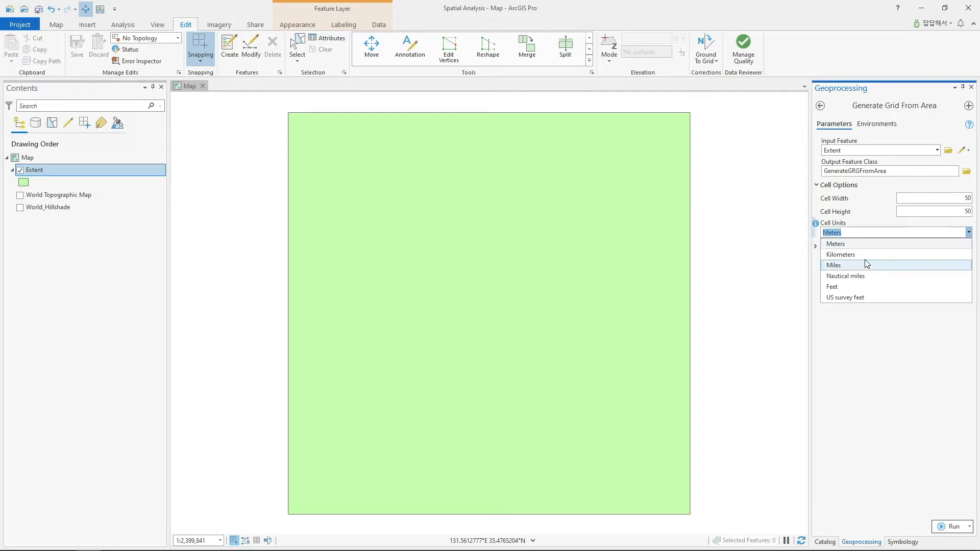
pyautogui.click(827, 253)
pyautogui.click(817, 248)
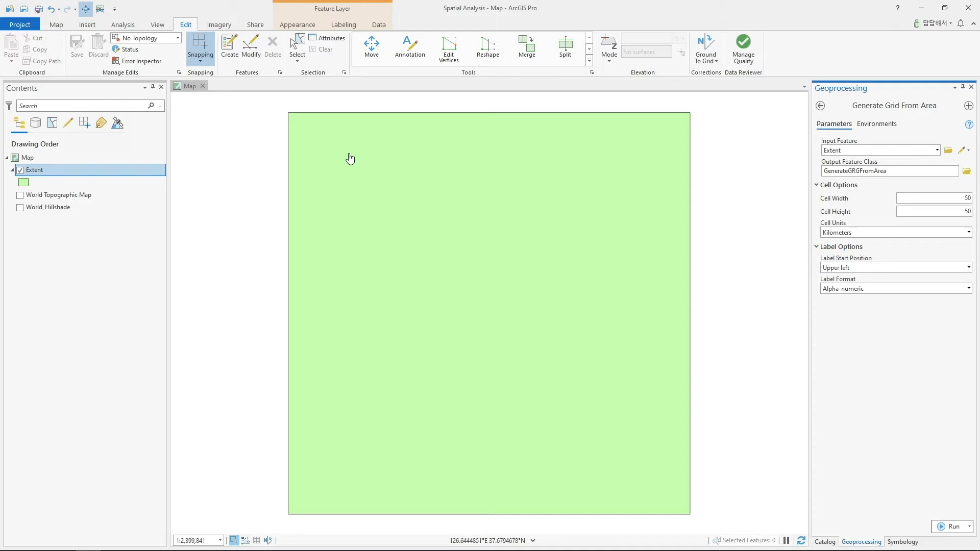
# - Review the label options, keep the Upper left start position and Alpha-numeric format, and generate the grid
pyautogui.click(968, 268)
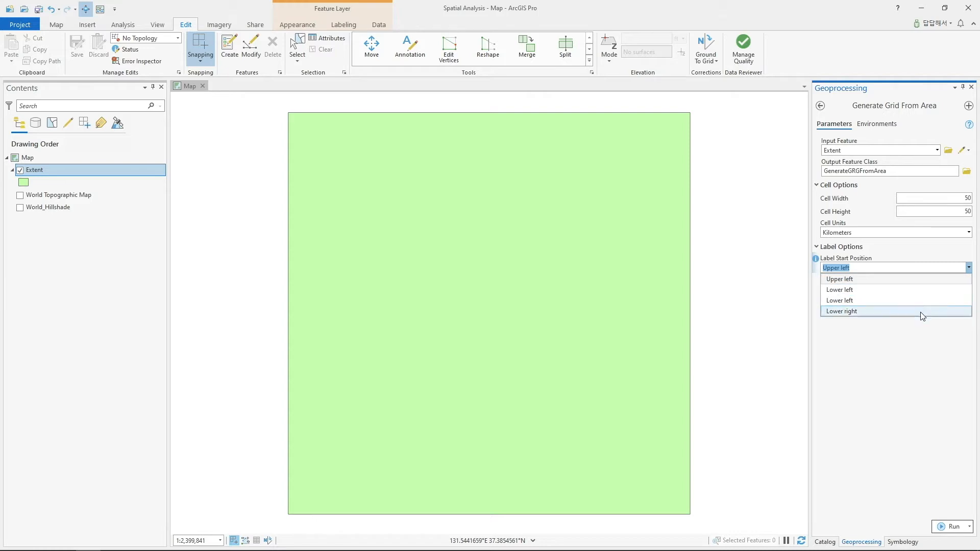
pyautogui.click(905, 349)
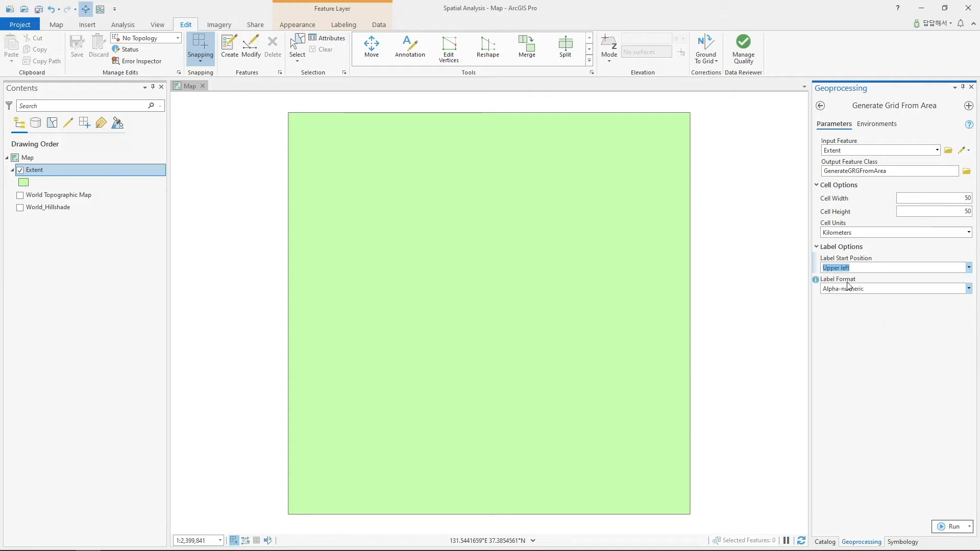
pyautogui.click(968, 289)
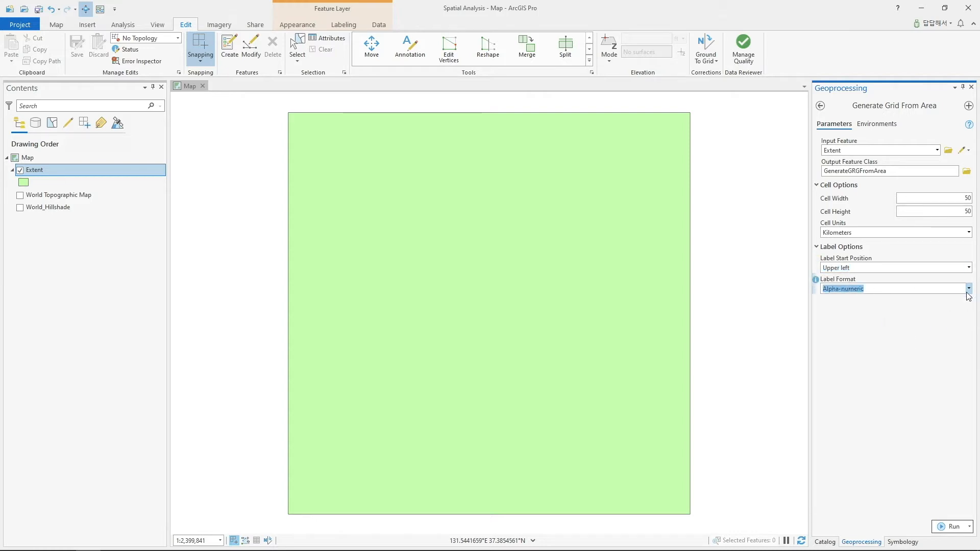
pyautogui.click(968, 291)
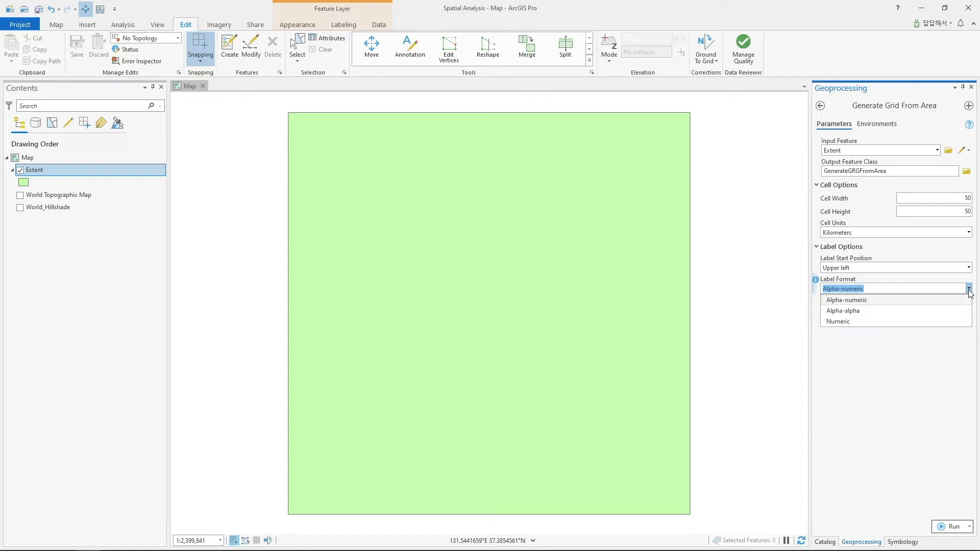
pyautogui.click(969, 292)
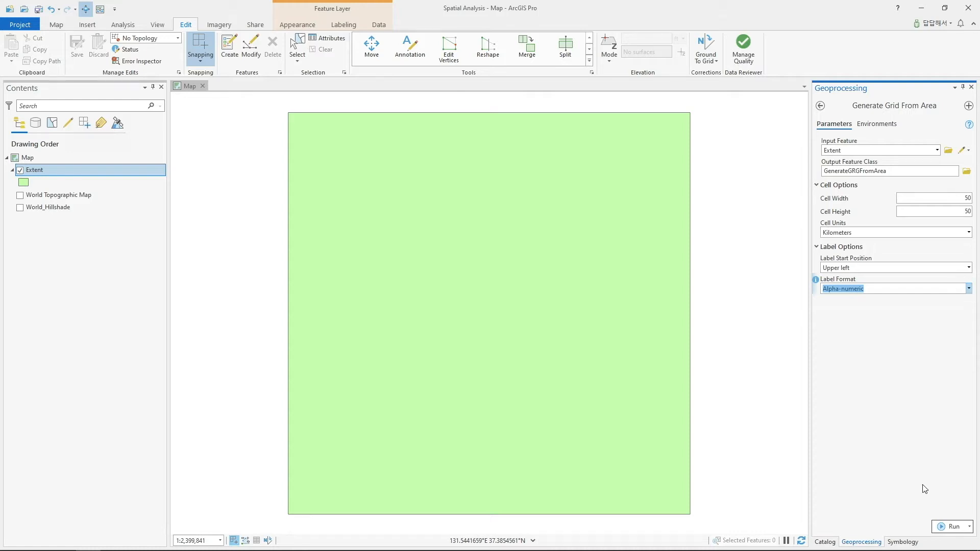
pyautogui.click(946, 523)
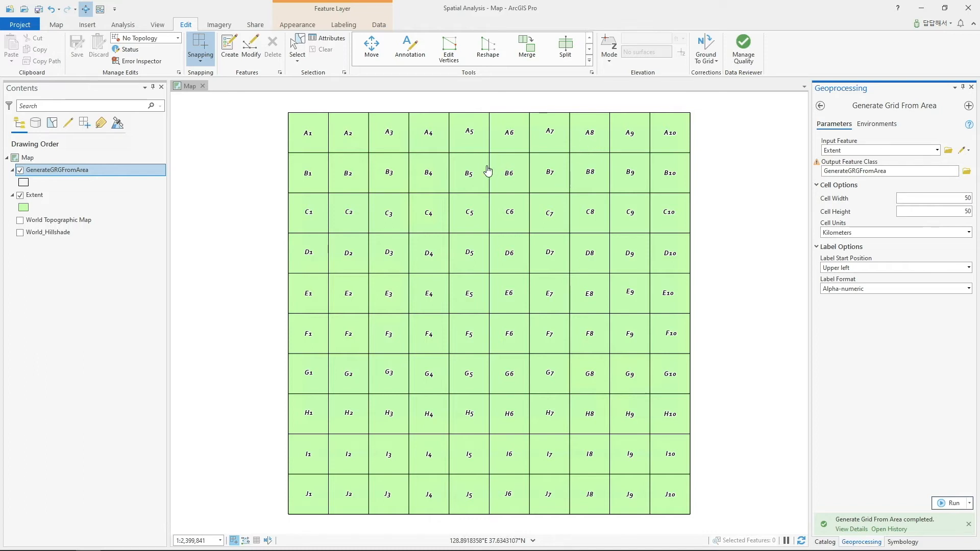
# - Regenerate the grid with the Alpha-alpha label format and examine the label separator choices
pyautogui.click(968, 289)
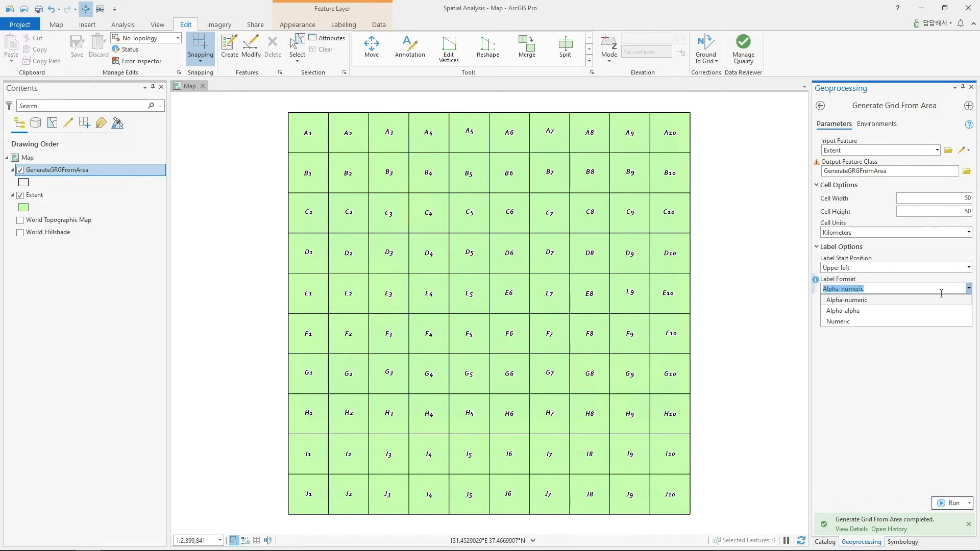
pyautogui.click(893, 312)
pyautogui.click(952, 503)
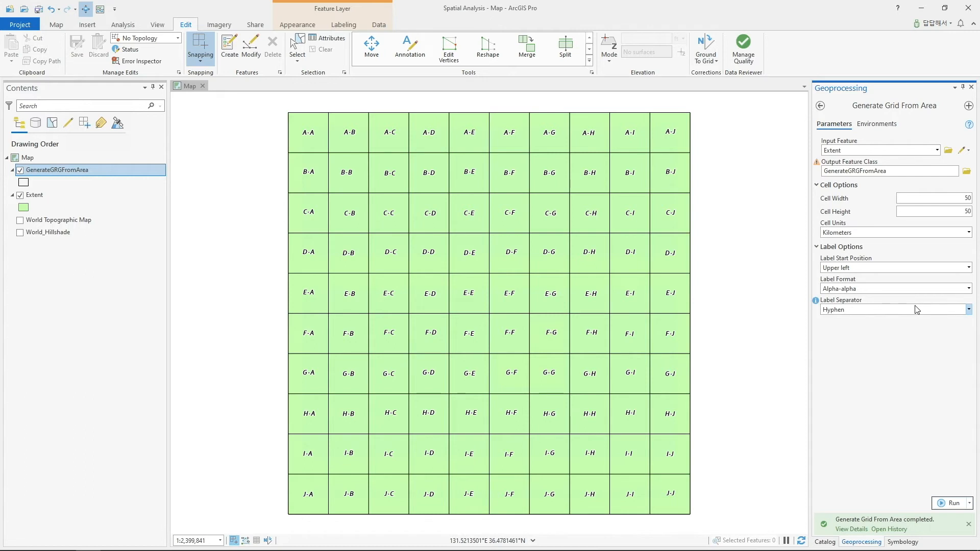
pyautogui.click(968, 310)
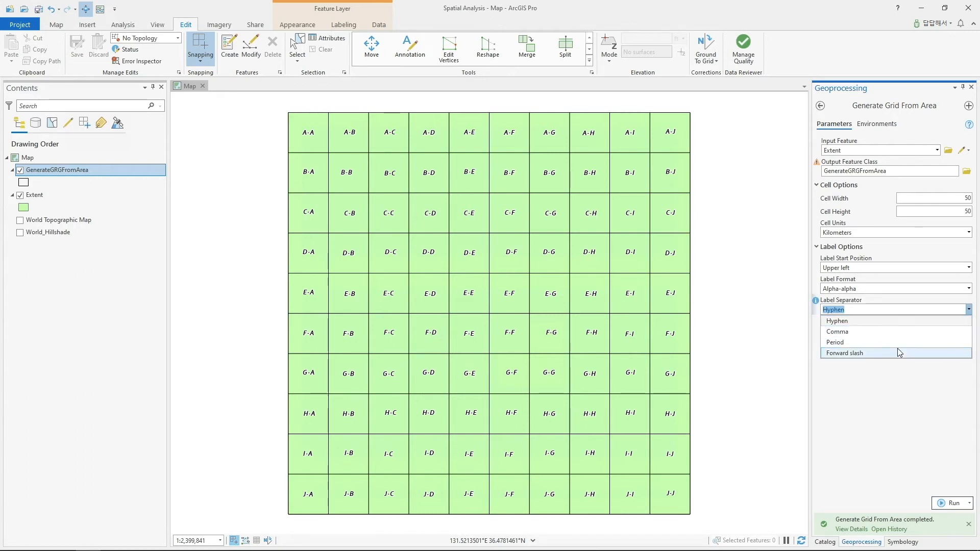
pyautogui.click(898, 377)
# - Set the label format to Numeric and regenerate the grid from the Extent polygon
pyautogui.click(968, 288)
pyautogui.click(869, 320)
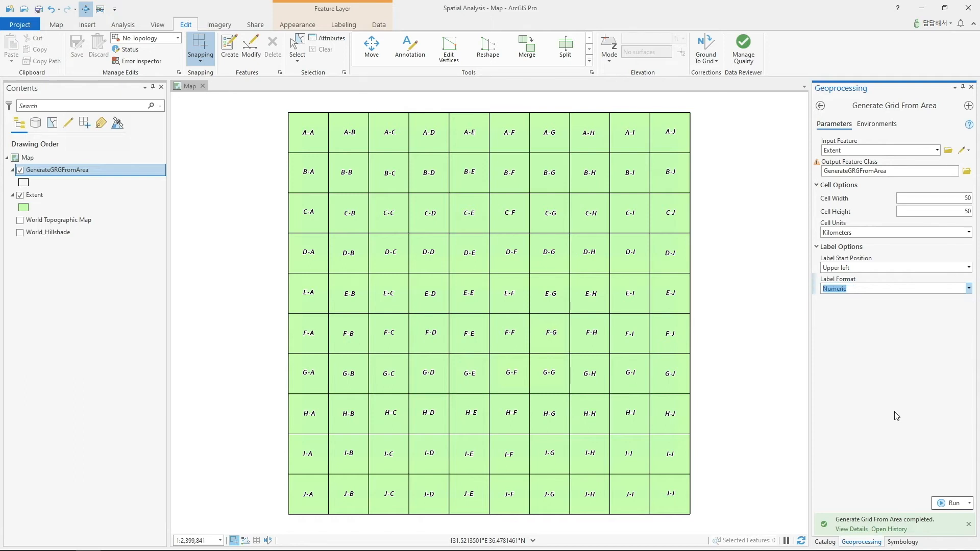
pyautogui.click(949, 502)
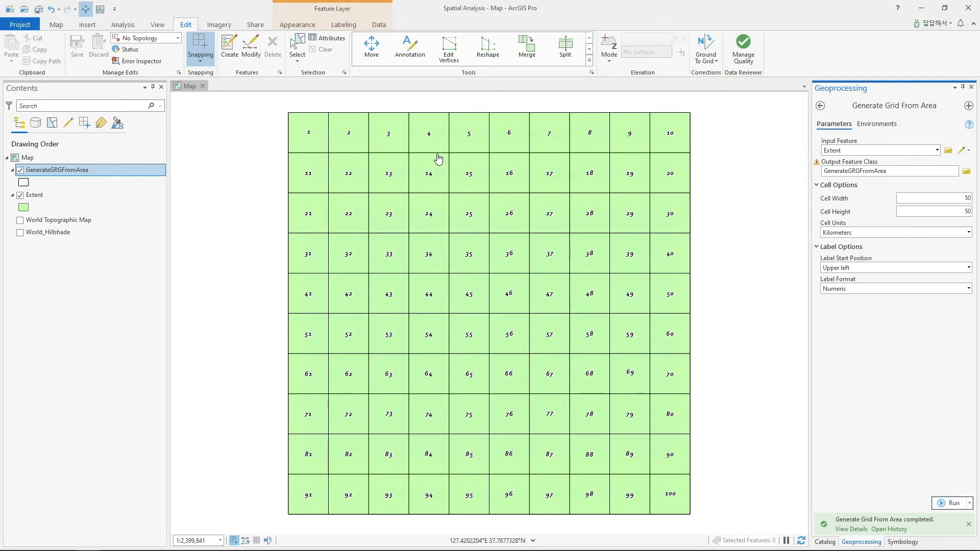
# - Open the attribute table of the GenerateGRGFromArea layer, add a field with name and alias Value, and save it
pyautogui.click(73, 171)
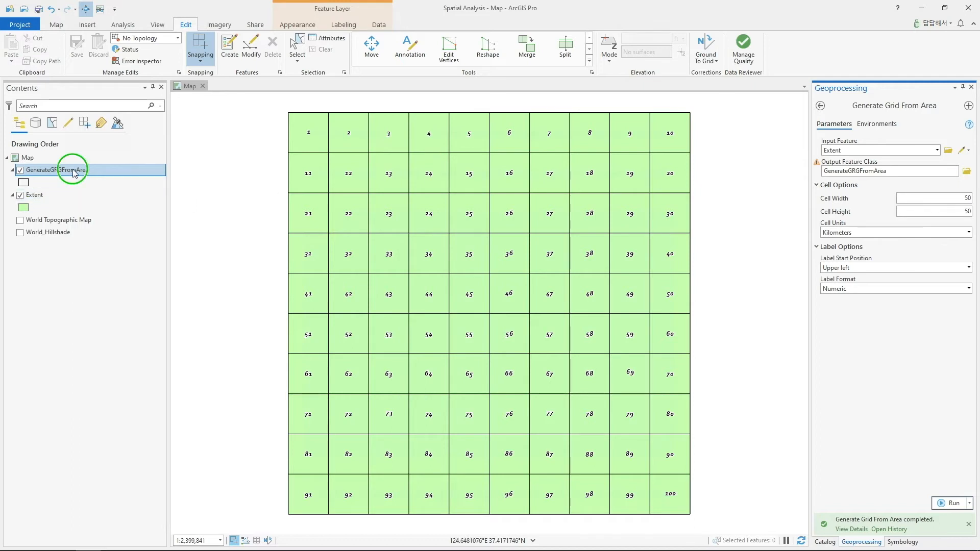
pyautogui.rightClick(73, 171)
pyautogui.click(123, 214)
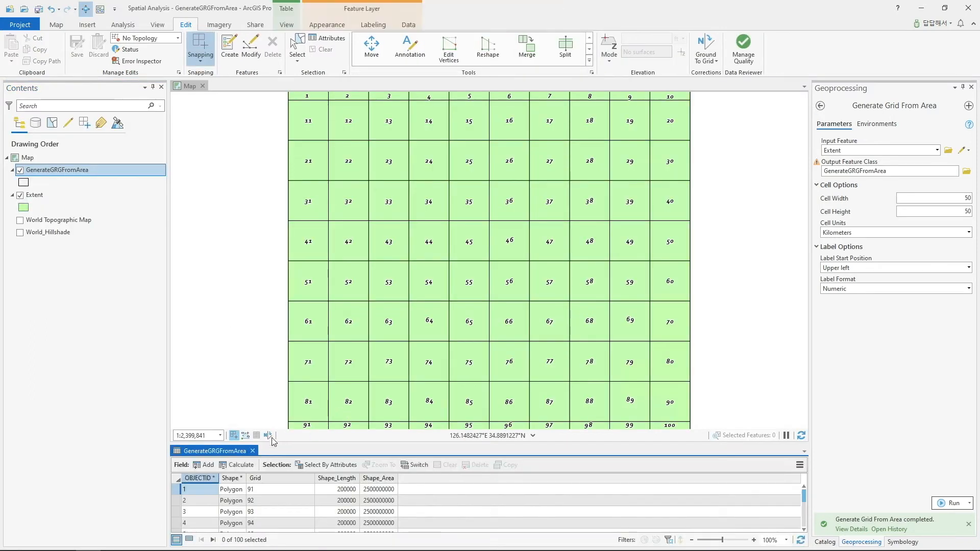
pyautogui.moveTo(286, 446); pyautogui.dragTo(230, 254)
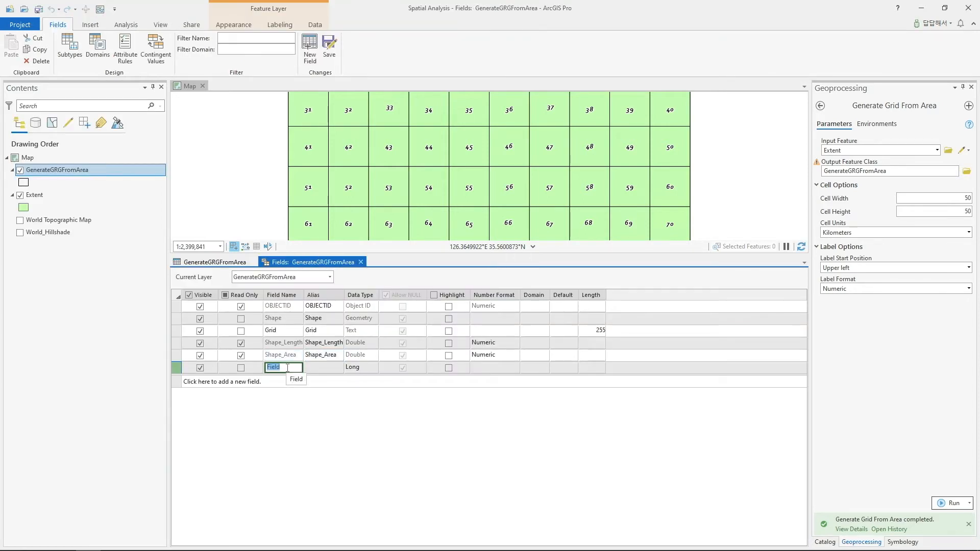
pyautogui.press('Tab')
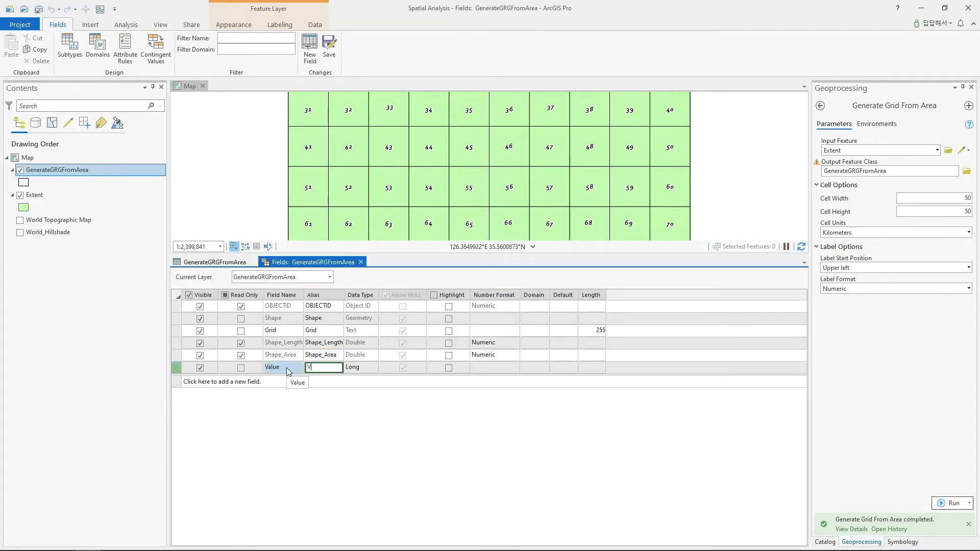
pyautogui.click(351, 368)
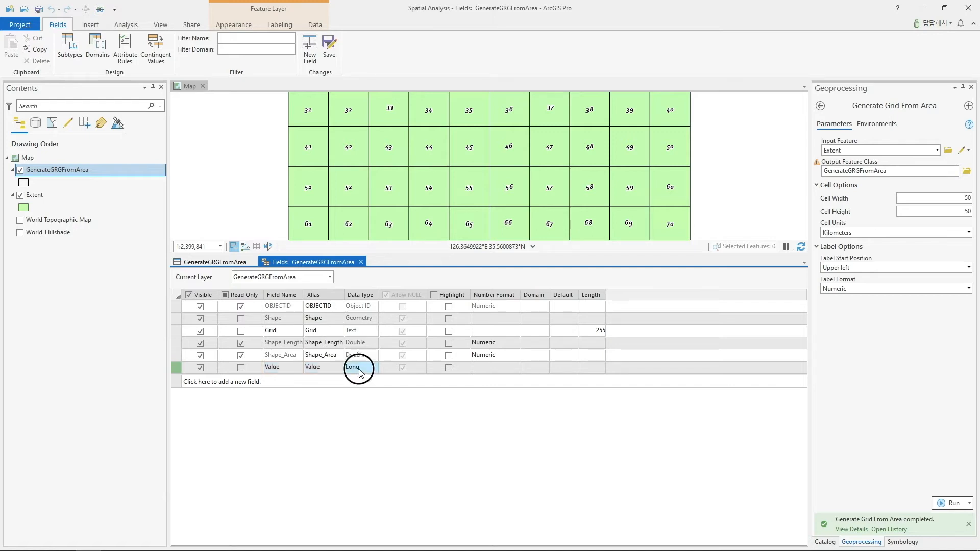
pyautogui.click(363, 379)
pyautogui.click(332, 53)
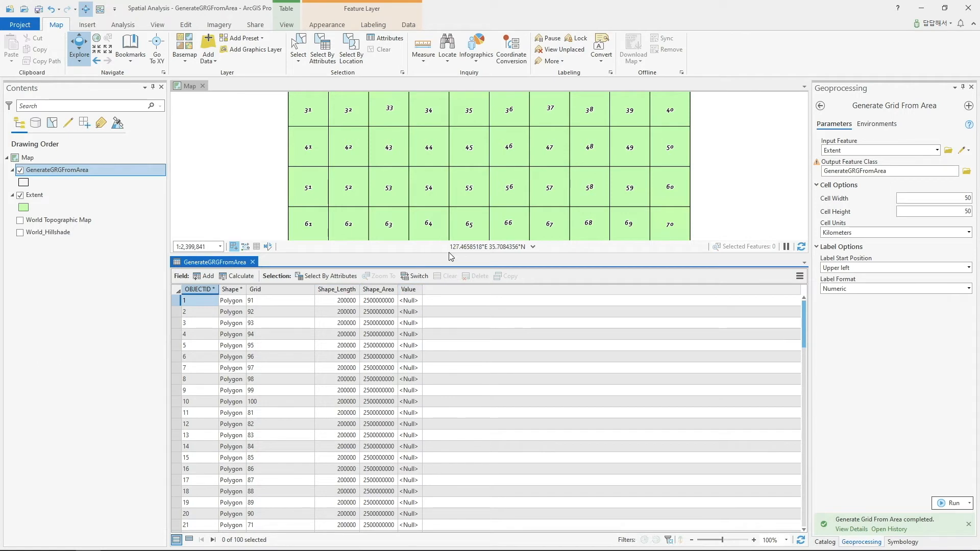
# - Set up Sequential Numbering for the Value field of the GenerateGRGFromArea layer, with start value 1 and increment 1
pyautogui.moveTo(449, 253); pyautogui.dragTo(440, 360)
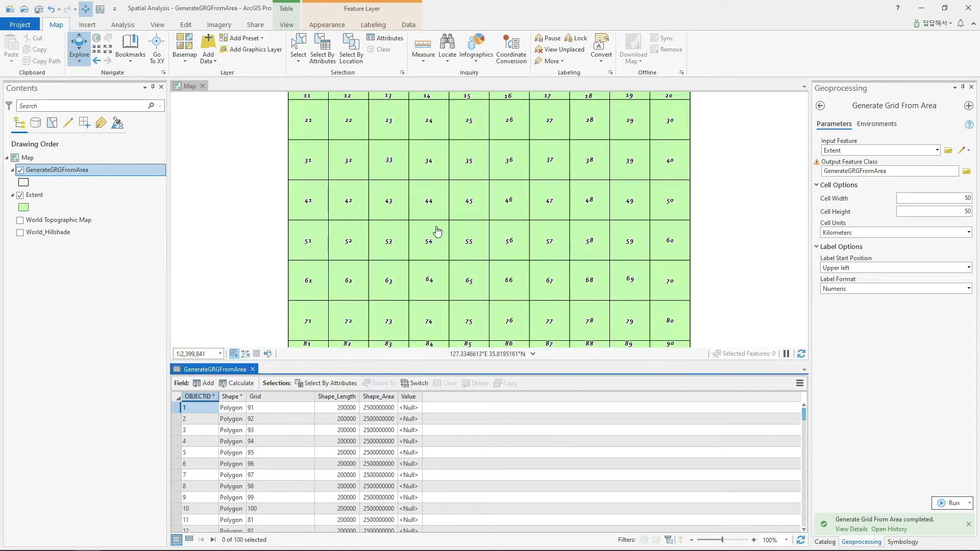
pyautogui.rightClick(86, 173)
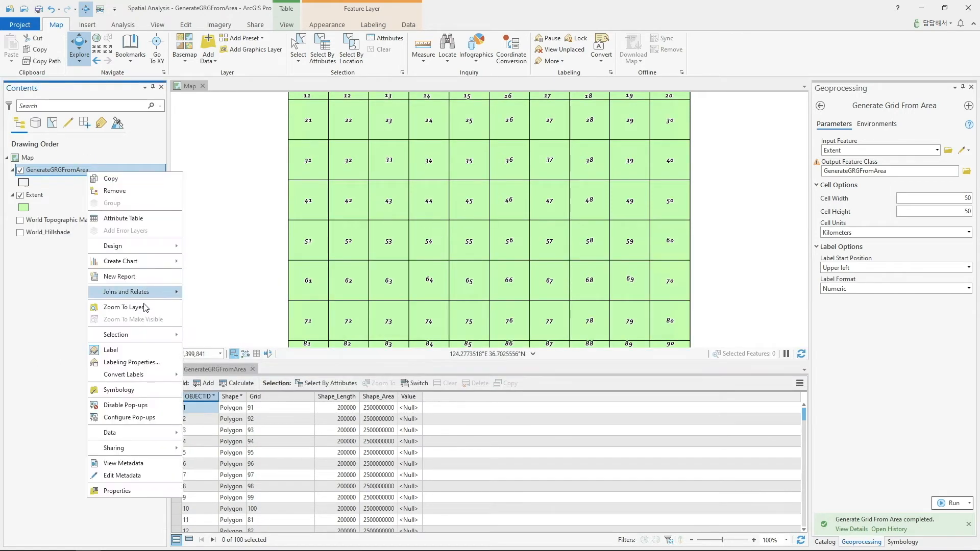
pyautogui.click(145, 308)
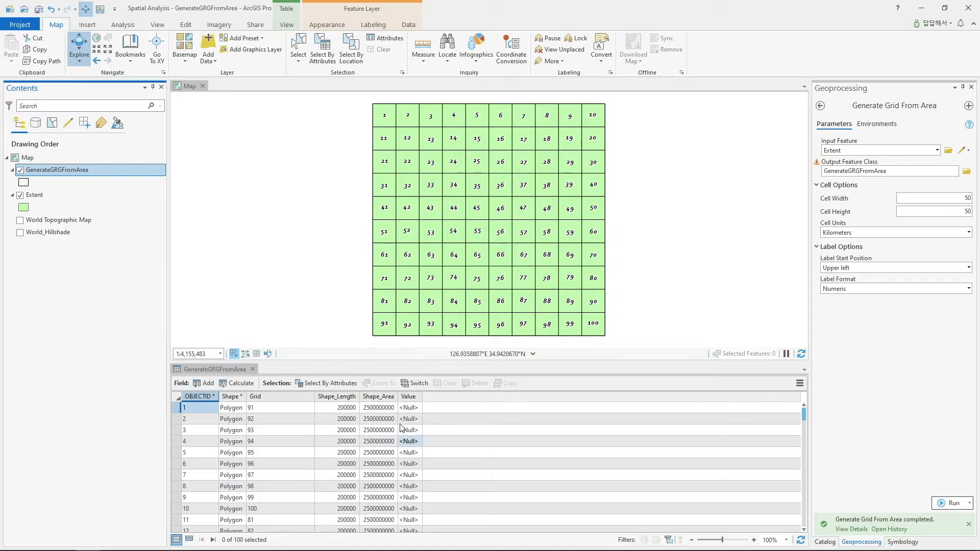
pyautogui.click(185, 25)
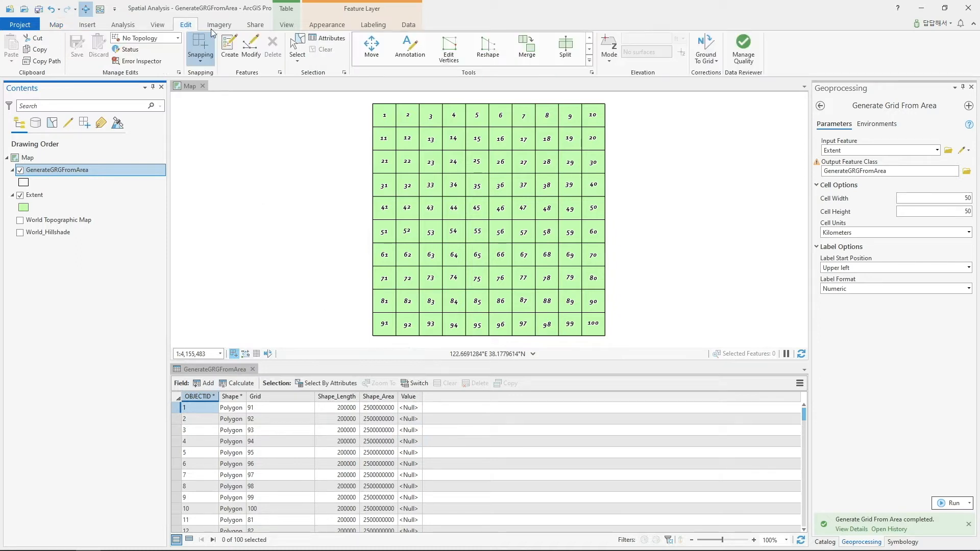
pyautogui.click(589, 63)
pyautogui.scroll(-3, 378, 296)
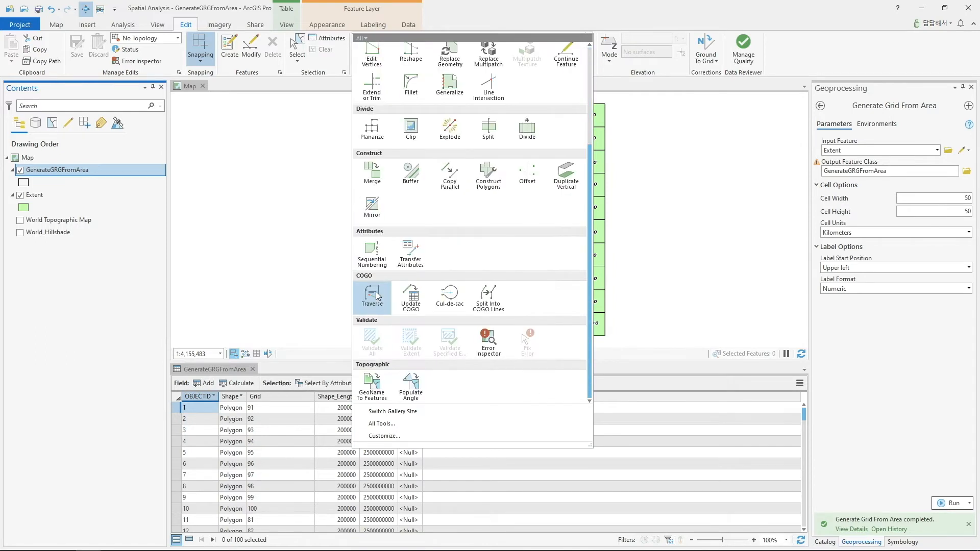
pyautogui.click(372, 253)
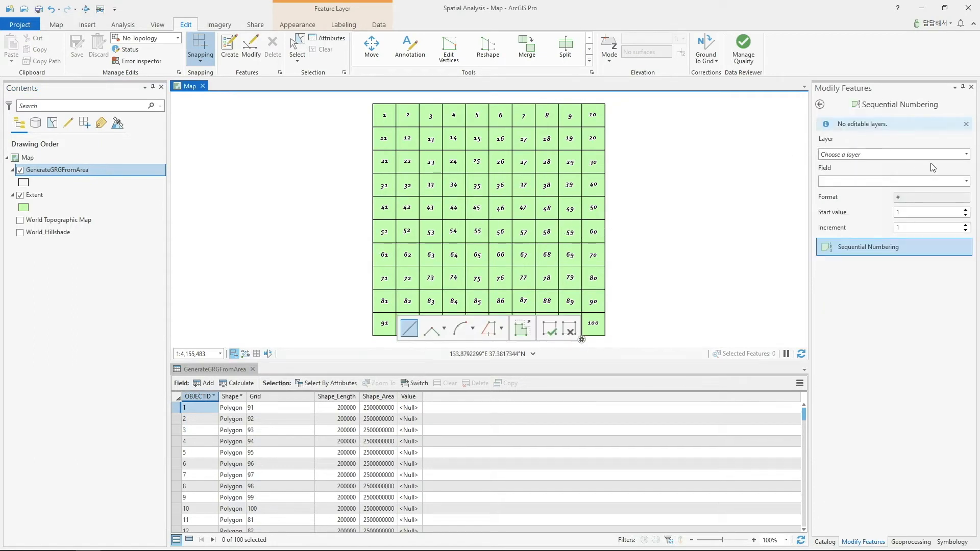
pyautogui.click(966, 156)
pyautogui.click(877, 176)
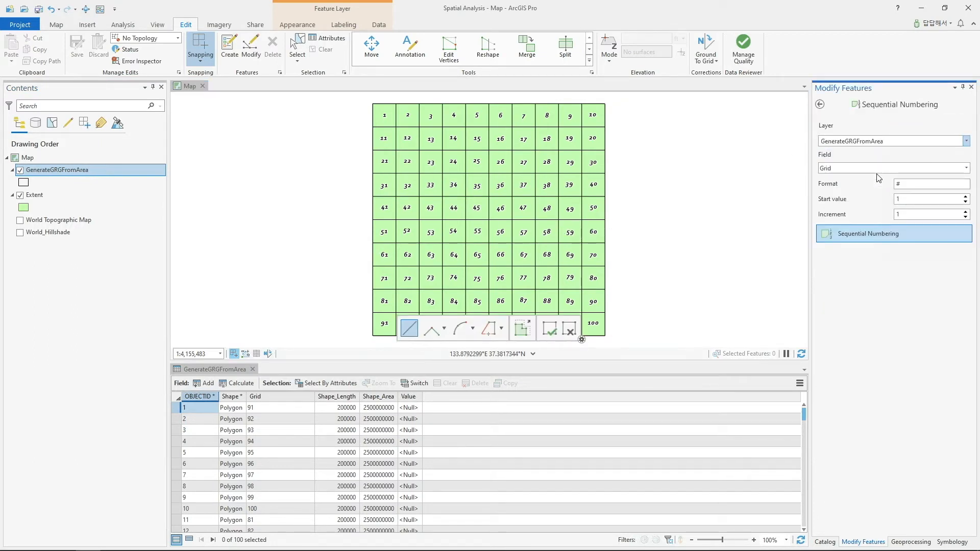
pyautogui.click(966, 167)
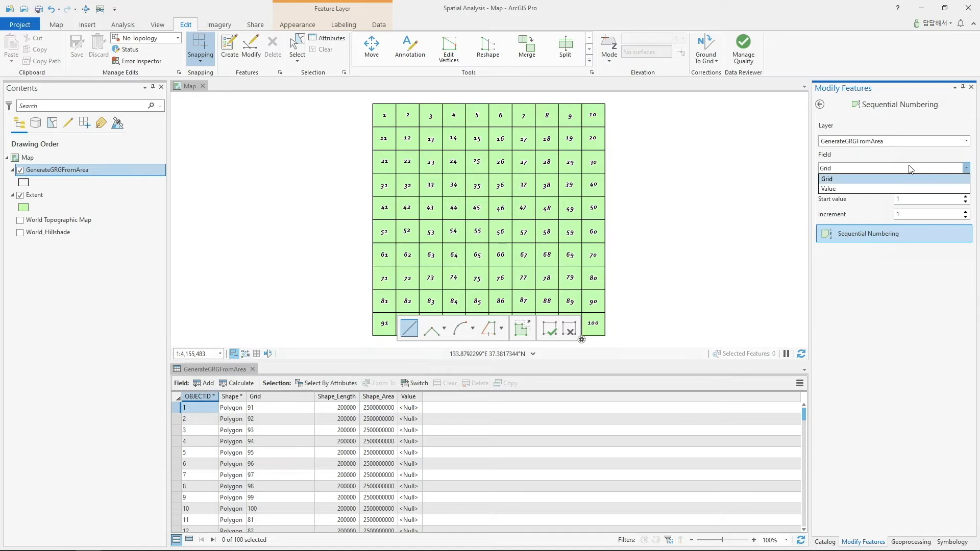
pyautogui.click(846, 189)
pyautogui.click(907, 200)
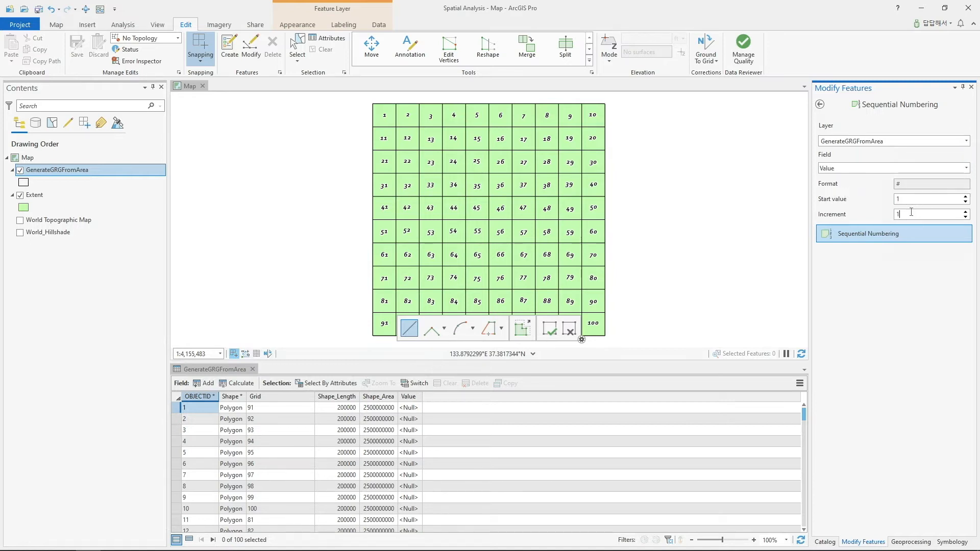
pyautogui.click(889, 229)
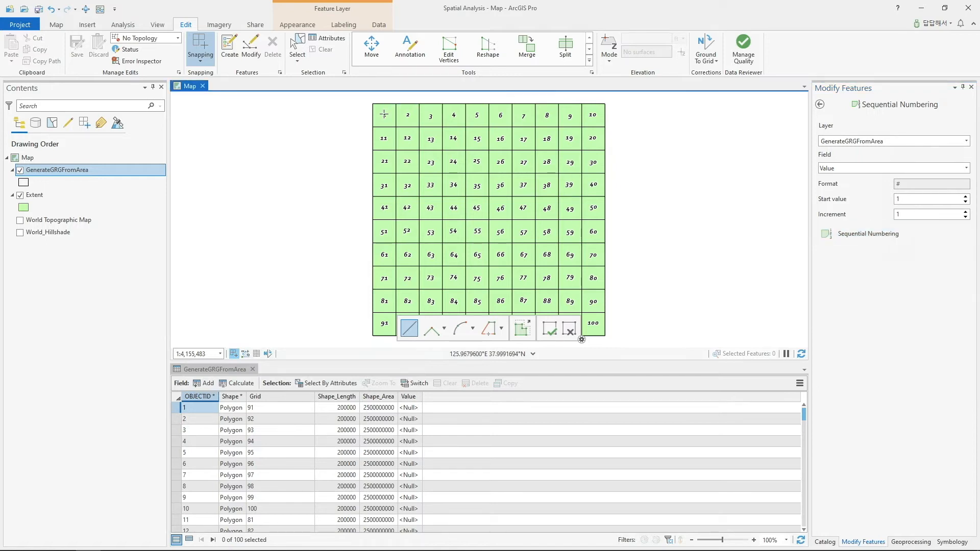
# - Sketch a serpentine numbering line through all ten grid rows, from cell 1 to cell 91, alternating direction on each row
pyautogui.click(596, 114)
pyautogui.click(595, 138)
pyautogui.click(383, 138)
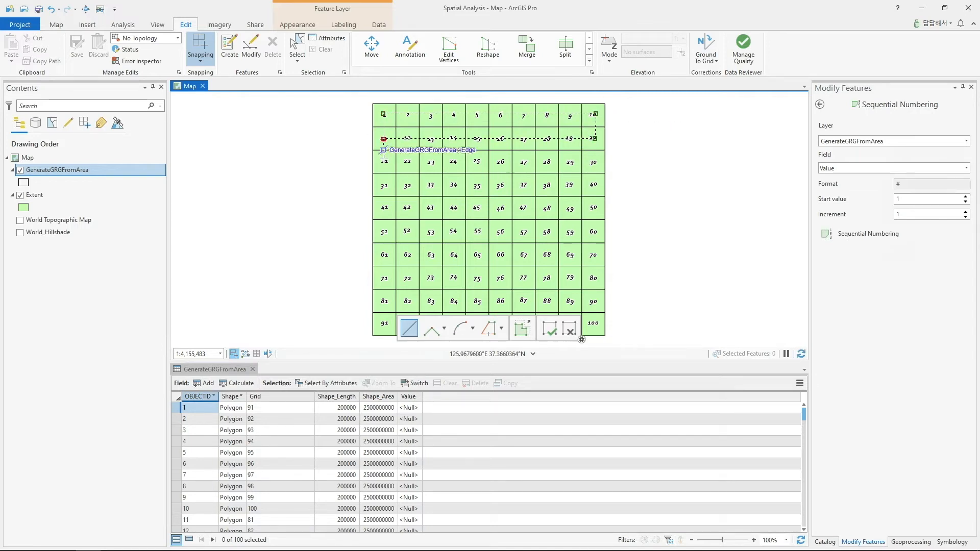
pyautogui.click(385, 161)
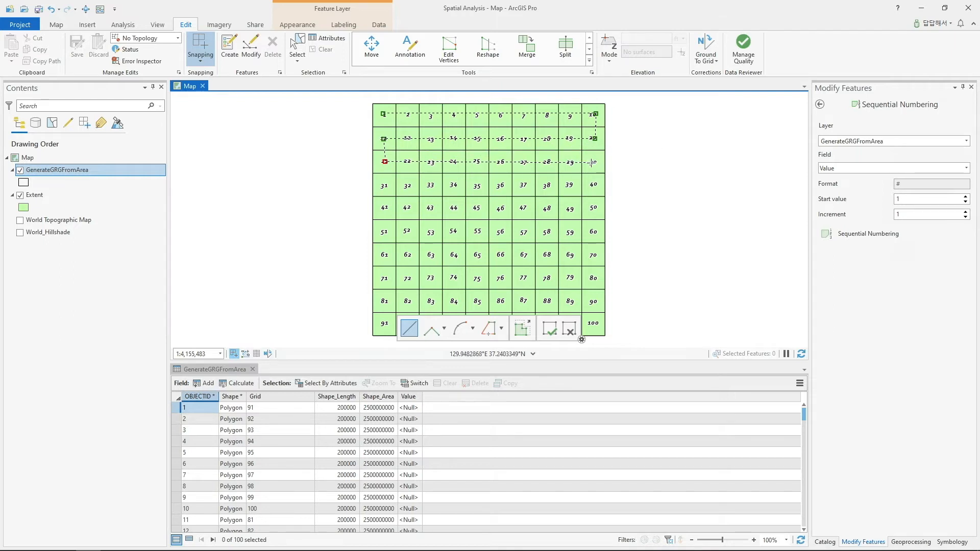
pyautogui.click(385, 187)
pyautogui.click(592, 207)
pyautogui.click(593, 231)
pyautogui.click(384, 232)
pyautogui.click(385, 254)
pyautogui.click(593, 255)
pyautogui.click(592, 278)
pyautogui.click(384, 279)
pyautogui.click(385, 302)
pyautogui.click(593, 301)
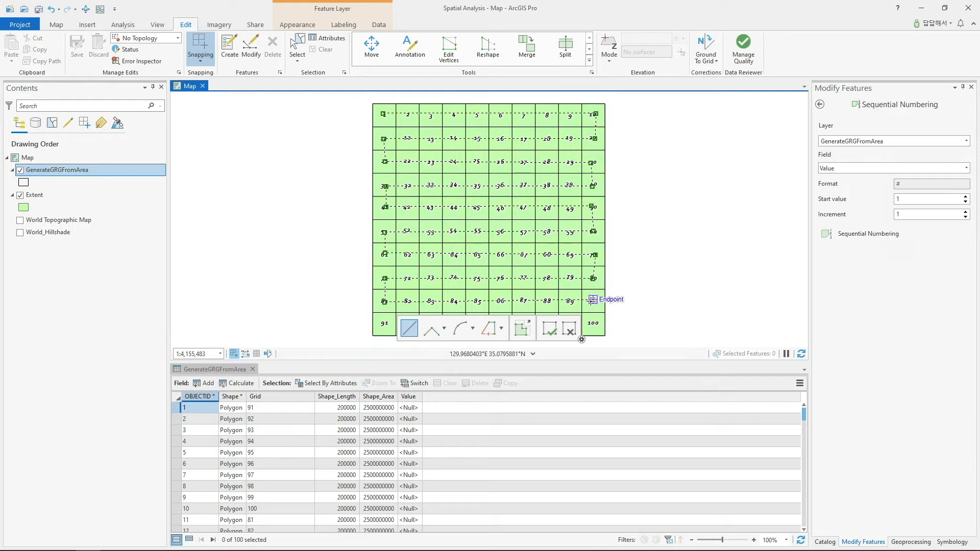
pyautogui.moveTo(616, 296)
pyautogui.mouseDown()
pyautogui.moveTo(623, 238)
pyautogui.moveTo(597, 199)
pyautogui.mouseUp()
pyautogui.click(583, 235)
pyautogui.doubleClick(373, 235)
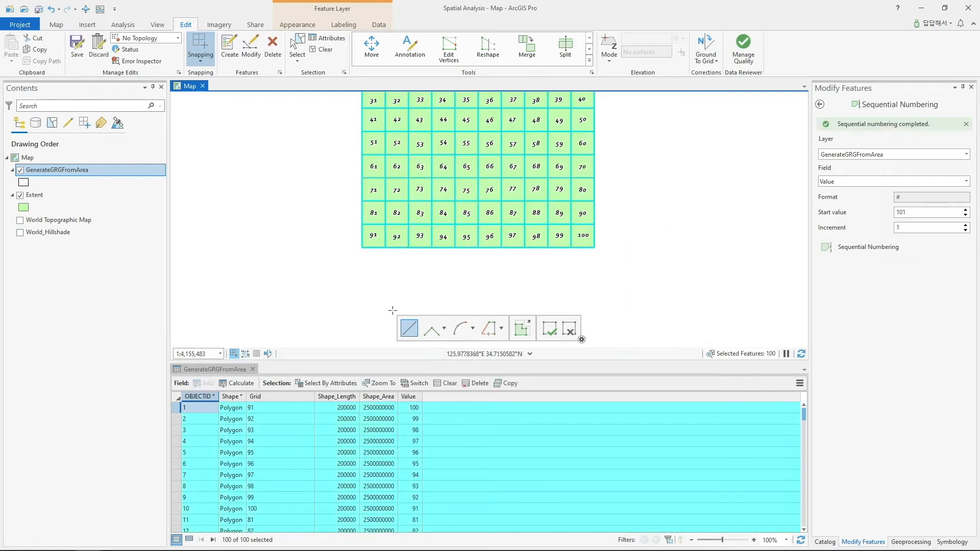
# - Clear the selection of grid cells and save the sequential numbering edits
pyautogui.click(321, 49)
pyautogui.click(77, 47)
pyautogui.click(501, 291)
pyautogui.rightClick(88, 168)
pyautogui.click(133, 216)
pyautogui.rightClick(73, 166)
pyautogui.click(116, 286)
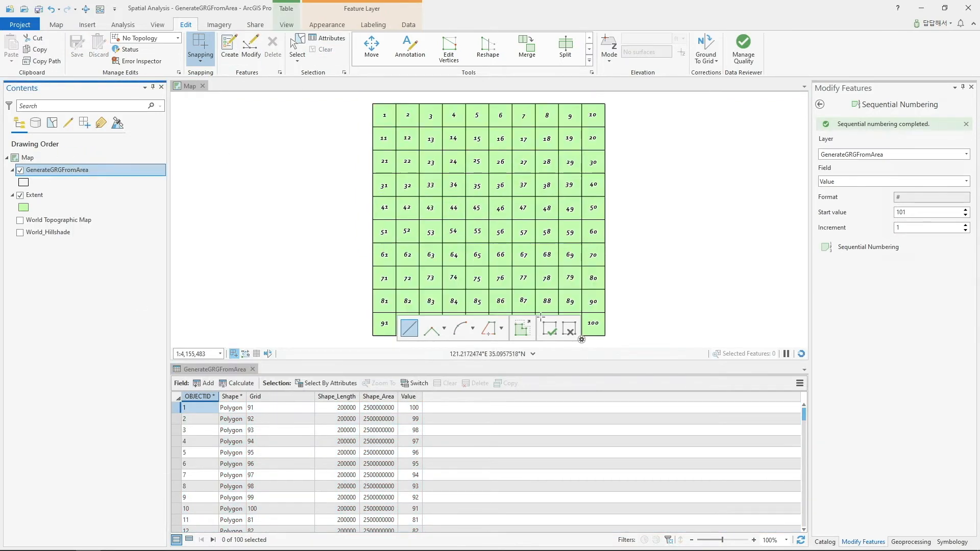
pyautogui.click(86, 10)
# - Label the grid cells with the Value field
pyautogui.click(327, 24)
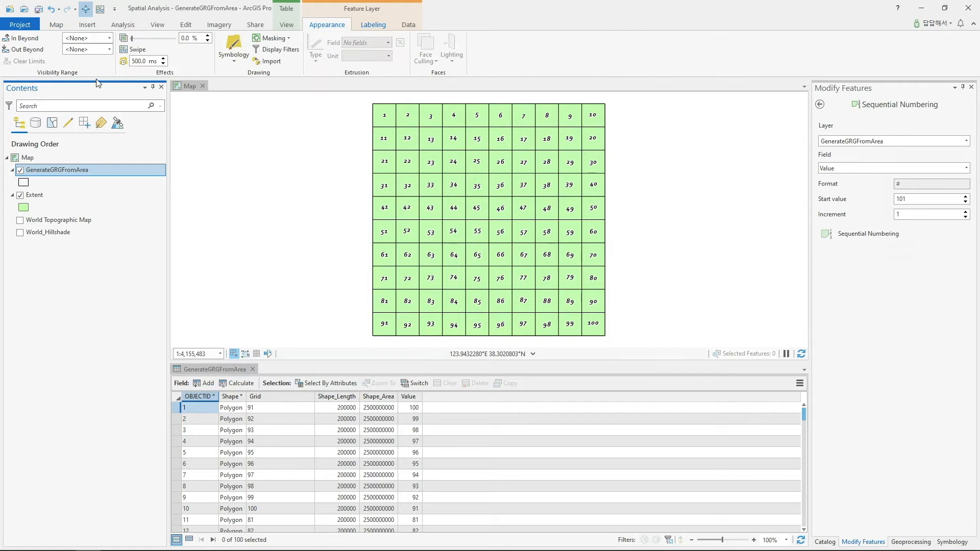
pyautogui.click(372, 25)
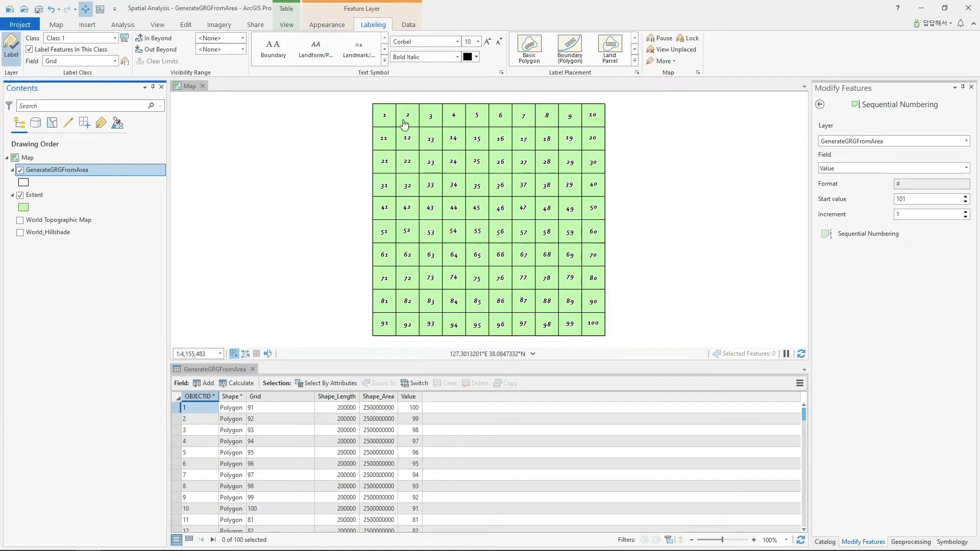
pyautogui.click(114, 64)
pyautogui.click(83, 109)
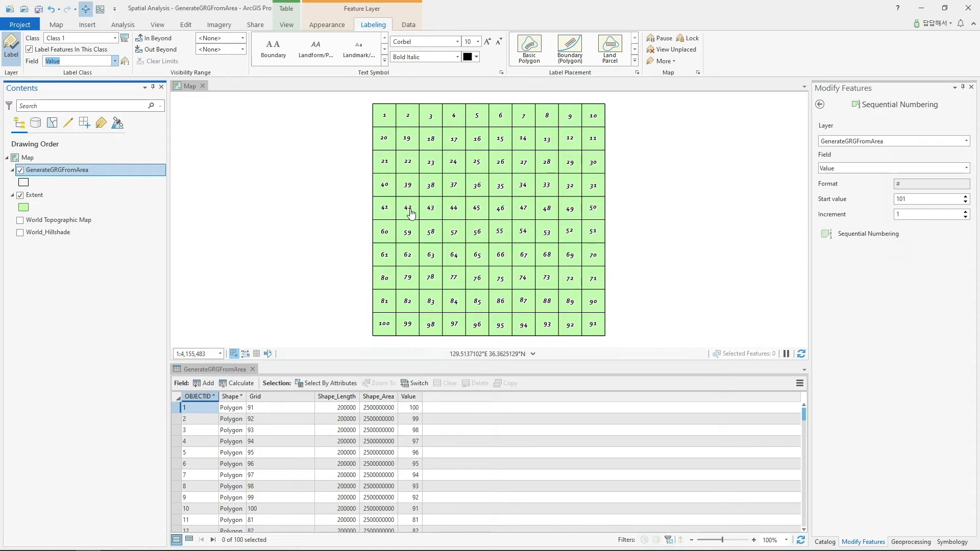
# - Start a Calculate Field on the Value column with expression type Arcade and insert the If-Else helper
pyautogui.rightClick(417, 402)
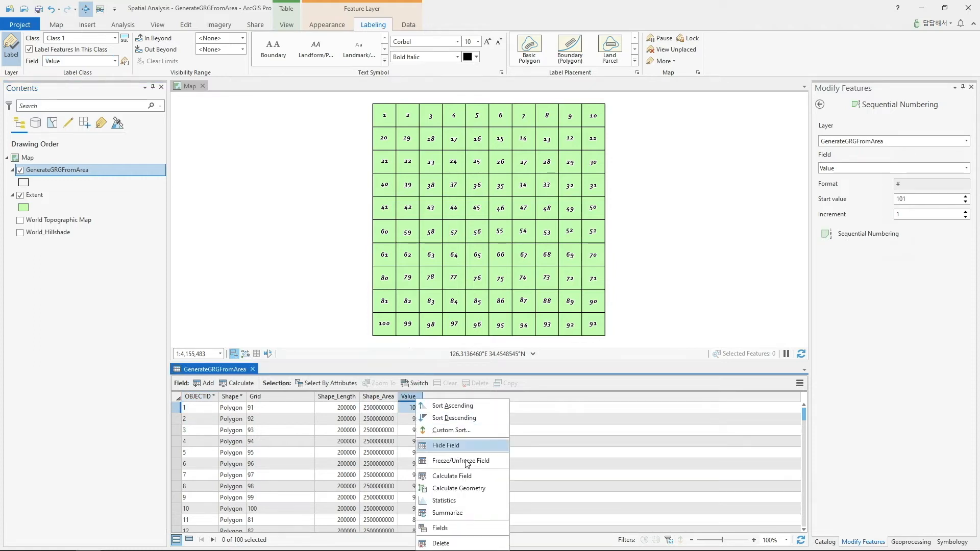
pyautogui.click(474, 476)
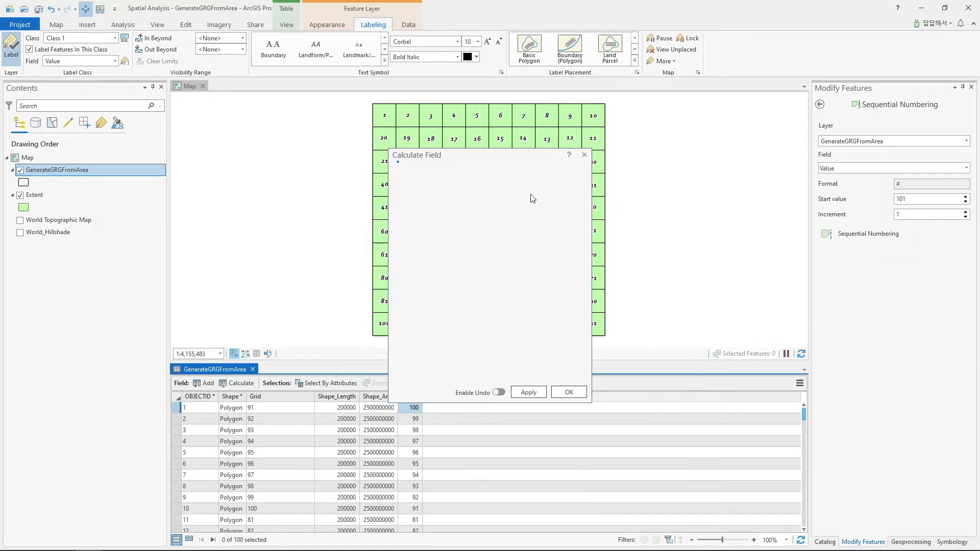
pyautogui.moveTo(523, 150); pyautogui.dragTo(521, 69)
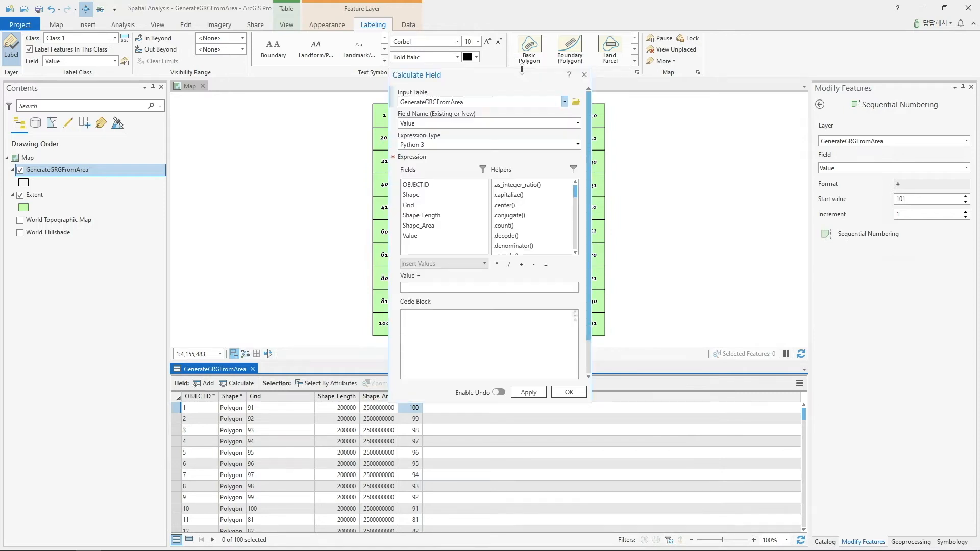
pyautogui.click(576, 148)
pyautogui.click(434, 168)
pyautogui.scroll(-15, 540, 203)
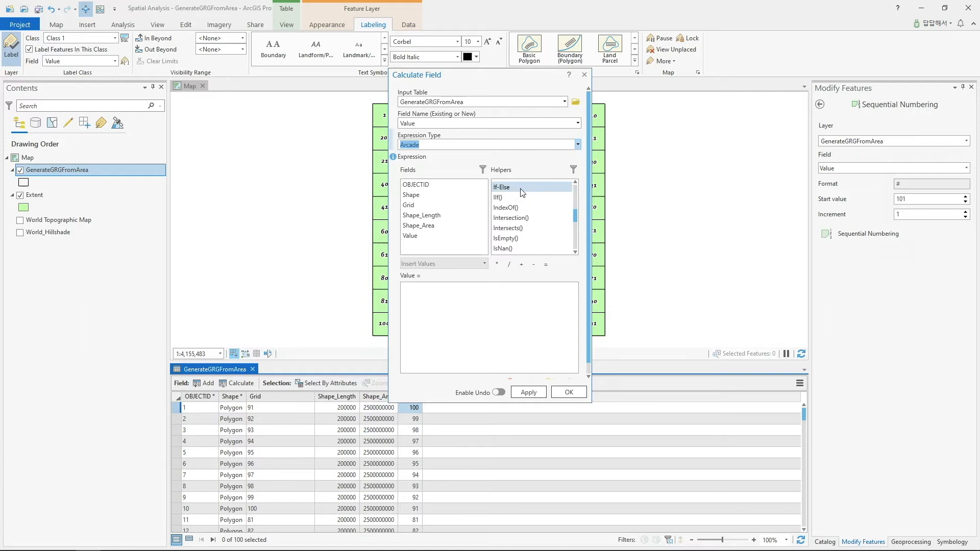
pyautogui.doubleClick(521, 192)
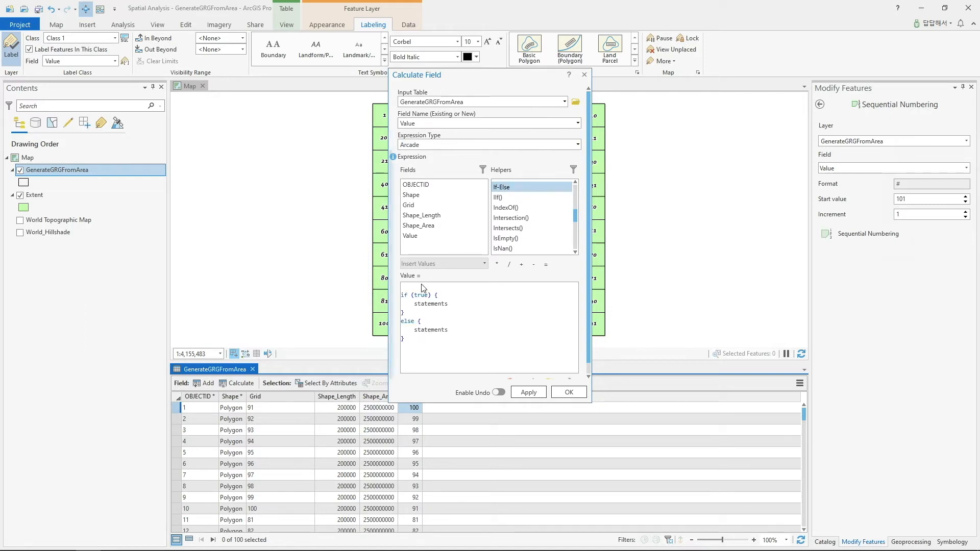
# - Set the condition to $feature.Value % 2 == 0, with 0 as the if result and 1 as the else result
pyautogui.moveTo(427, 294); pyautogui.dragTo(416, 297)
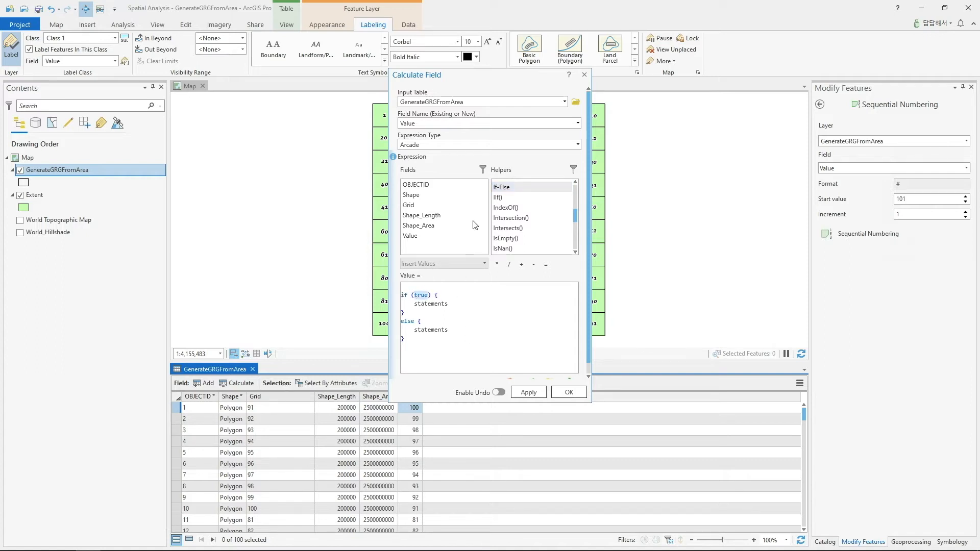
pyautogui.doubleClick(437, 236)
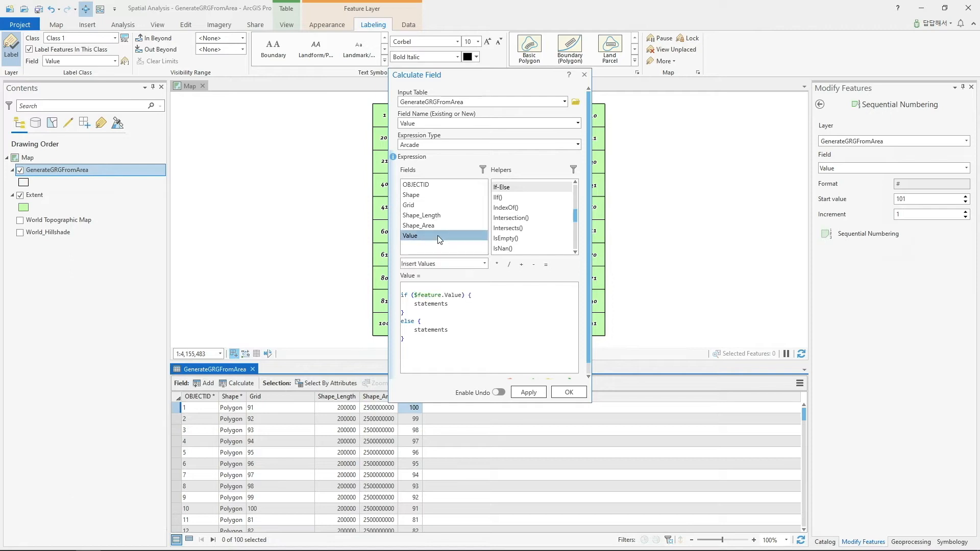
pyautogui.click(462, 296)
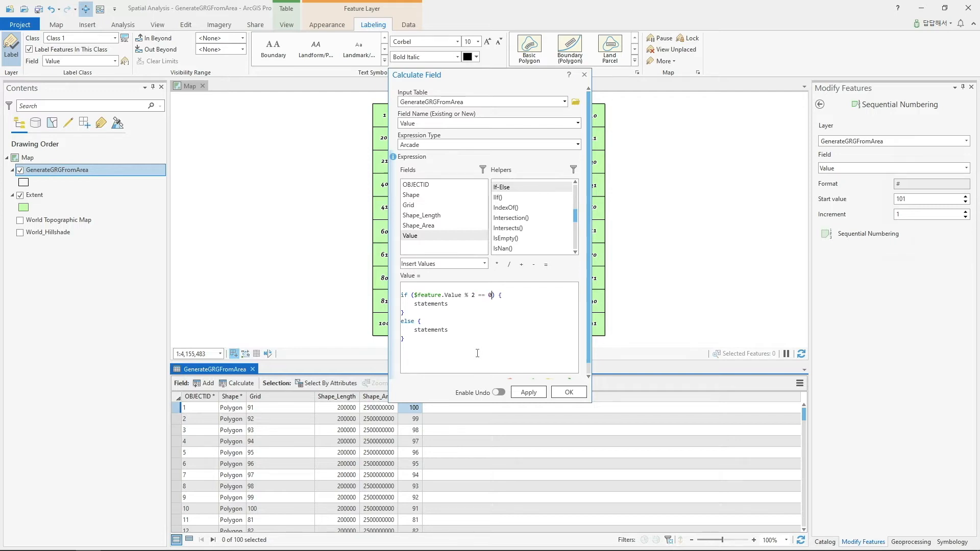
pyautogui.moveTo(455, 306); pyautogui.dragTo(415, 332)
pyautogui.write('0')
pyautogui.write('1')
# - Review the completed if-else expression and run the calculation on the Value field
pyautogui.moveTo(466, 363); pyautogui.dragTo(401, 296)
pyautogui.click(439, 350)
pyautogui.moveTo(401, 313); pyautogui.dragTo(386, 349)
pyautogui.click(386, 349)
pyautogui.moveTo(452, 352); pyautogui.dragTo(400, 300)
pyautogui.click(428, 339)
pyautogui.moveTo(439, 349); pyautogui.dragTo(400, 295)
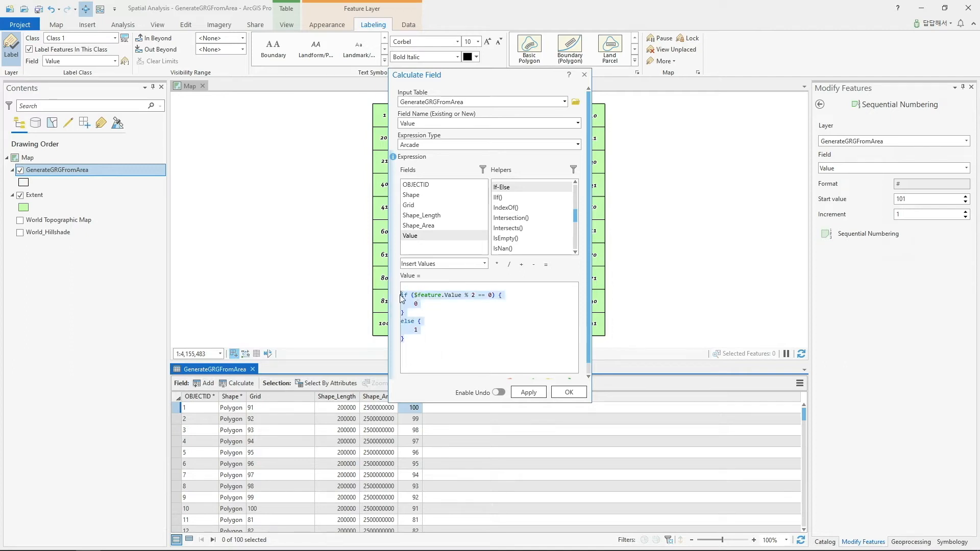
pyautogui.click(478, 346)
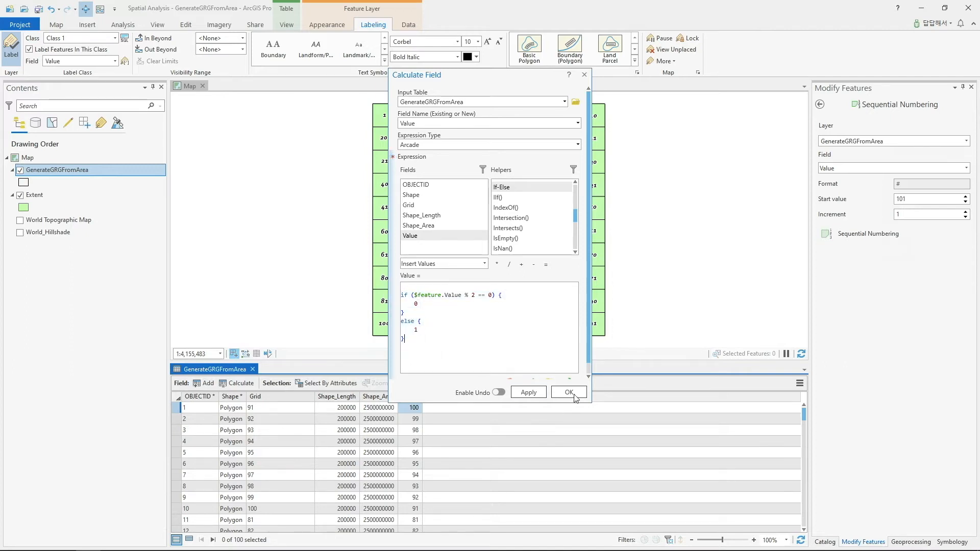
pyautogui.click(572, 394)
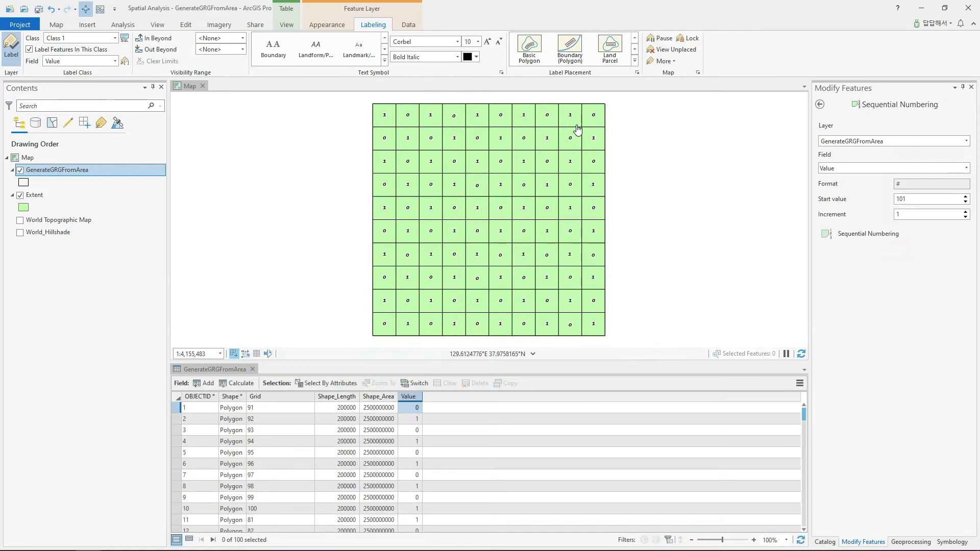
# - Symbolize the grid layer with unique values of the Value field and hide the all-other-values class
pyautogui.click(253, 369)
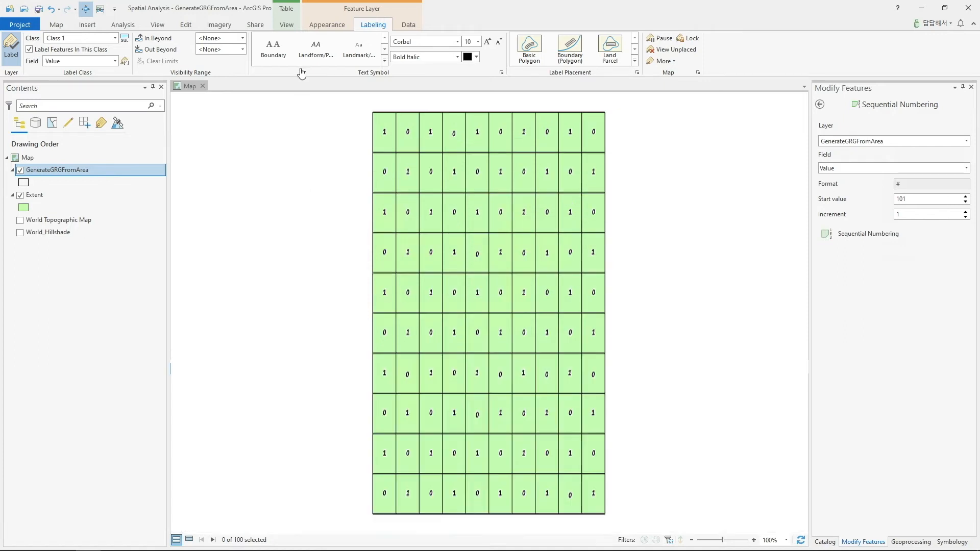
pyautogui.click(332, 26)
pyautogui.click(234, 61)
pyautogui.click(340, 145)
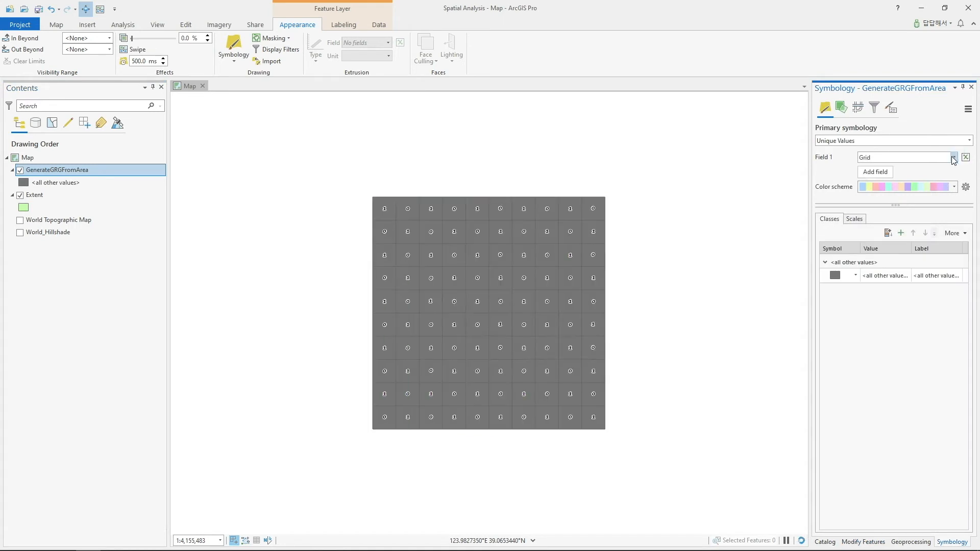
pyautogui.click(952, 157)
pyautogui.click(956, 196)
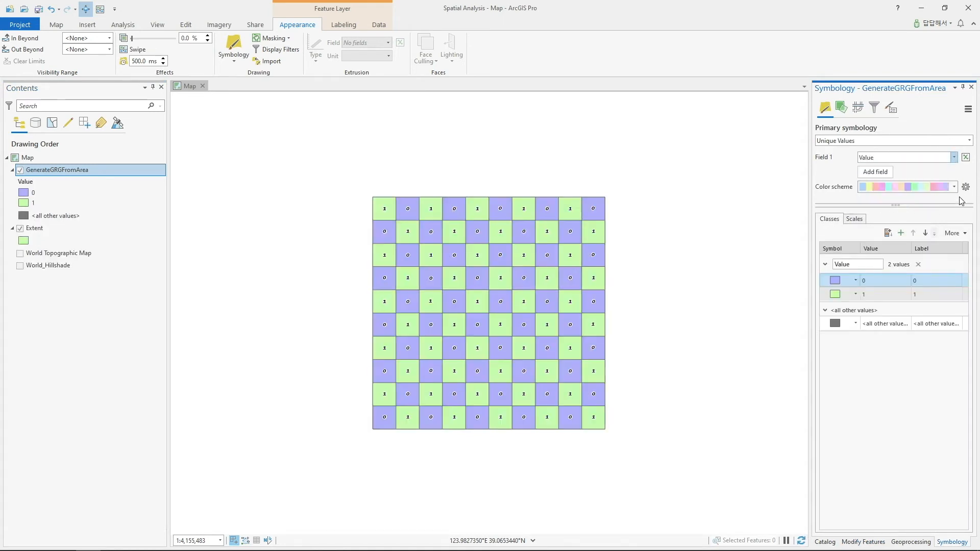
pyautogui.click(960, 234)
pyautogui.click(862, 245)
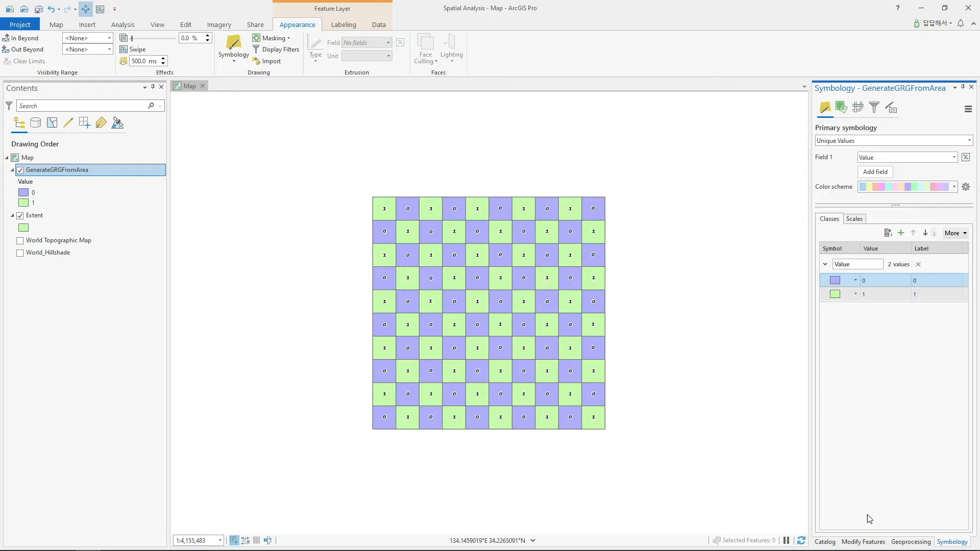
# - Search the geoprocessing tools for "moran" and open Spatial Autocorrelation (Global Moran's I)
pyautogui.click(903, 542)
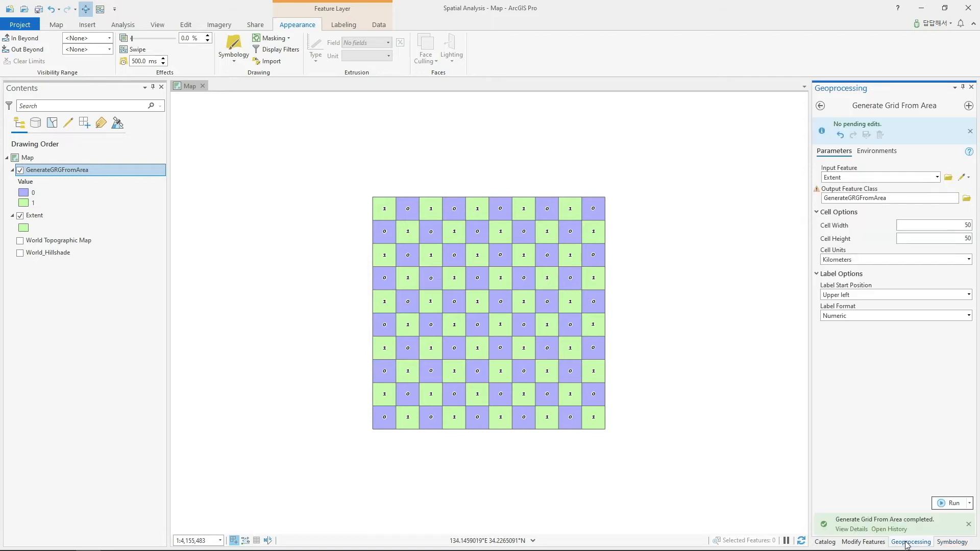
pyautogui.click(820, 106)
pyautogui.doubleClick(864, 108)
pyautogui.write('morna')
pyautogui.press('BackSpace')
pyautogui.press('BackSpace')
pyautogui.write('an')
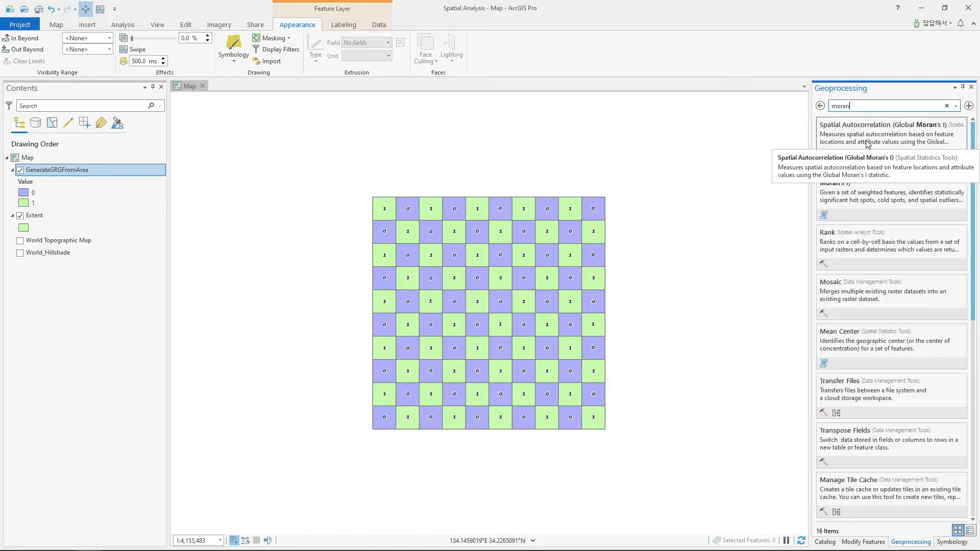
pyautogui.click(893, 141)
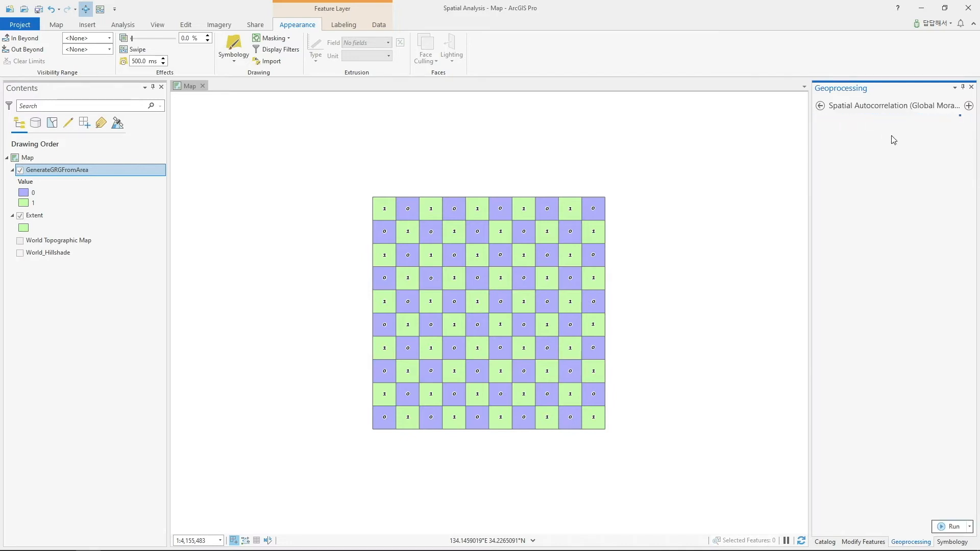
# - Run Spatial Autocorrelation on GenerateGRGFromArea's Value field with Generate Report on and spatial relationships set to Contiguity edges only
pyautogui.click(956, 151)
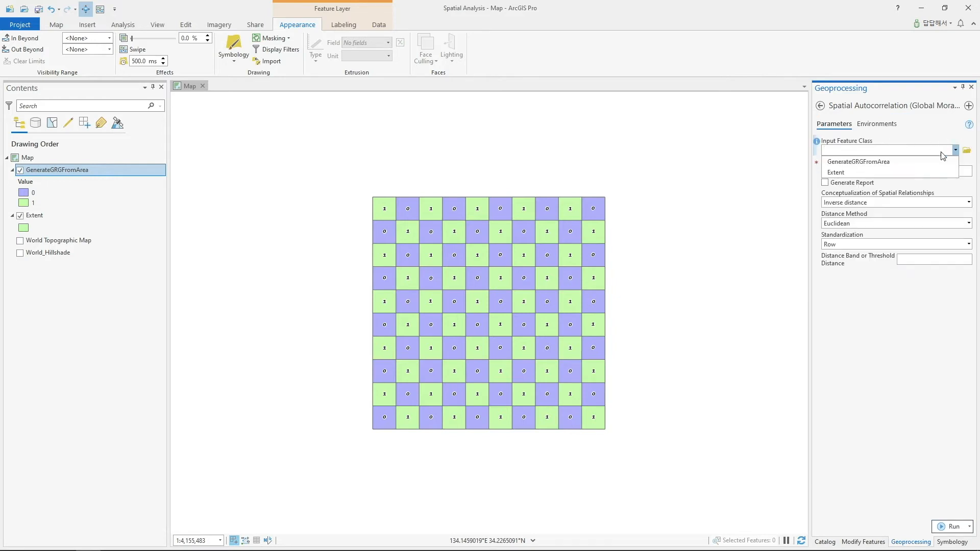
pyautogui.click(900, 166)
pyautogui.click(968, 171)
pyautogui.click(841, 205)
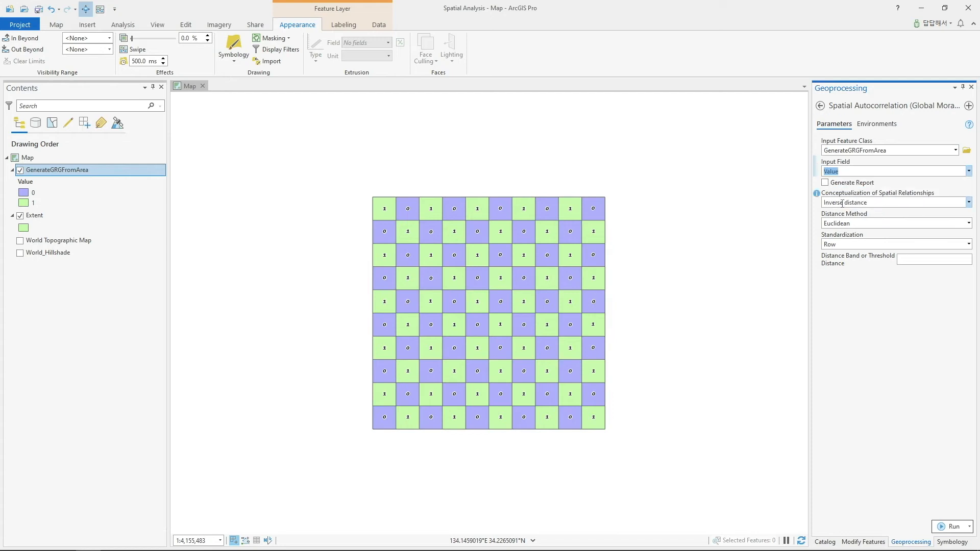
pyautogui.click(825, 184)
pyautogui.click(968, 203)
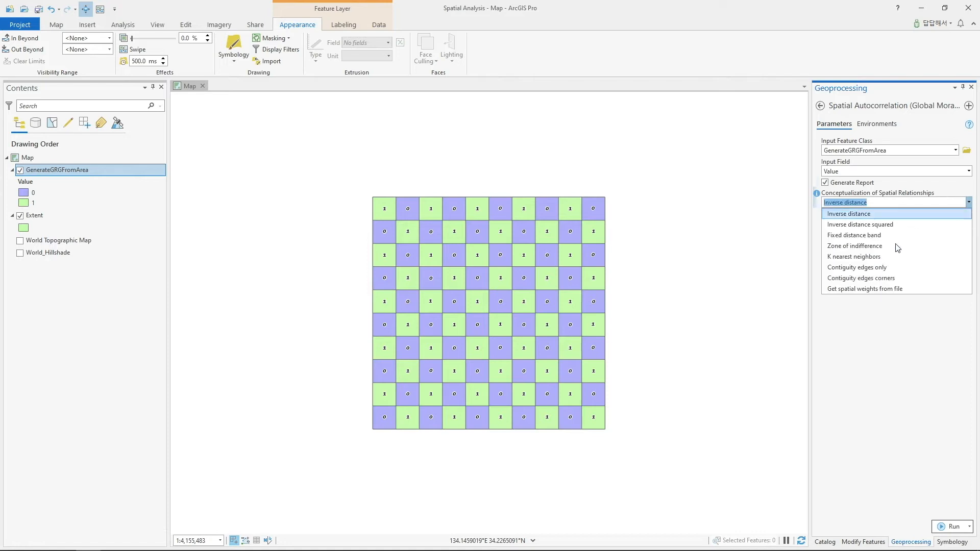
pyautogui.click(890, 270)
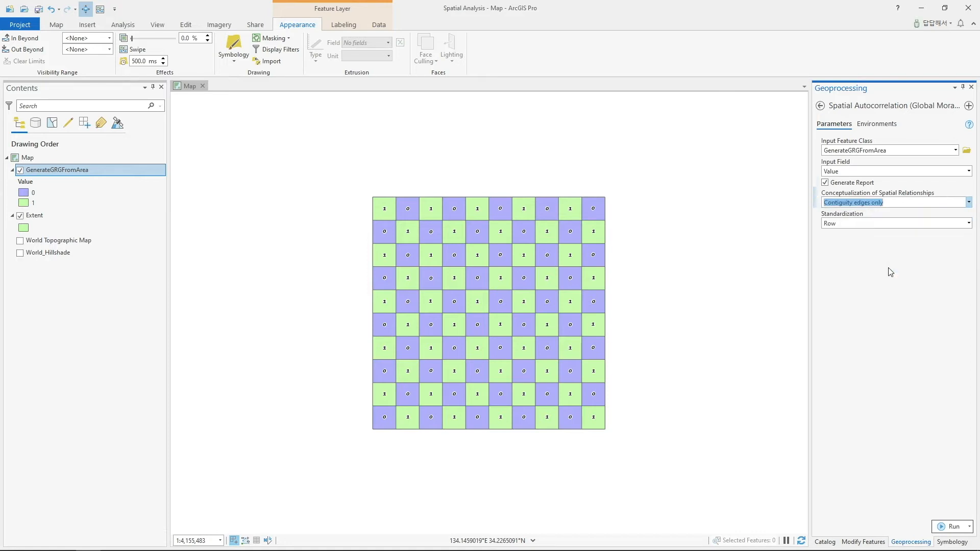
pyautogui.click(951, 526)
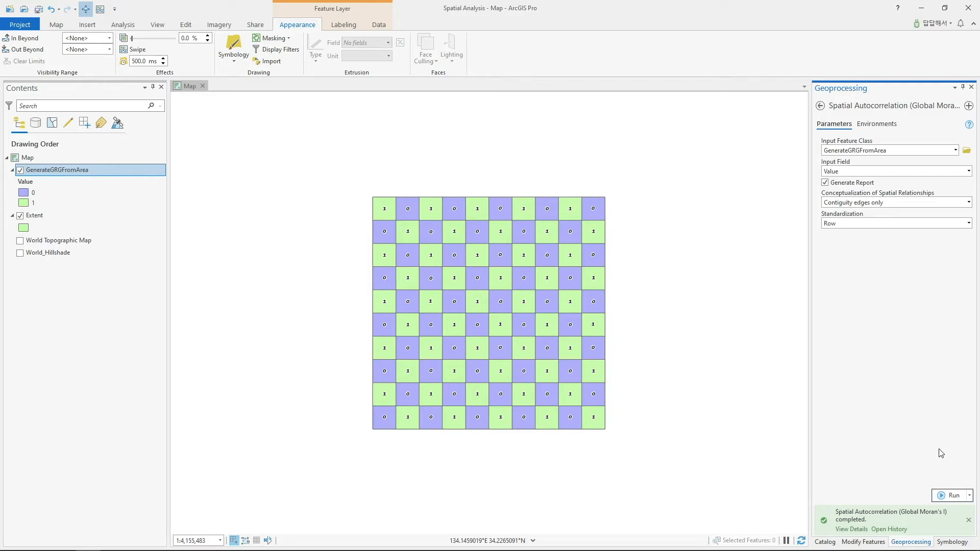
# - Inspect the Value column in the grid layer's attribute table and close the table
pyautogui.click(115, 171)
pyautogui.rightClick(116, 171)
pyautogui.click(170, 212)
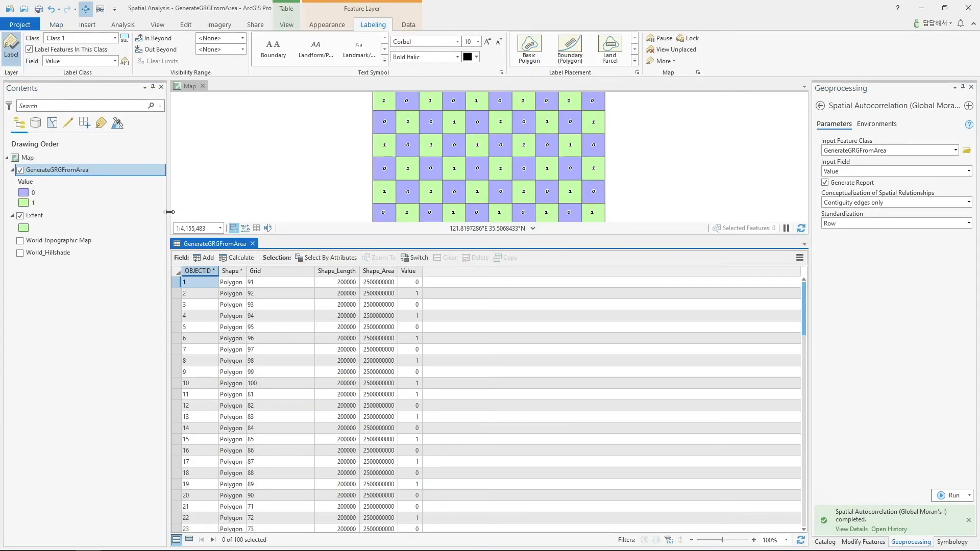
pyautogui.click(252, 244)
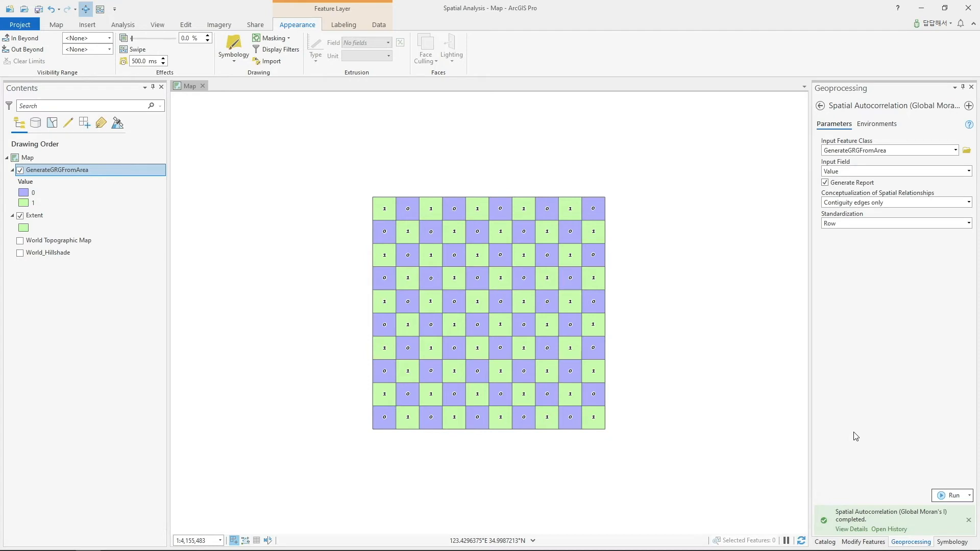
# - Read the index, z-score and p-value in the finished run's details and open its HTML report file
pyautogui.click(851, 529)
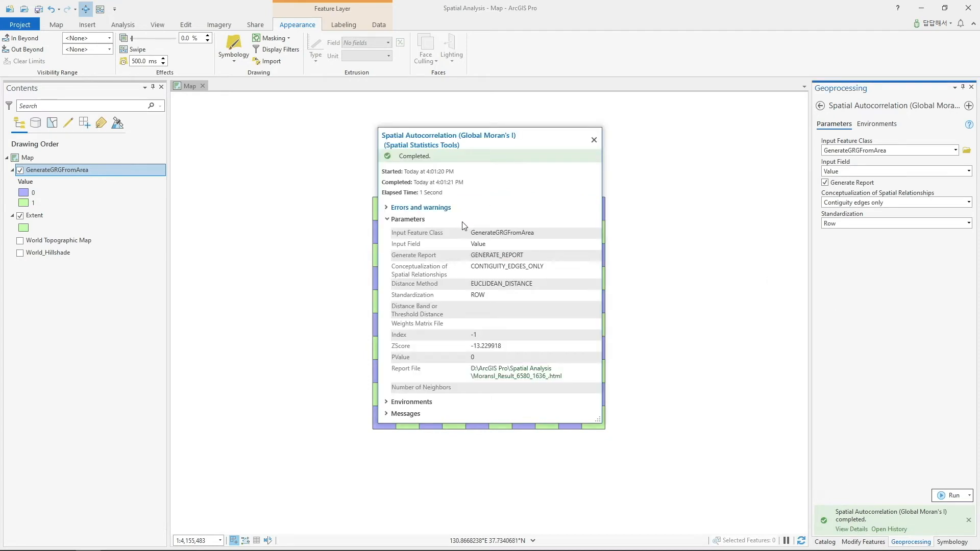
pyautogui.moveTo(480, 337)
pyautogui.mouseDown()
pyautogui.moveTo(462, 336)
pyautogui.moveTo(471, 345)
pyautogui.mouseUp()
pyautogui.click(463, 337)
pyautogui.click(482, 353)
pyautogui.click(503, 375)
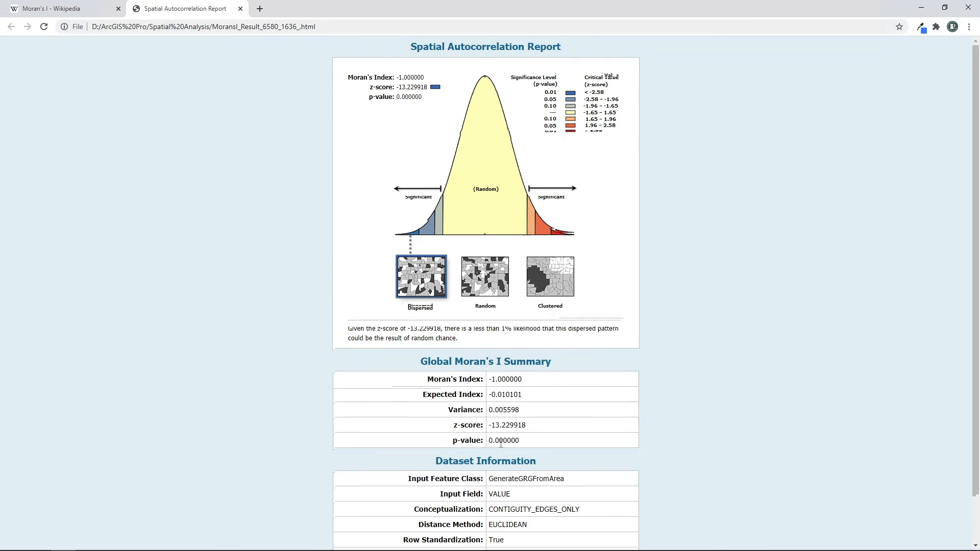
# - Examine the Spatial Autocorrelation Report, reading the interpretation sentence beneath the distribution chart
pyautogui.scroll(-1, 501, 443)
pyautogui.scroll(1, 407, 390)
pyautogui.moveTo(343, 331); pyautogui.dragTo(456, 341)
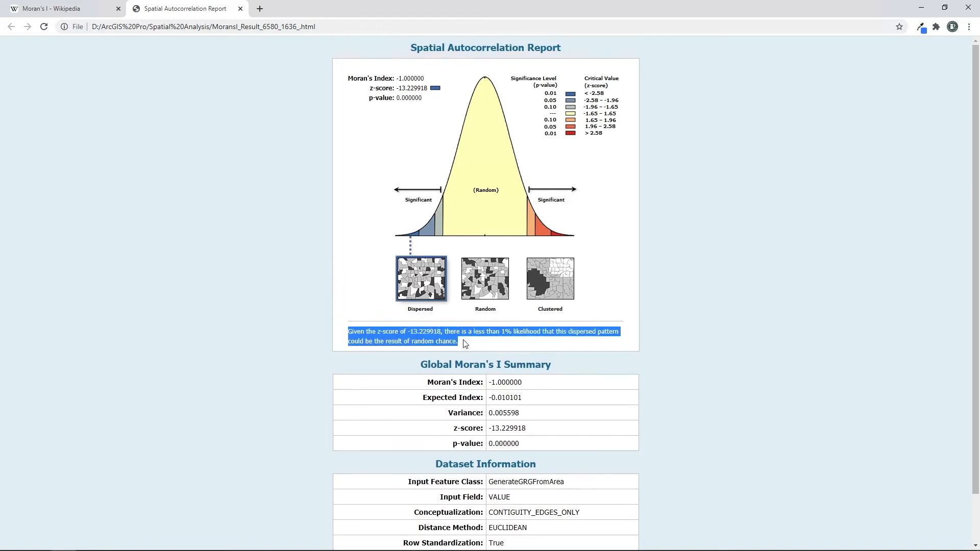
pyautogui.click(466, 344)
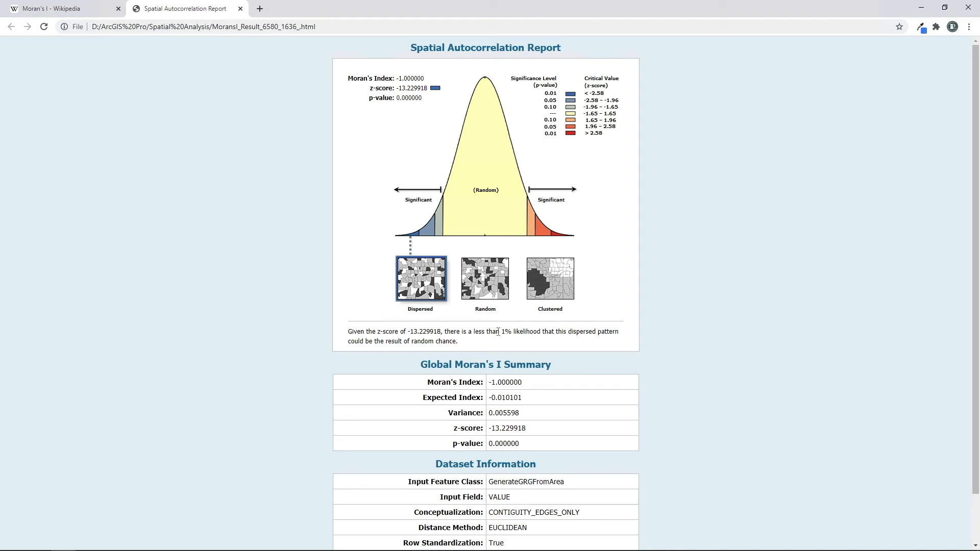
pyautogui.moveTo(533, 340); pyautogui.dragTo(459, 339)
pyautogui.click(348, 333)
pyautogui.click(463, 345)
# - Examine the Moran's Index value in the Global Moran's I Summary, and close the report
pyautogui.moveTo(528, 383)
pyautogui.mouseDown()
pyautogui.moveTo(489, 383)
pyautogui.moveTo(528, 385)
pyautogui.mouseUp()
pyautogui.click(485, 383)
pyautogui.click(530, 385)
pyautogui.moveTo(529, 382); pyautogui.dragTo(488, 382)
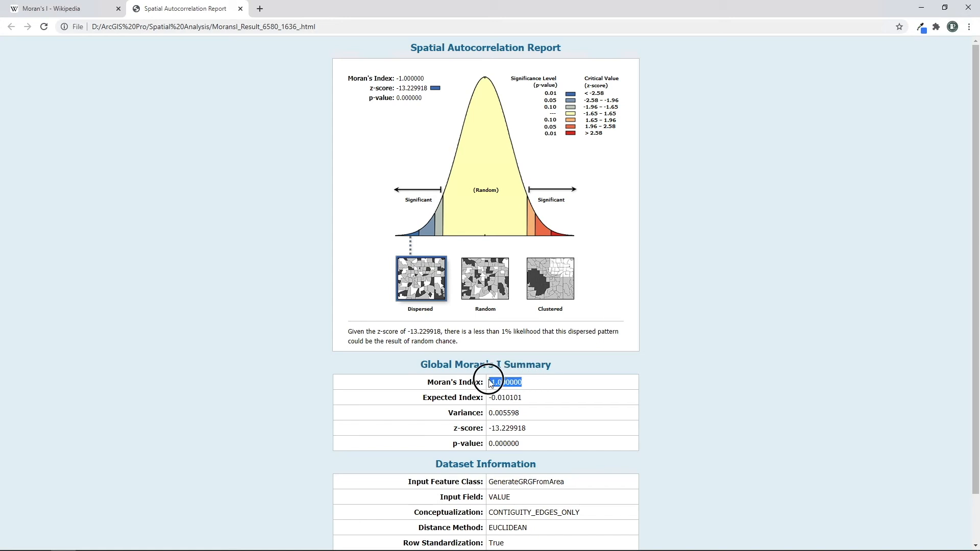
pyautogui.click(517, 386)
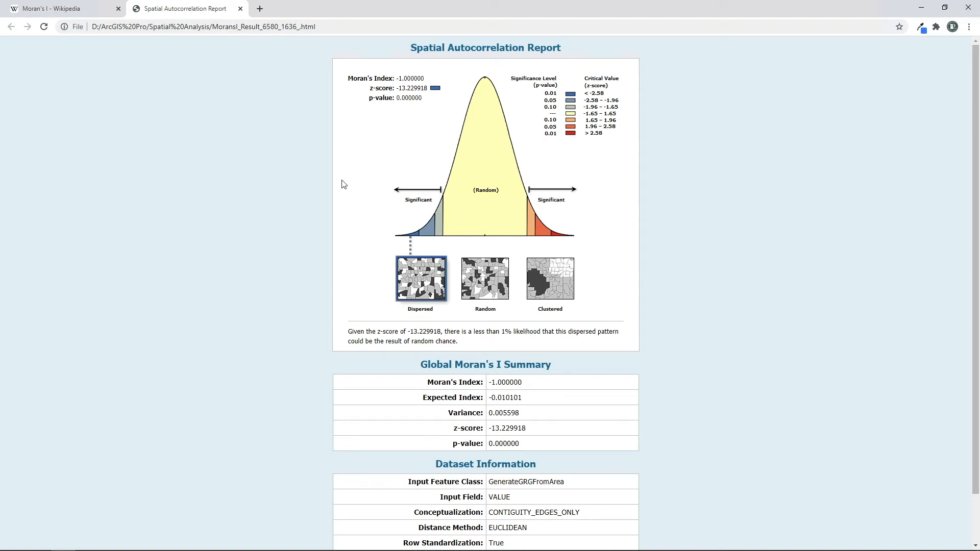
pyautogui.click(240, 9)
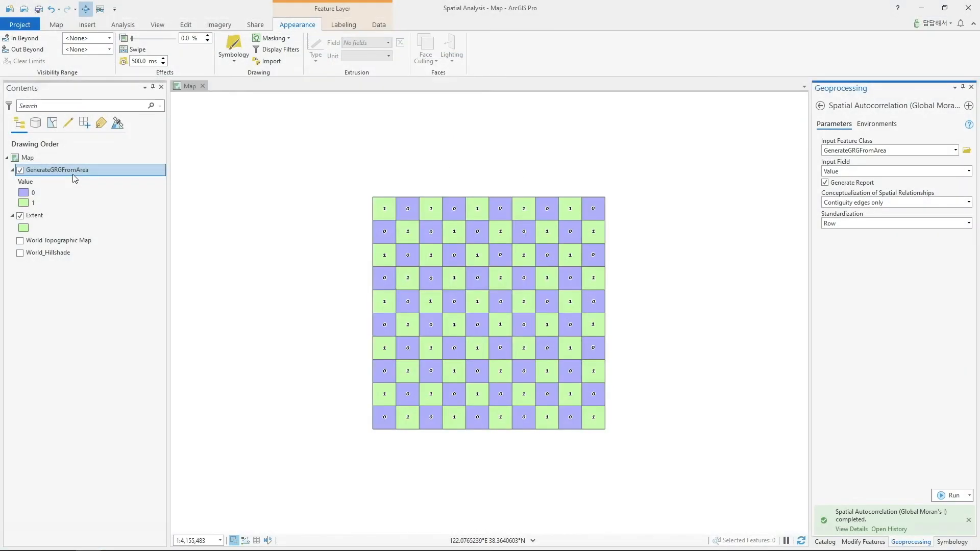
# - Calculate the Value field as 0 for every grid cell and close the attribute table
pyautogui.rightClick(74, 172)
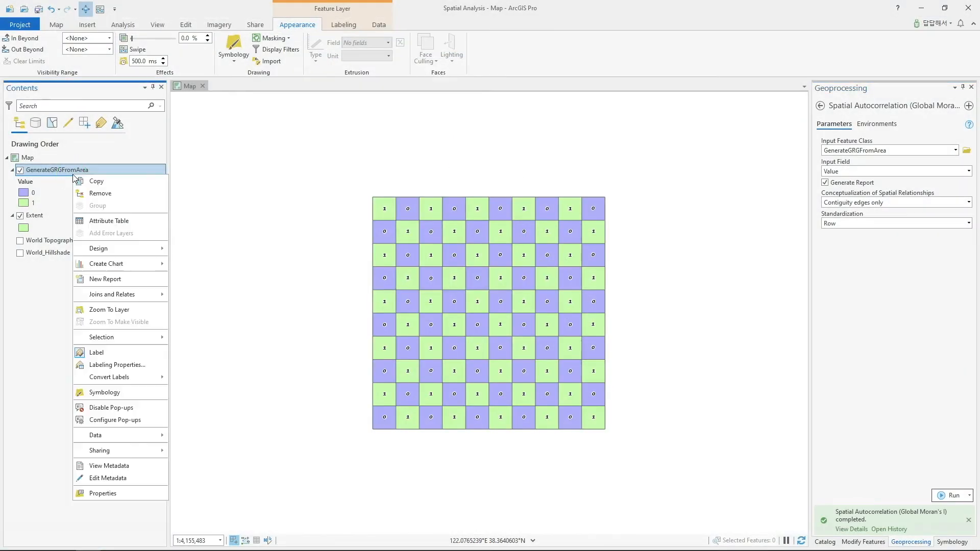
pyautogui.click(122, 223)
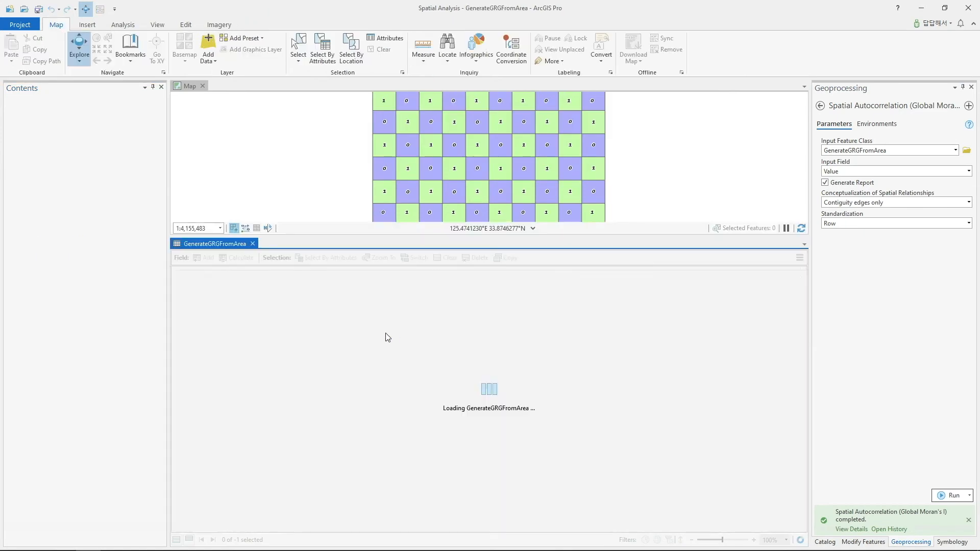
pyautogui.rightClick(409, 271)
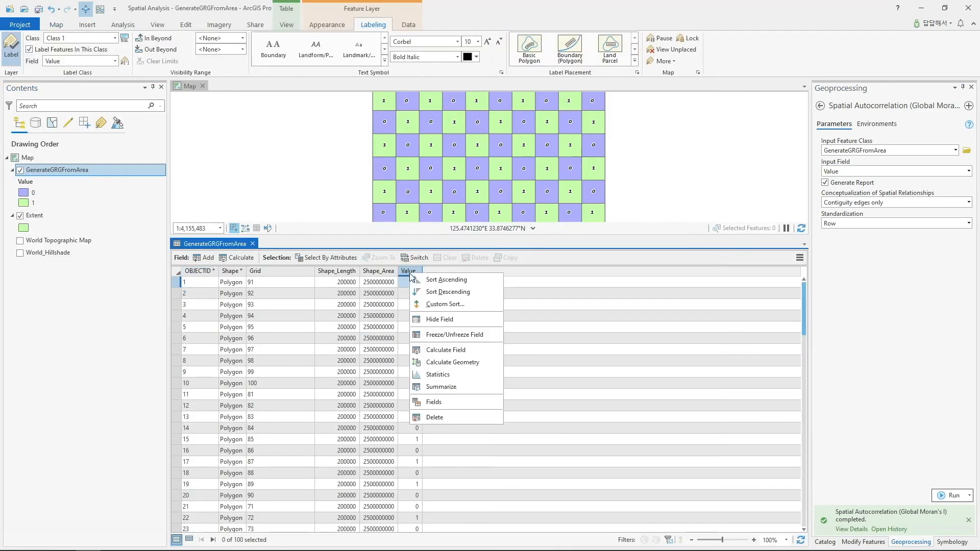
pyautogui.click(465, 350)
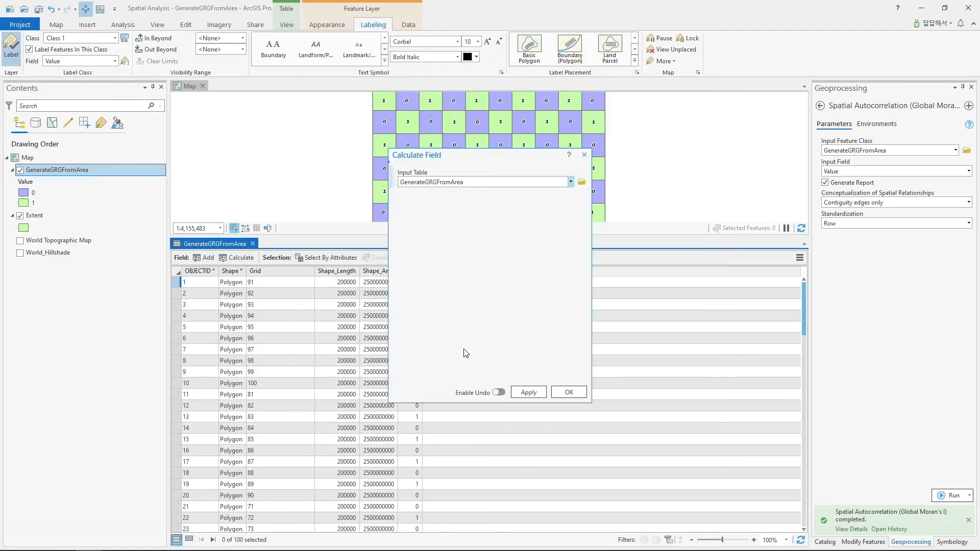
pyautogui.click(507, 371)
pyautogui.write('0')
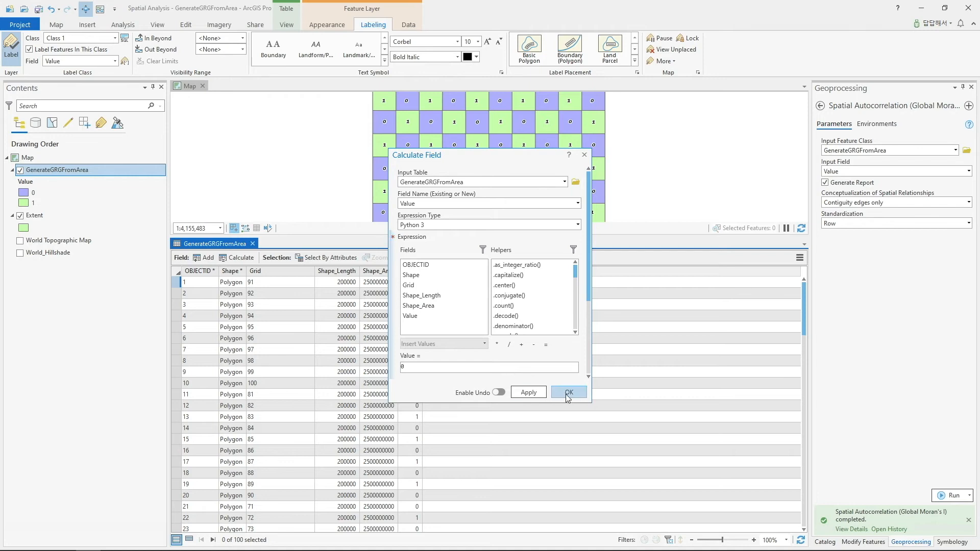
pyautogui.click(568, 392)
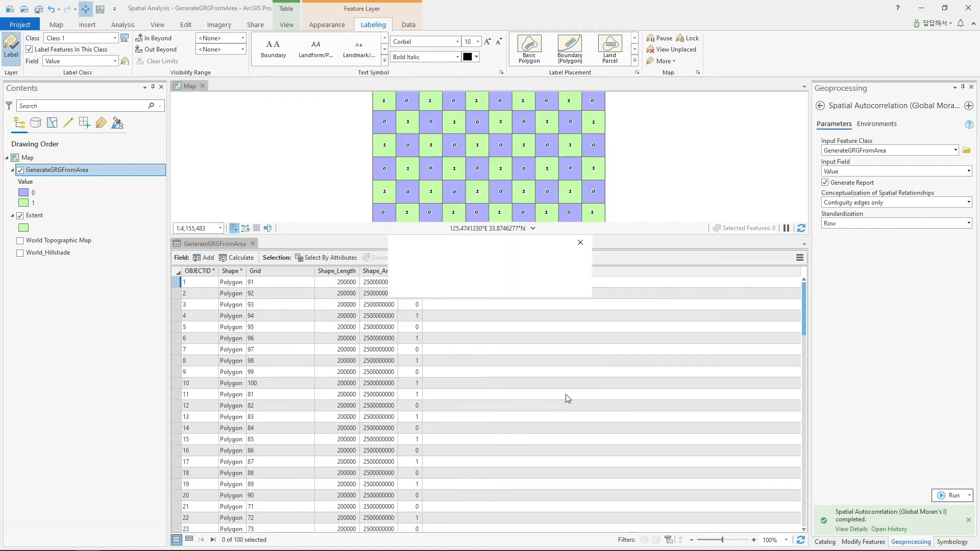
pyautogui.click(252, 243)
# - Select the five western columns of grid cells on the map and turn off the Extent layer
pyautogui.click(57, 25)
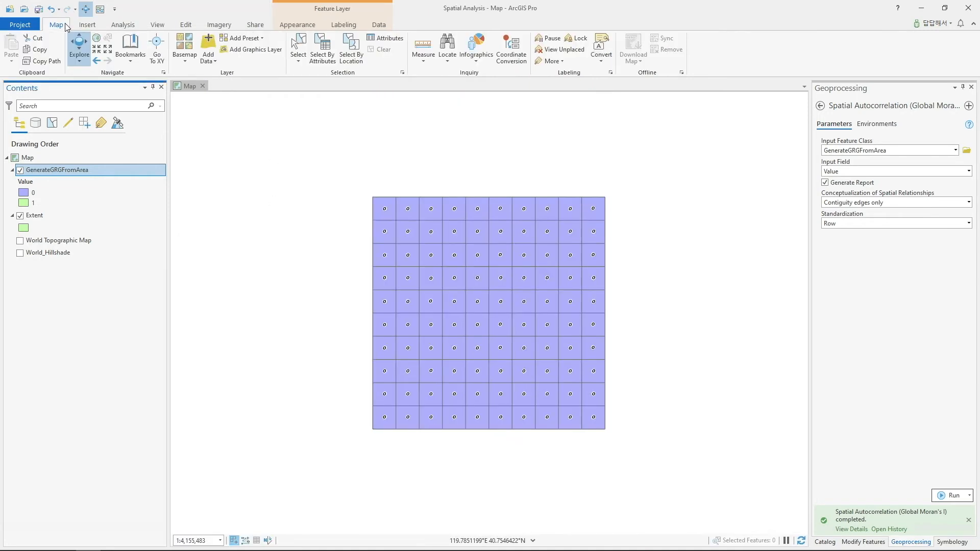
pyautogui.click(298, 46)
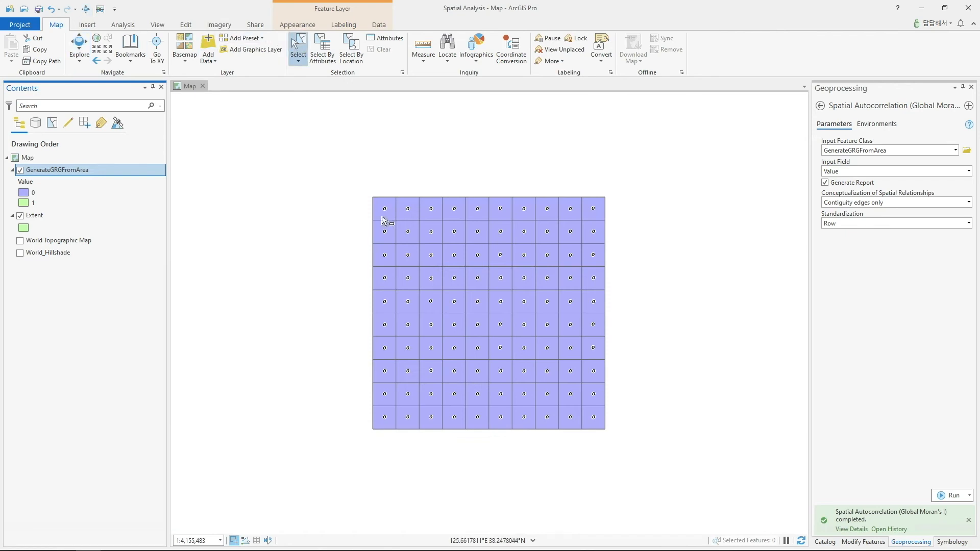
pyautogui.moveTo(346, 195); pyautogui.dragTo(482, 451)
pyautogui.click(20, 216)
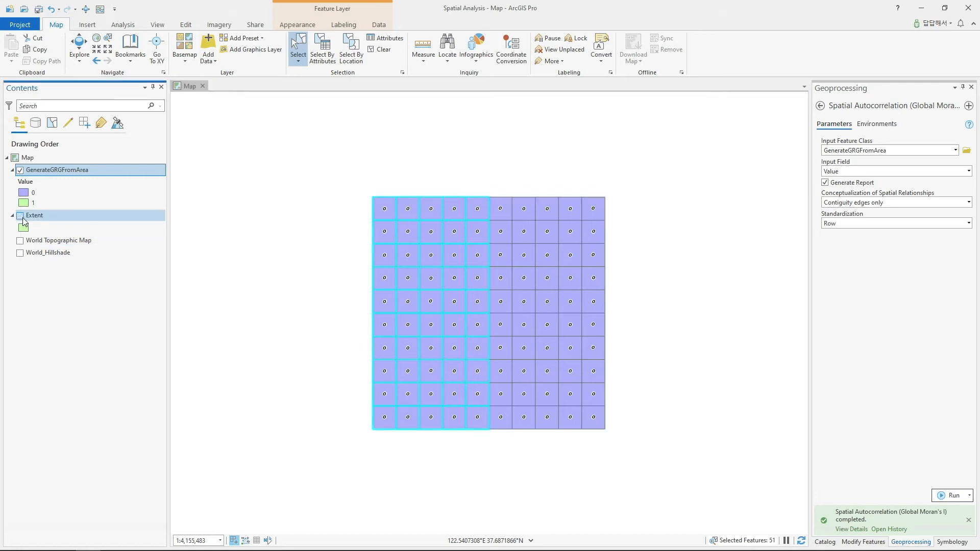
# - Calculate the Value field as 1 for the selected half of the grid cells
pyautogui.rightClick(77, 170)
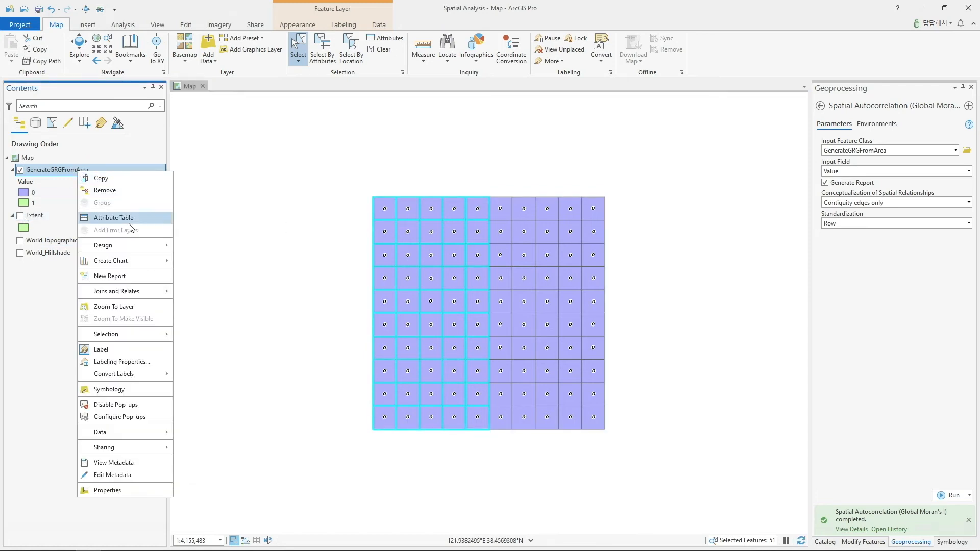
pyautogui.click(135, 219)
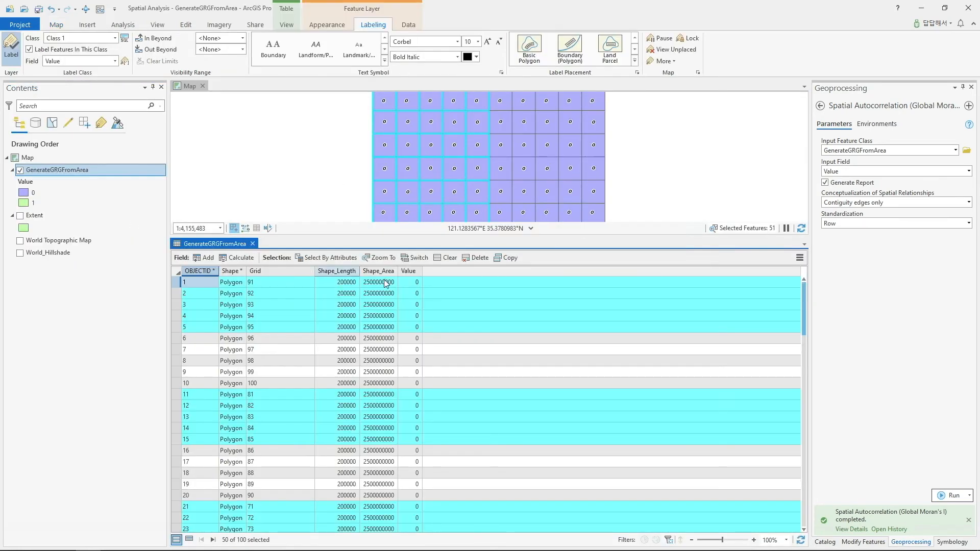
pyautogui.rightClick(412, 274)
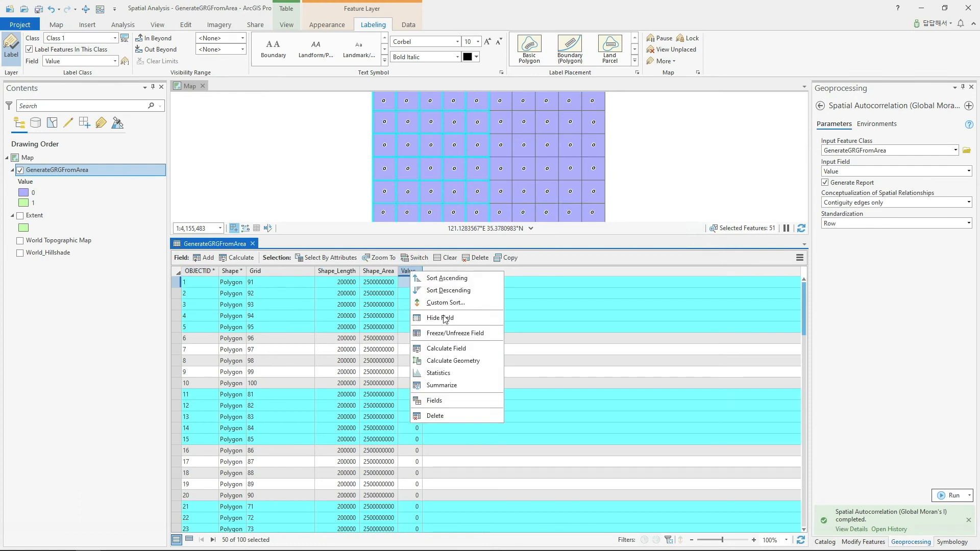
pyautogui.click(463, 350)
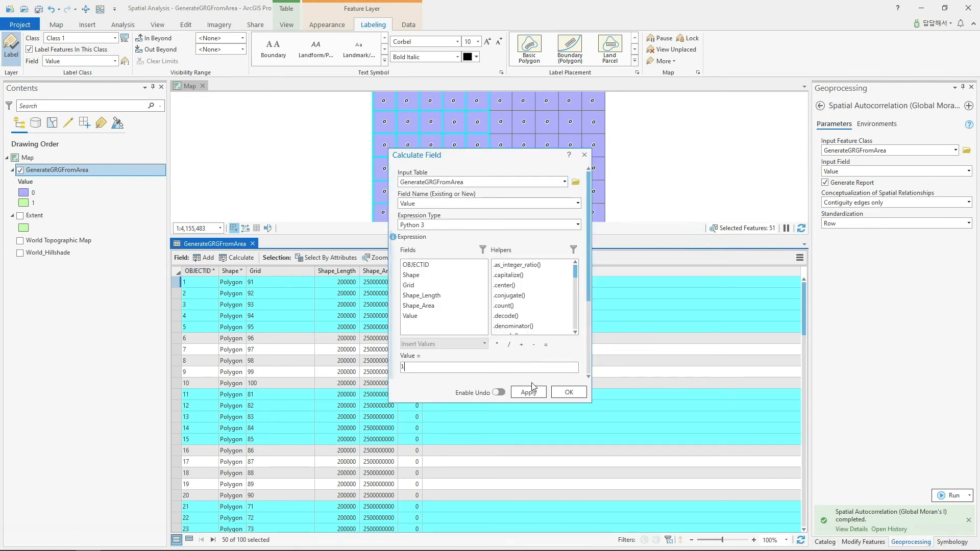
pyautogui.click(566, 391)
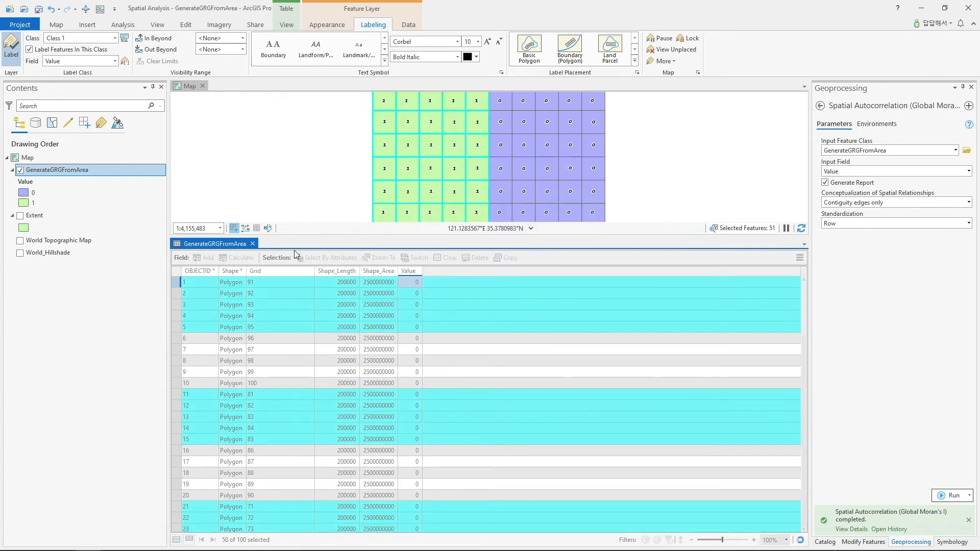
# - Close the attribute table, clear the selection, and rerun Spatial Autocorrelation on the Value field with Contiguity edges only
pyautogui.click(253, 244)
pyautogui.click(382, 49)
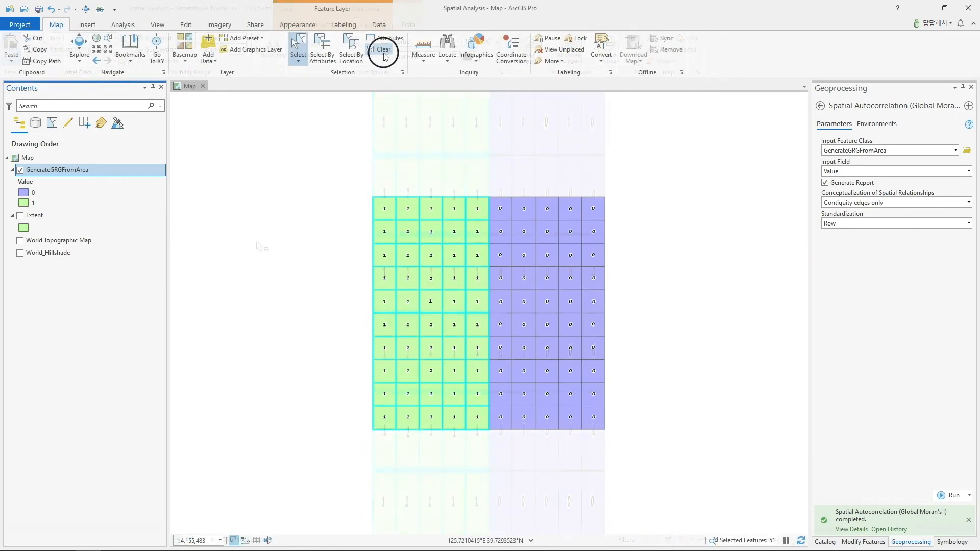
pyautogui.click(943, 495)
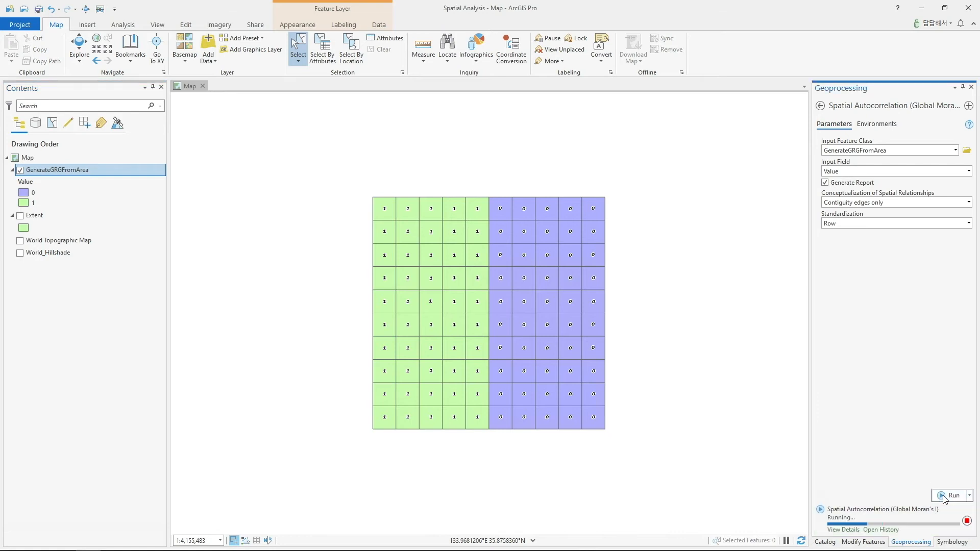
# - Open the generated report from the run details, examine the Moran's Index in the Global Moran's I Summary, and return to the map
pyautogui.click(860, 528)
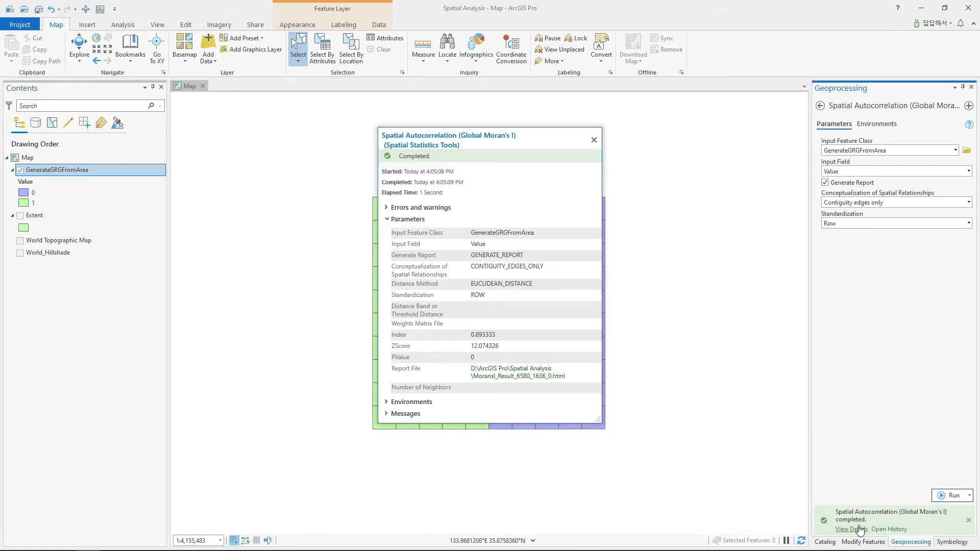
pyautogui.click(543, 376)
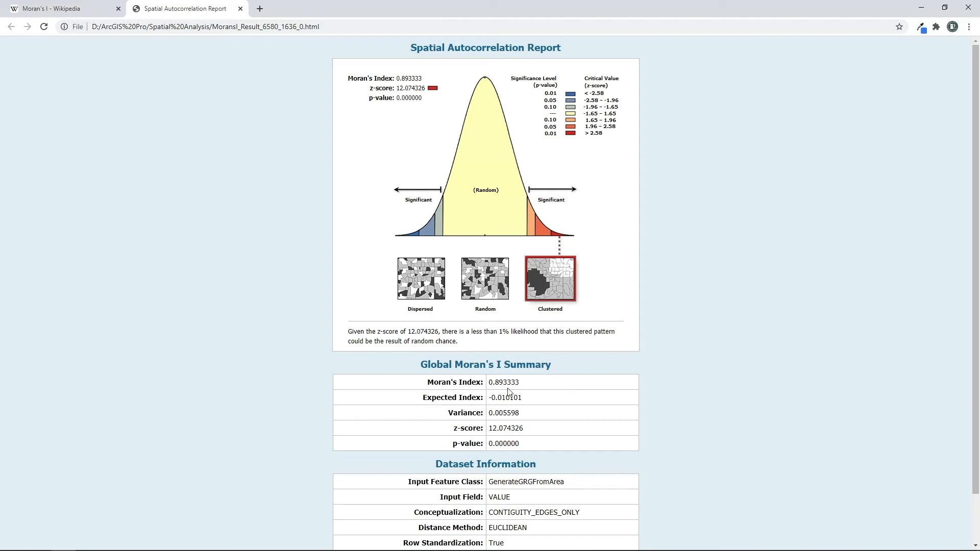
pyautogui.moveTo(531, 384)
pyautogui.mouseDown()
pyautogui.moveTo(490, 383)
pyautogui.moveTo(533, 386)
pyautogui.mouseUp()
pyautogui.click(491, 383)
pyautogui.click(533, 386)
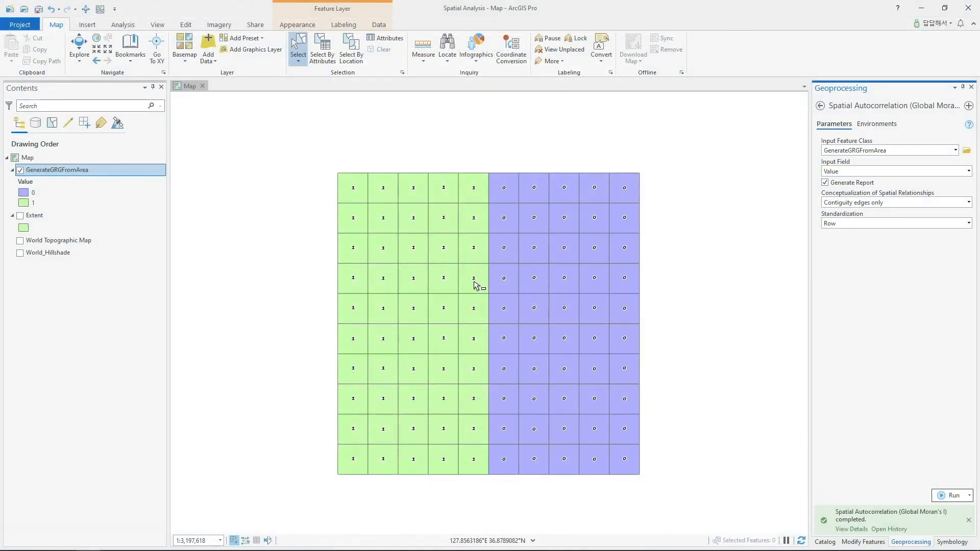
# - Pick a cell with value 1 beside the dividing line and its surrounding cells in turn to compare neighbouring values
pyautogui.click(475, 283)
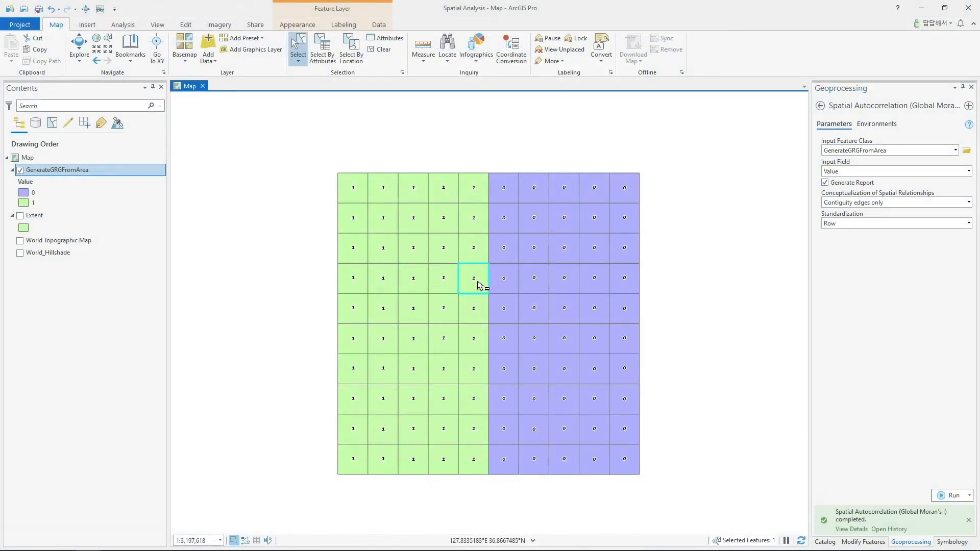
pyautogui.click(469, 250)
pyautogui.click(450, 251)
pyautogui.click(447, 275)
pyautogui.click(447, 305)
pyautogui.click(471, 307)
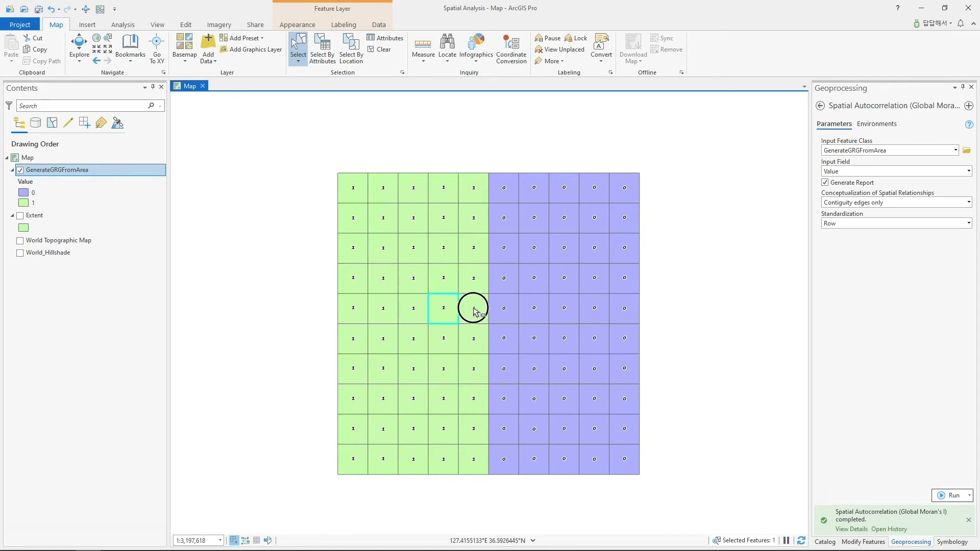
# - Pick adjacent cells on both sides of the line dividing the 1 and 0 halves to compare edge neighbours
pyautogui.click(502, 251)
pyautogui.click(505, 284)
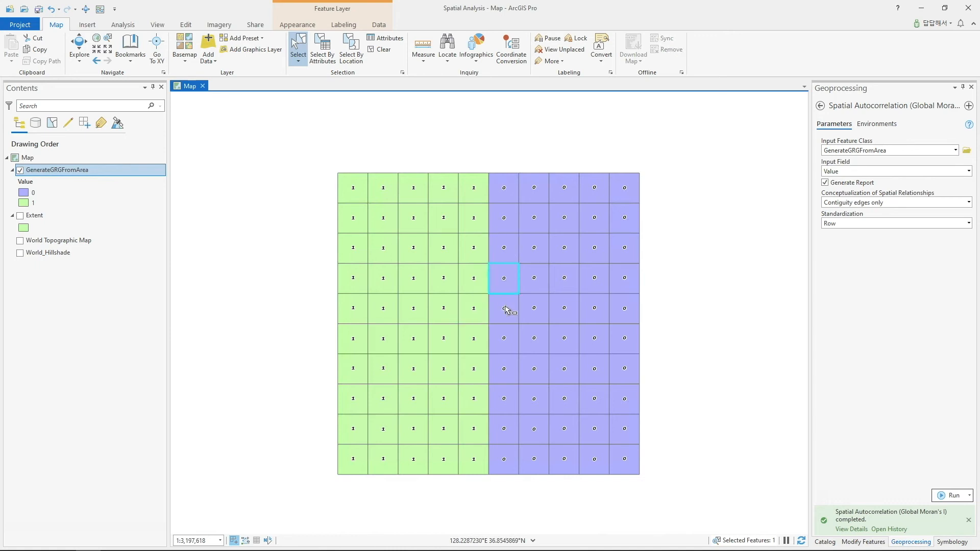
pyautogui.click(507, 309)
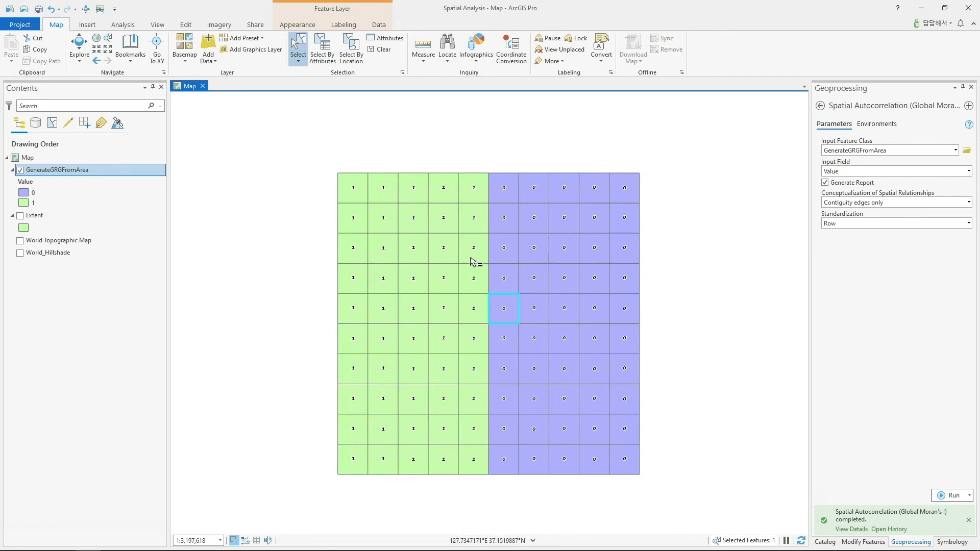
pyautogui.click(473, 309)
pyautogui.click(482, 257)
pyautogui.click(472, 309)
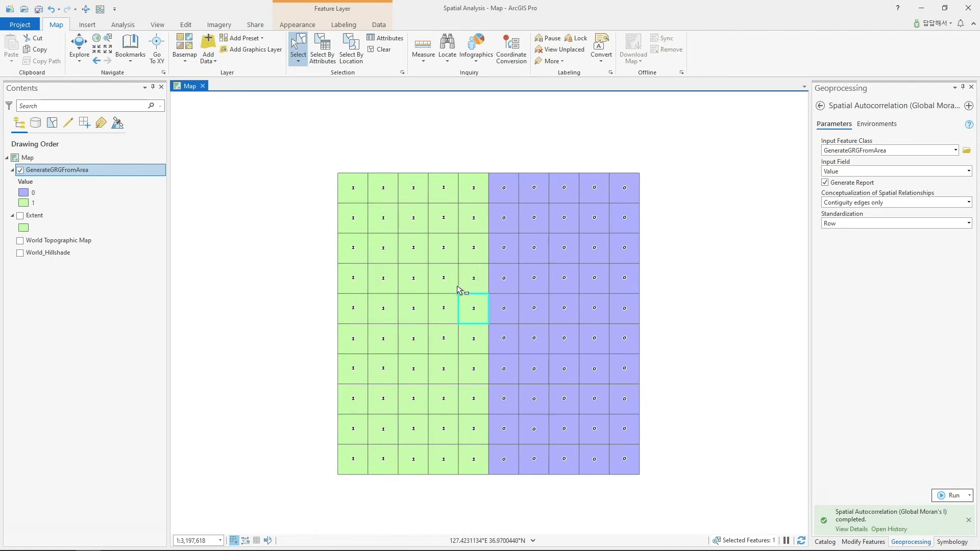
pyautogui.click(505, 278)
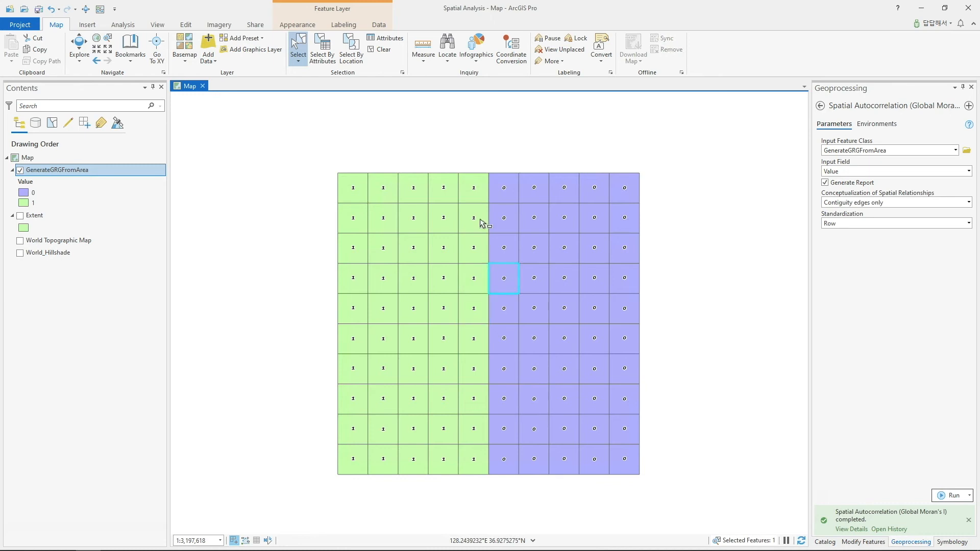
# - Highlight the two columns along the dividing line, clear the selection, and pick cells diagonally across the half with value 1
pyautogui.moveTo(466, 208); pyautogui.dragTo(513, 490)
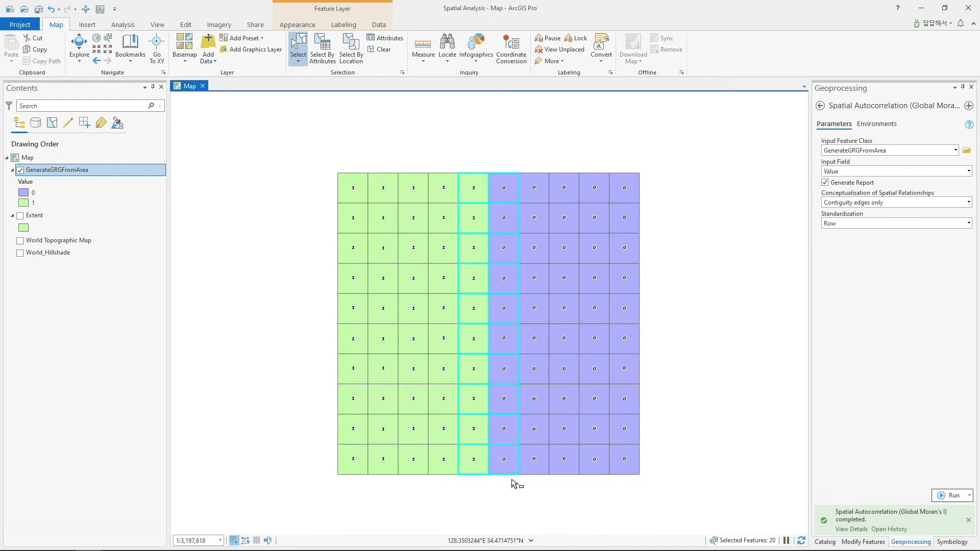
pyautogui.click(514, 485)
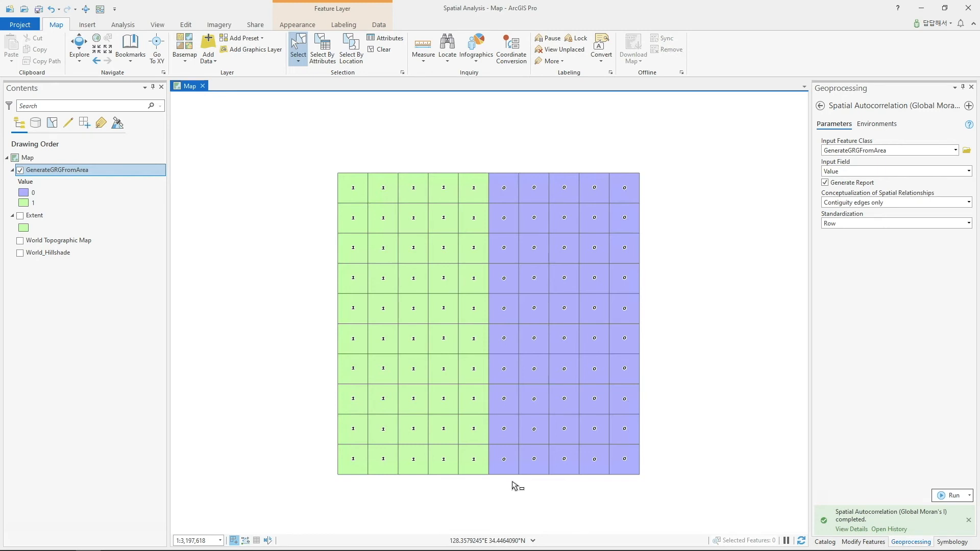
pyautogui.click(418, 251)
pyautogui.click(445, 277)
pyautogui.click(474, 311)
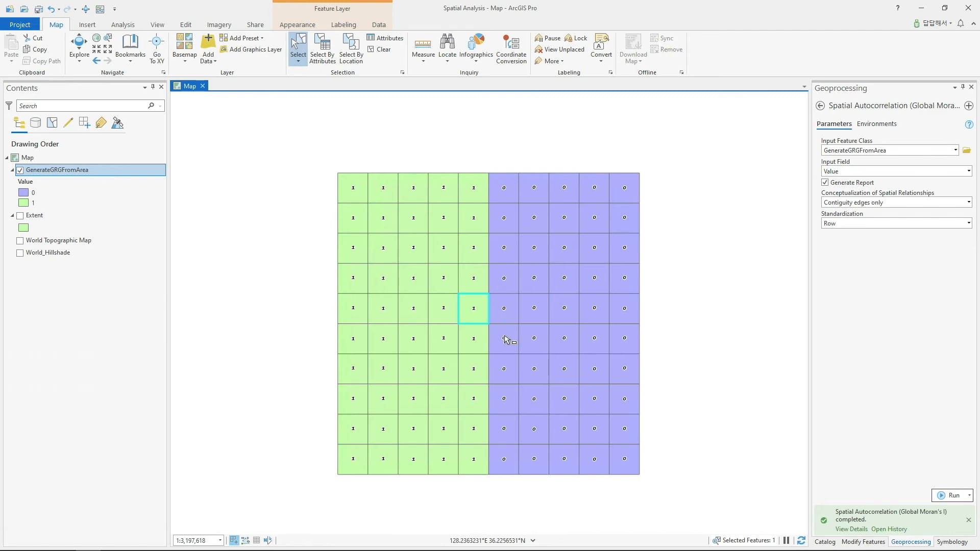
# - Try Inverse distance as the conceptualization of spatial relationships and check the distance band or threshold distance setting
pyautogui.click(968, 204)
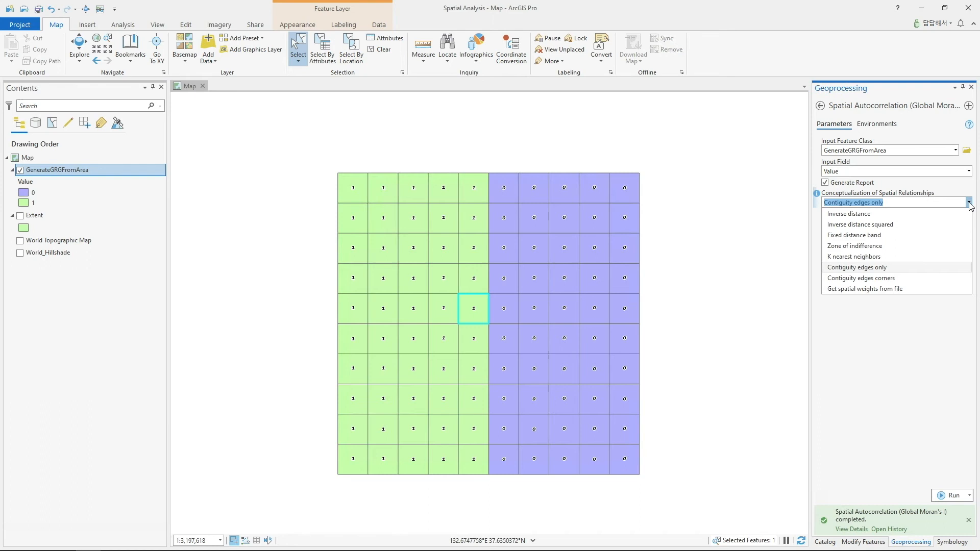
pyautogui.click(920, 219)
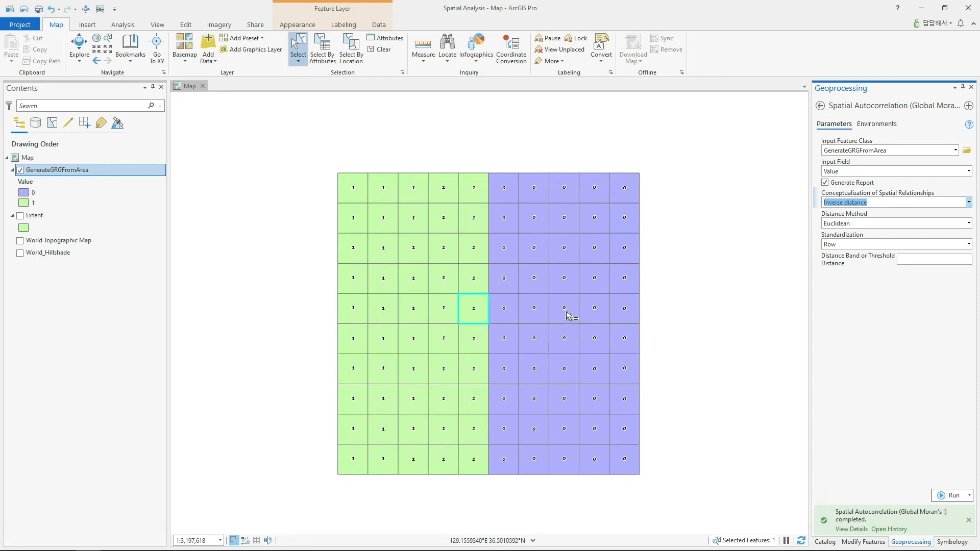
pyautogui.click(948, 260)
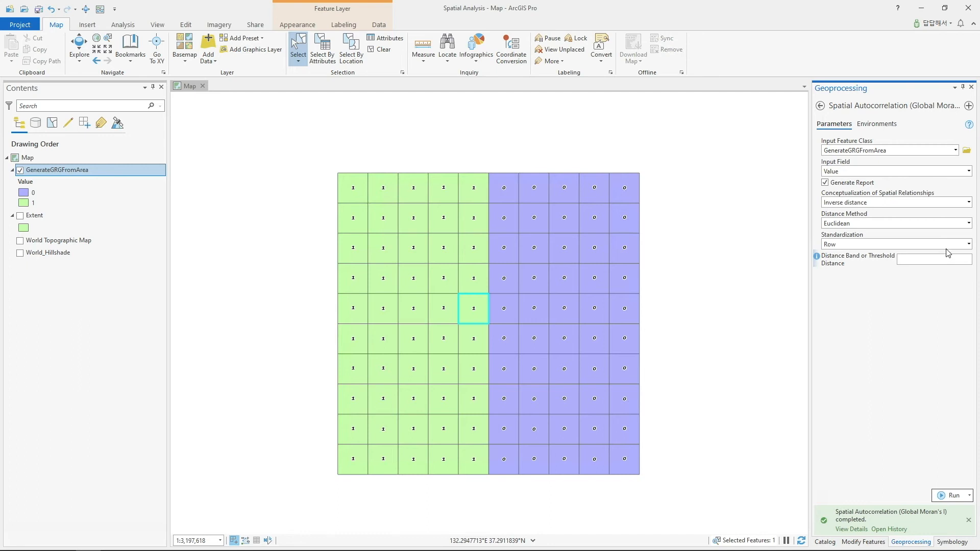
# - Try K nearest neighbors as the conceptualization of spatial relationships and pick the map cells surrounding a cell near the dividing line
pyautogui.click(968, 203)
pyautogui.click(866, 256)
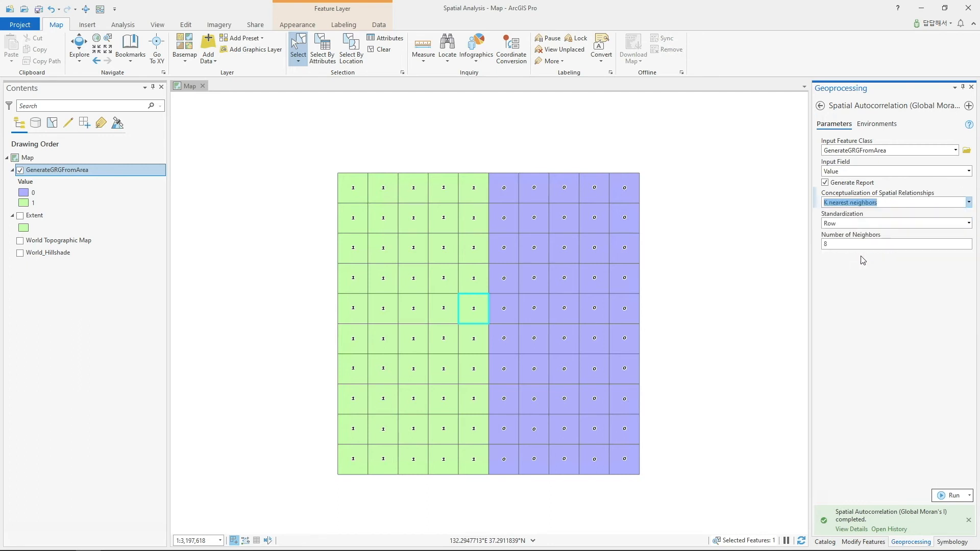
pyautogui.click(451, 287)
pyautogui.click(482, 286)
pyautogui.click(501, 289)
pyautogui.click(498, 335)
pyautogui.click(449, 339)
pyautogui.click(448, 319)
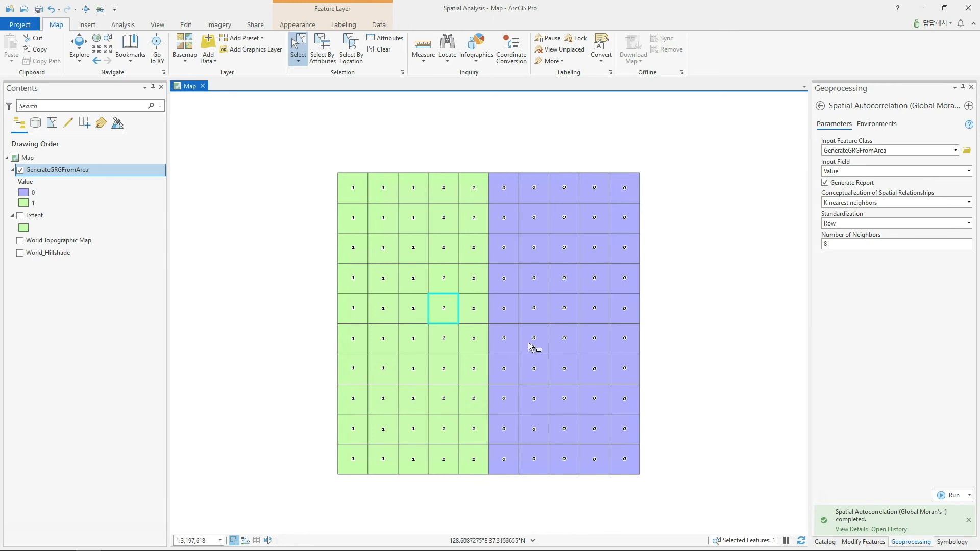
# - Set the conceptualization of spatial relationships to Contiguity edges corners and clear the cell selection
pyautogui.click(968, 202)
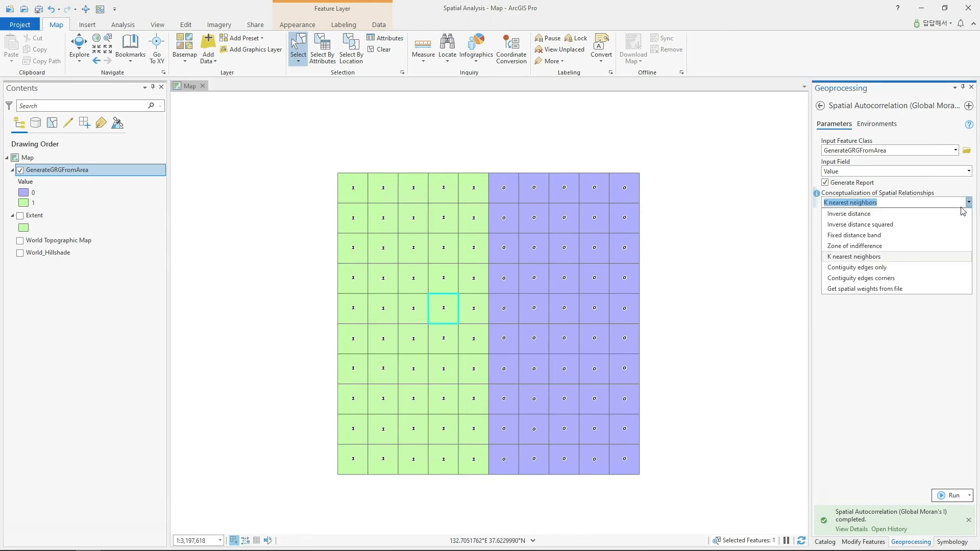
pyautogui.click(878, 268)
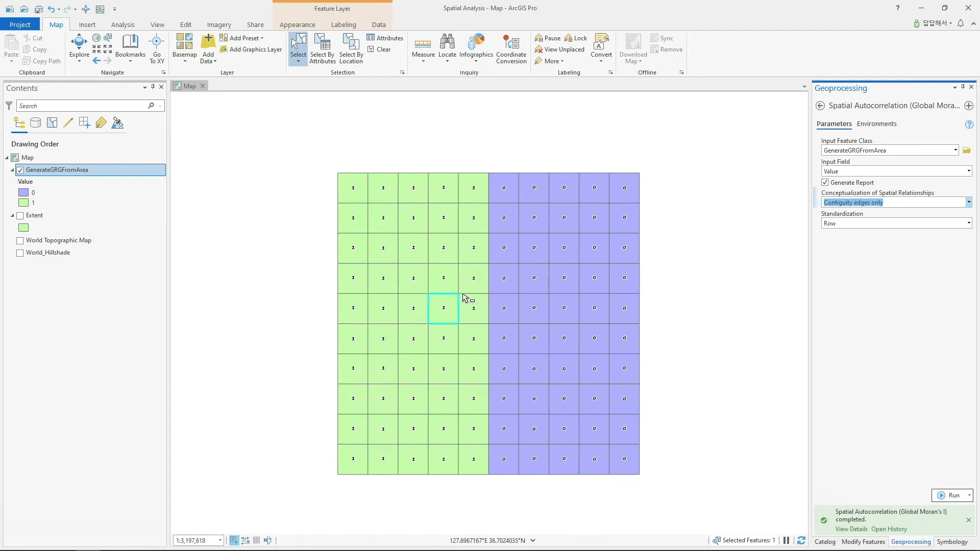
pyautogui.click(968, 202)
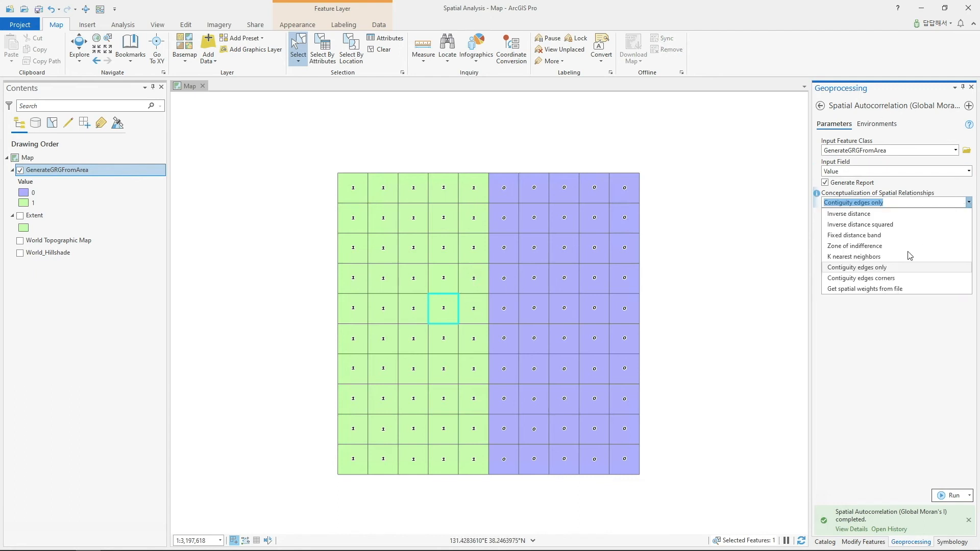
pyautogui.click(894, 278)
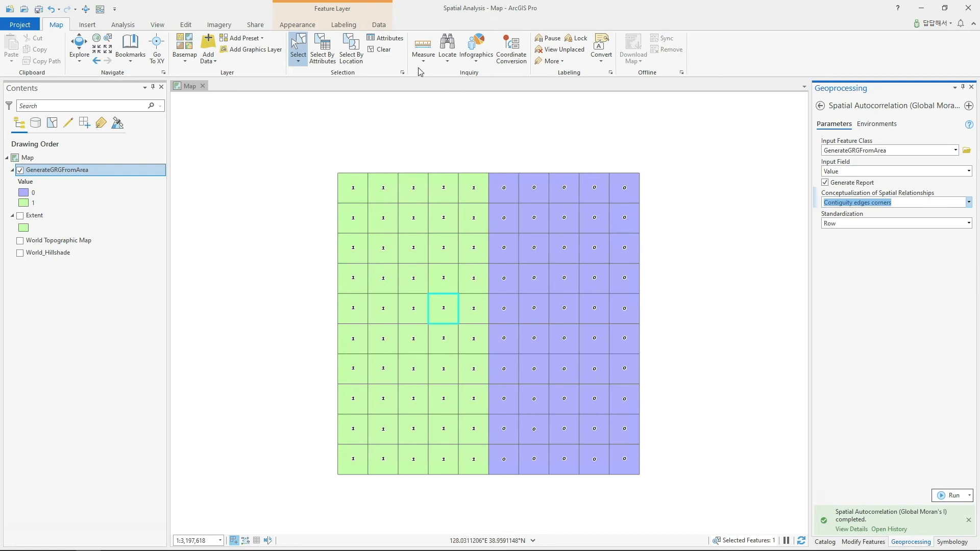
pyautogui.click(385, 51)
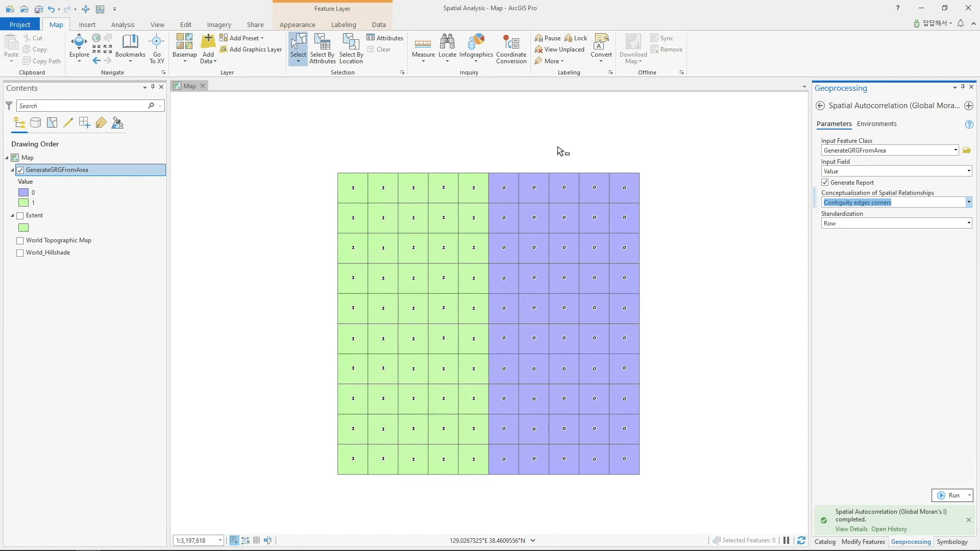
# - Search the Living Atlas for income and add the ACS Median Household Income Variables - Boundaries layer to the map
pyautogui.click(823, 542)
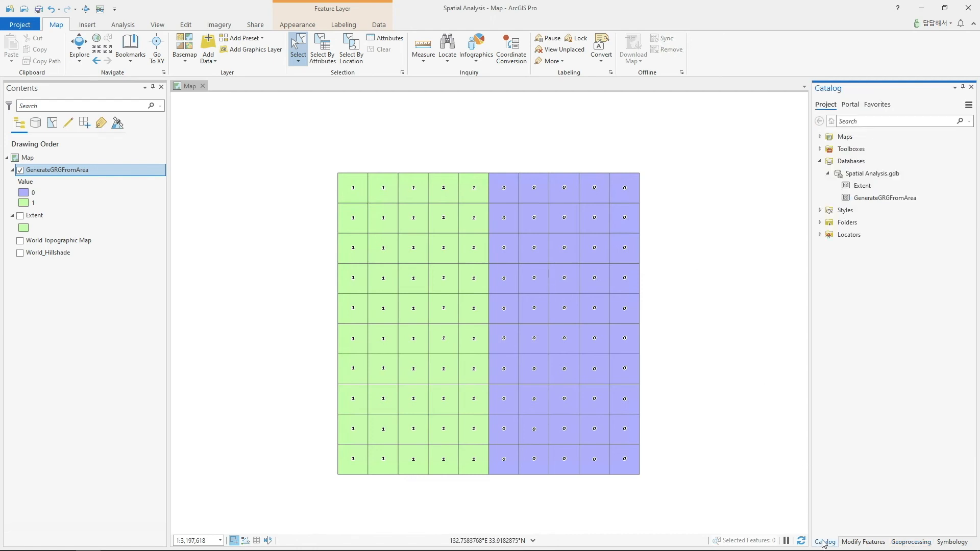
pyautogui.click(850, 105)
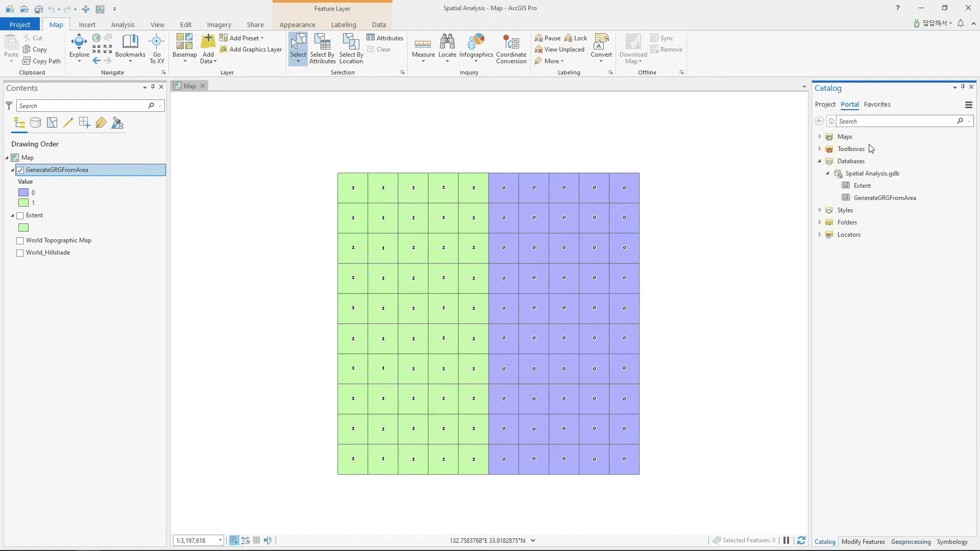
pyautogui.click(909, 121)
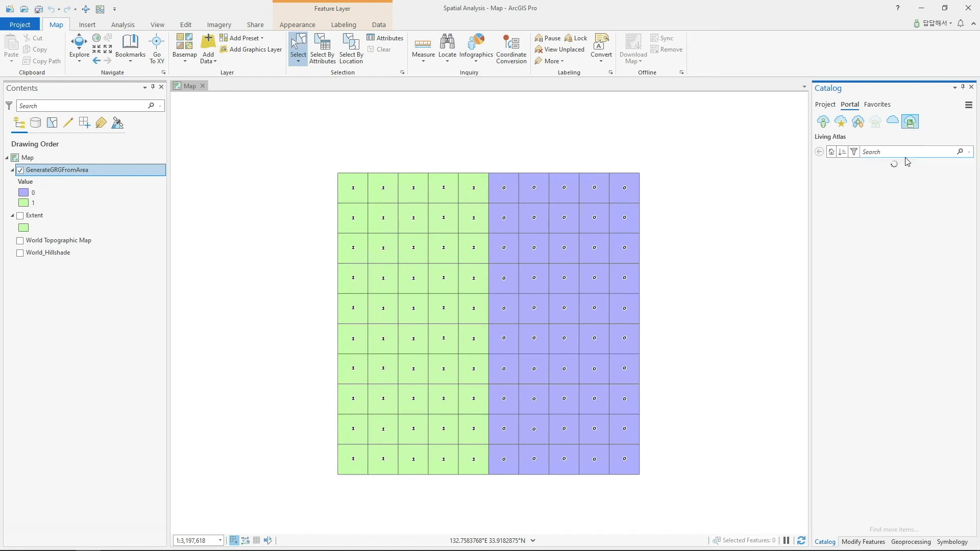
pyautogui.click(868, 152)
pyautogui.write('inco')
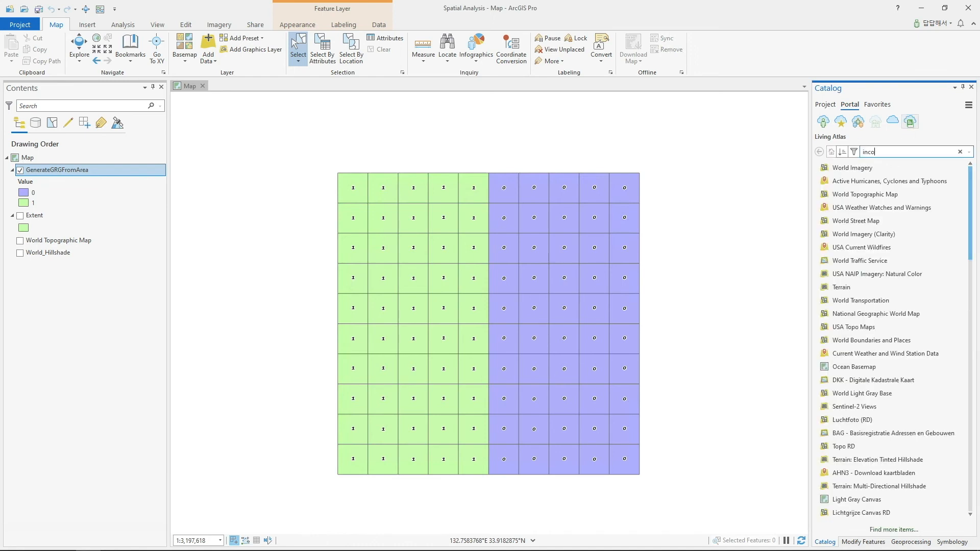
pyautogui.write('me')
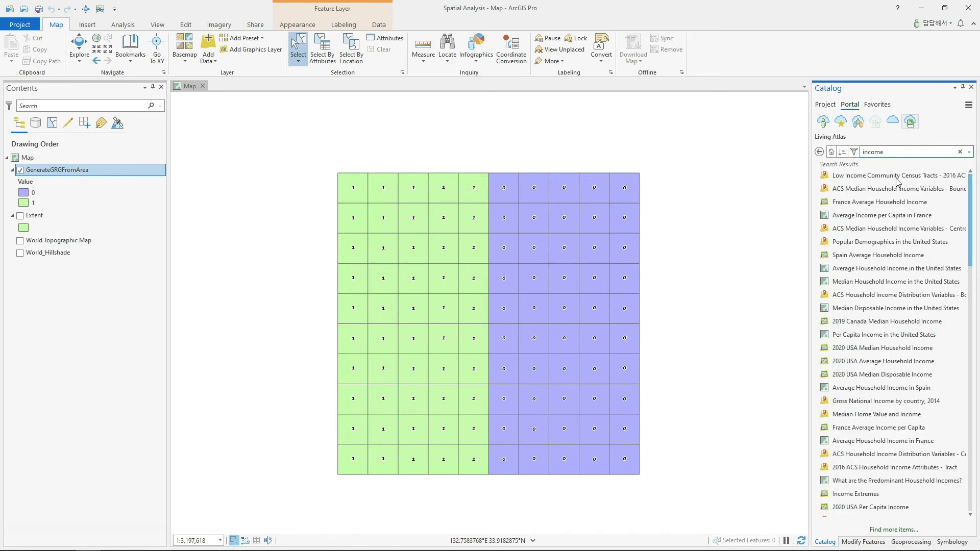
pyautogui.moveTo(888, 188)
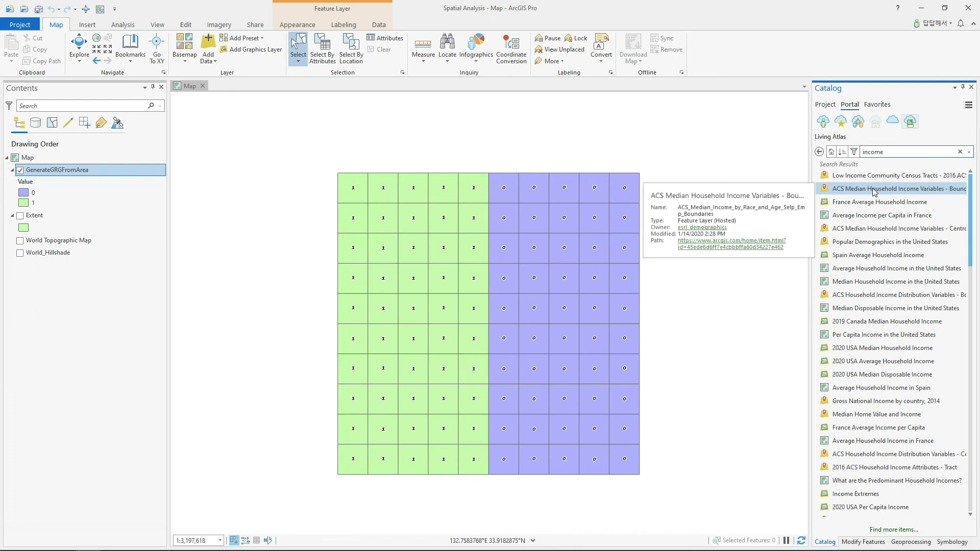
pyautogui.moveTo(875, 191); pyautogui.dragTo(634, 164)
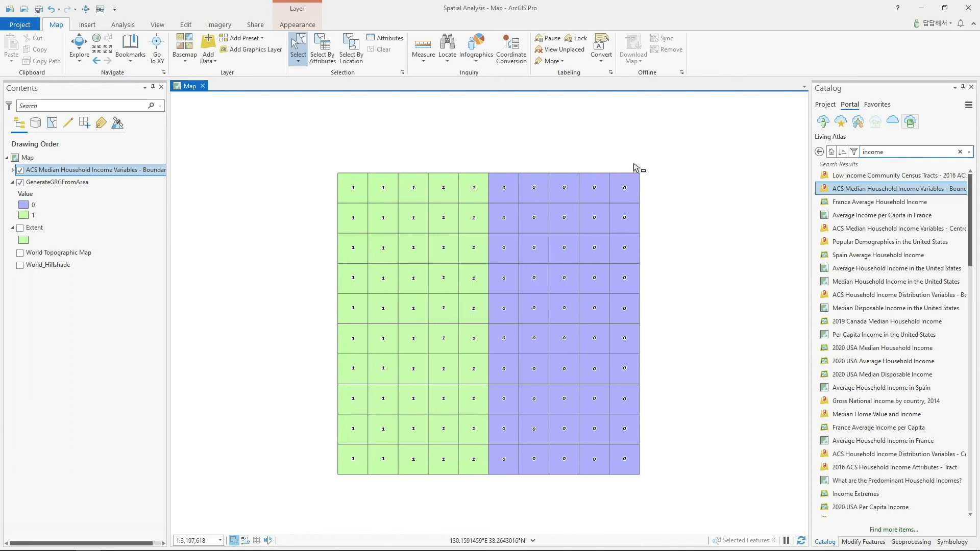
# - Remove the GenerateGRGFromArea and Extent layers from the map
pyautogui.click(69, 181)
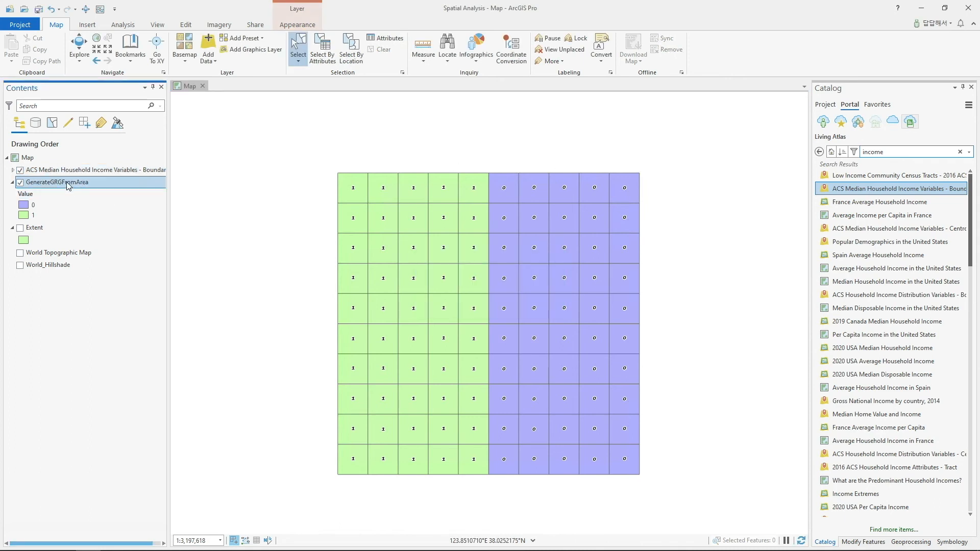
pyautogui.rightClick(47, 228)
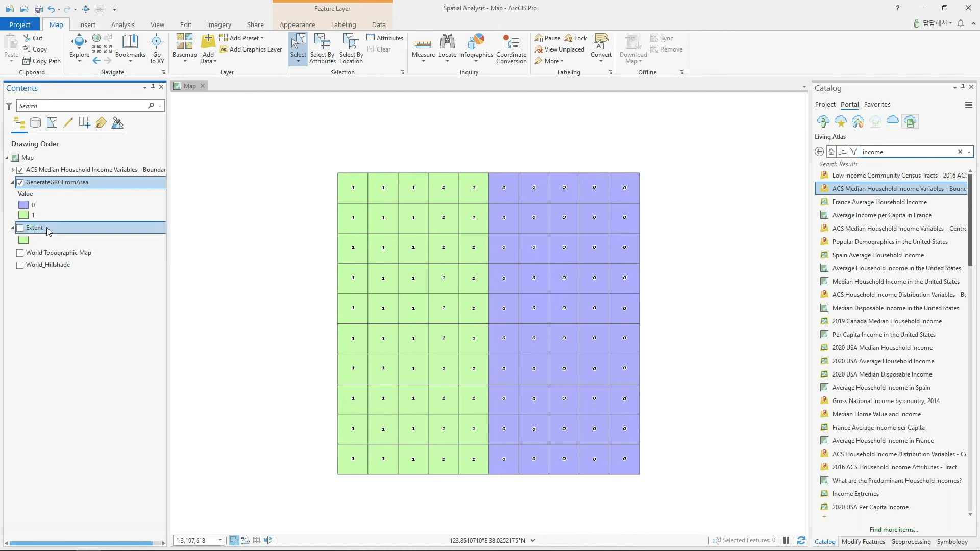
pyautogui.click(76, 244)
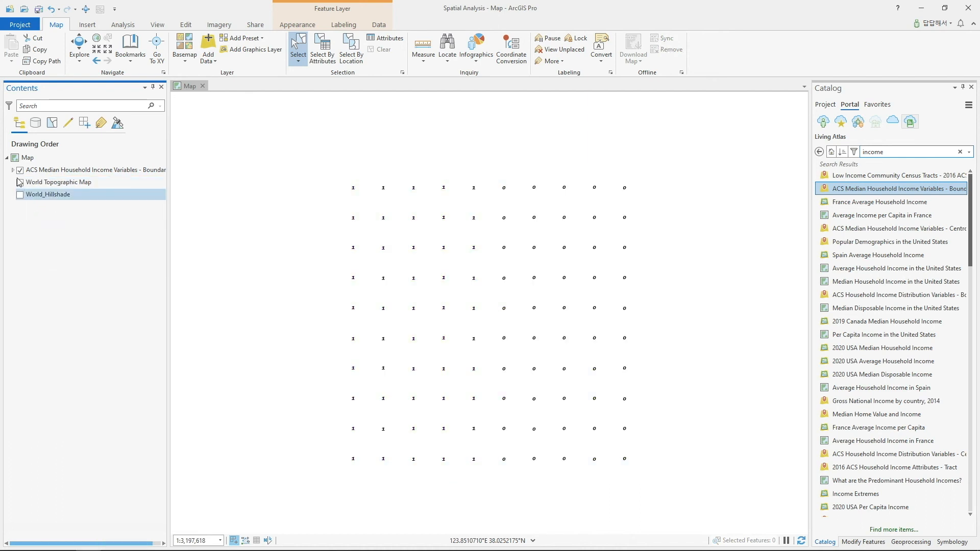
# - Show the full extent of the ACS Median Household Income layer with the World Topographic Map and World_Hillshade layers turned on
pyautogui.rightClick(55, 174)
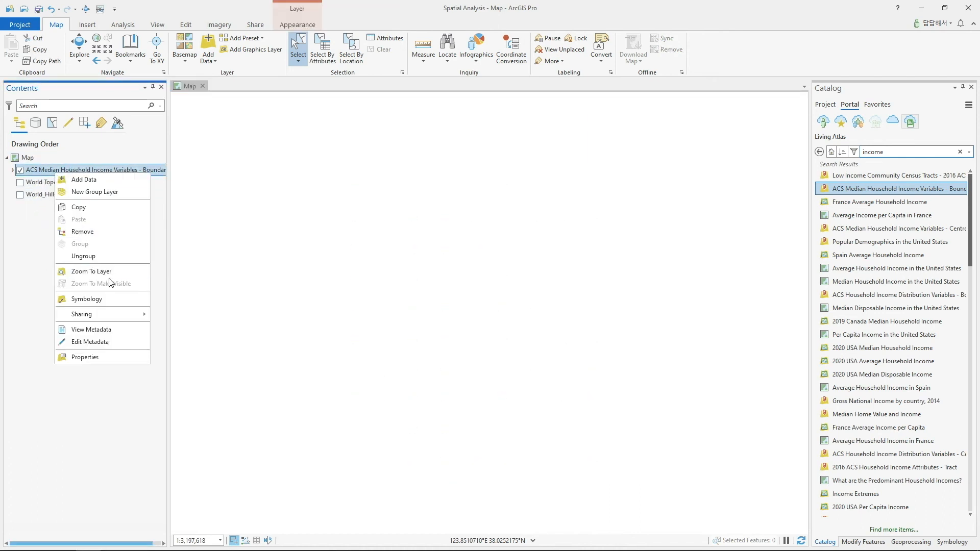
pyautogui.click(91, 271)
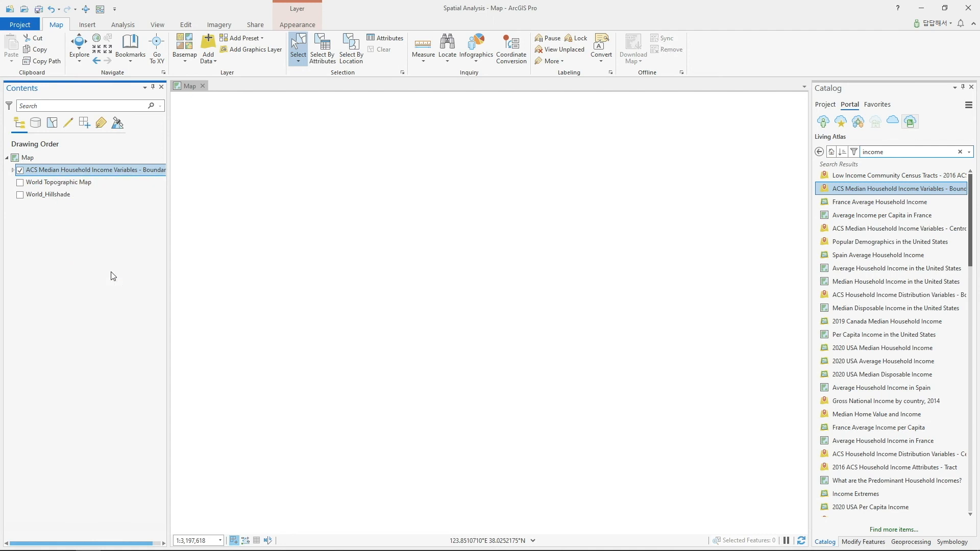
pyautogui.click(20, 183)
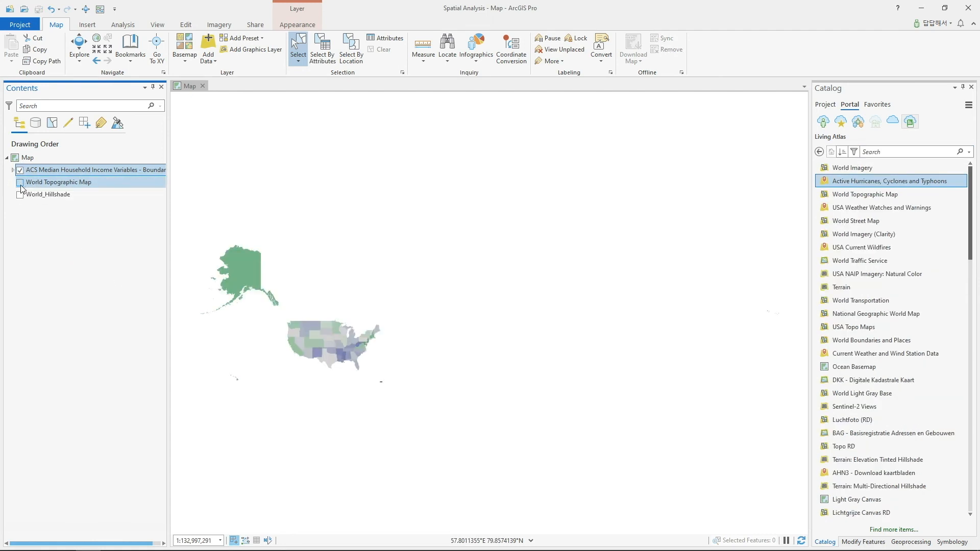
pyautogui.click(20, 195)
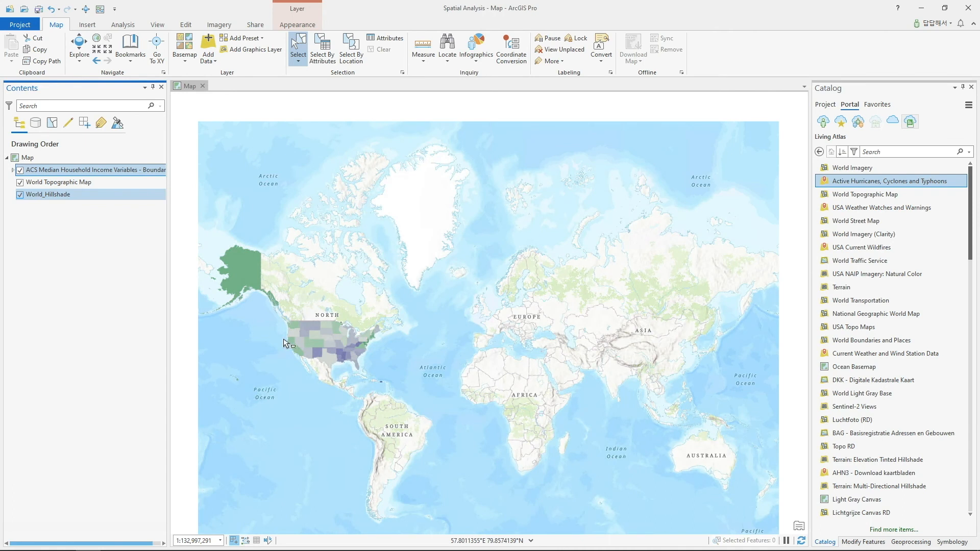
# - Add a definition query to the Tract layer of the ACS income group where State is equal to District of Columbia
pyautogui.click(13, 170)
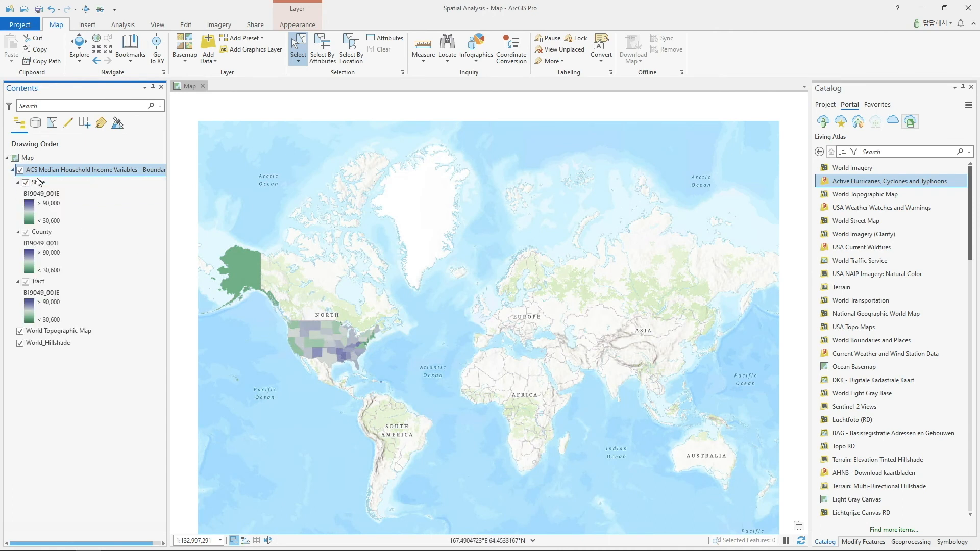
pyautogui.doubleClick(61, 280)
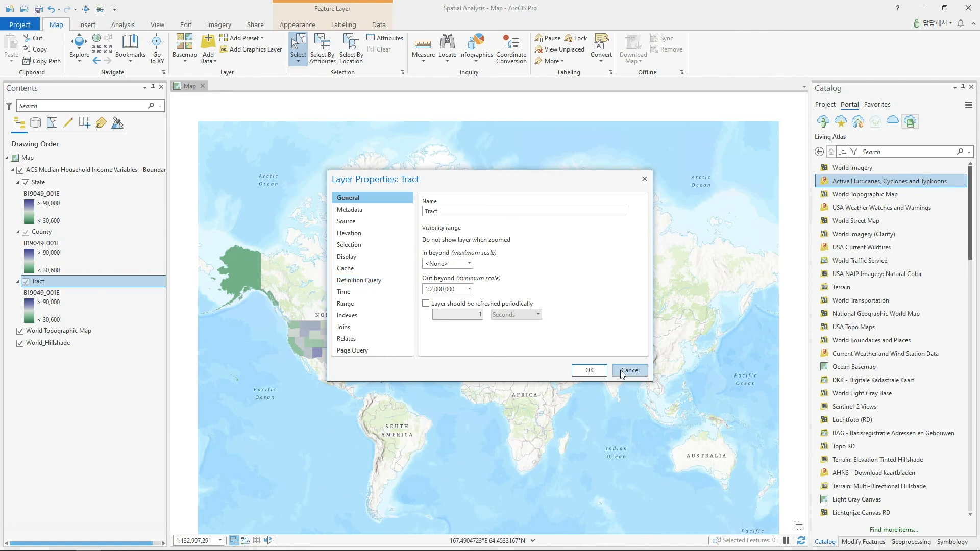
pyautogui.click(365, 280)
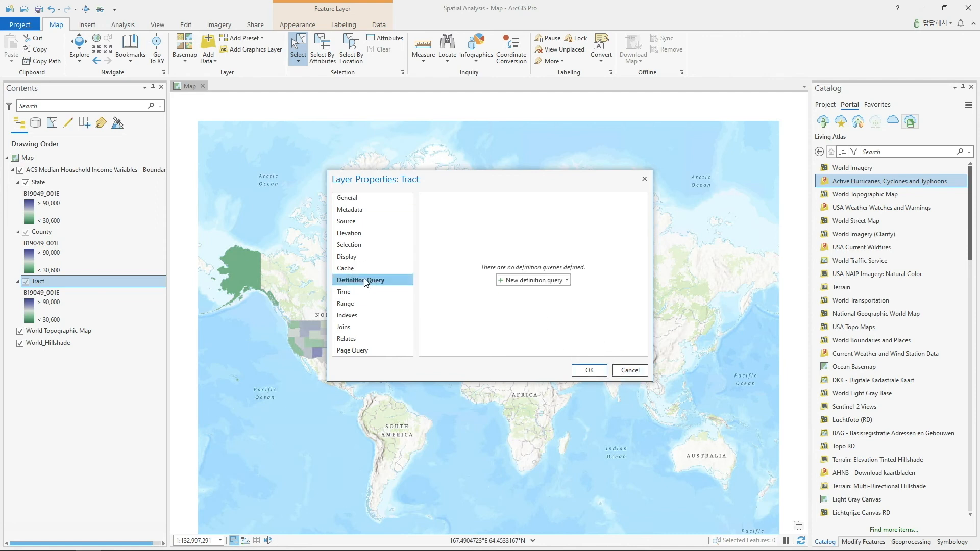
pyautogui.click(511, 281)
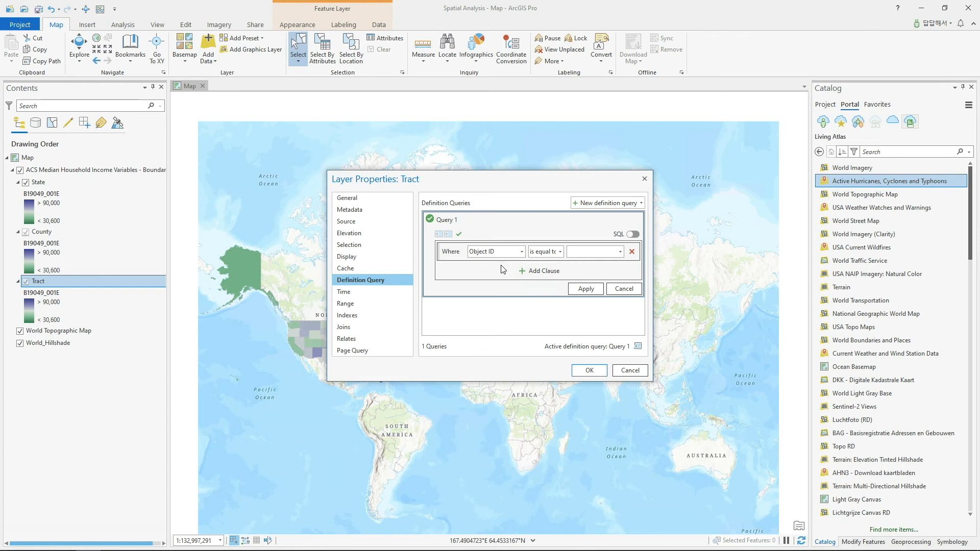
pyautogui.click(516, 252)
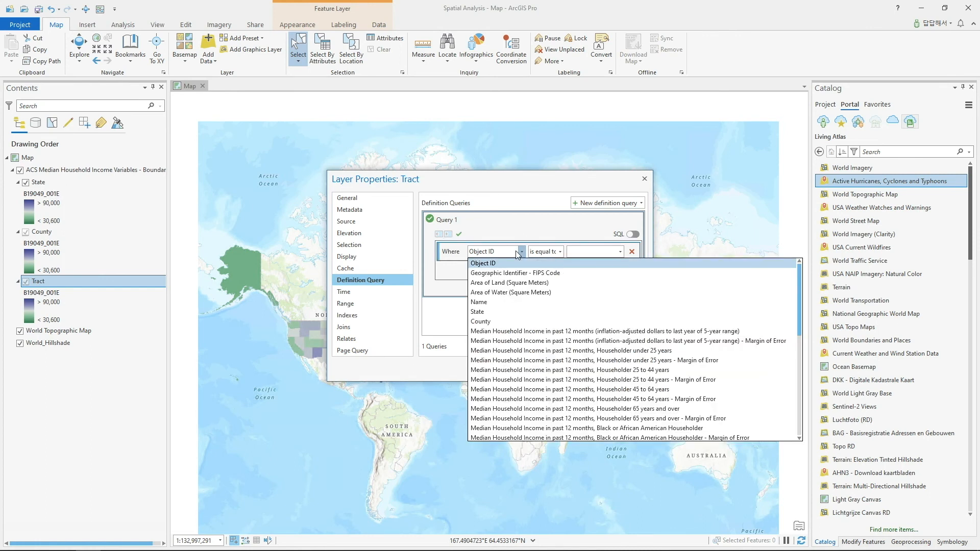
pyautogui.click(495, 312)
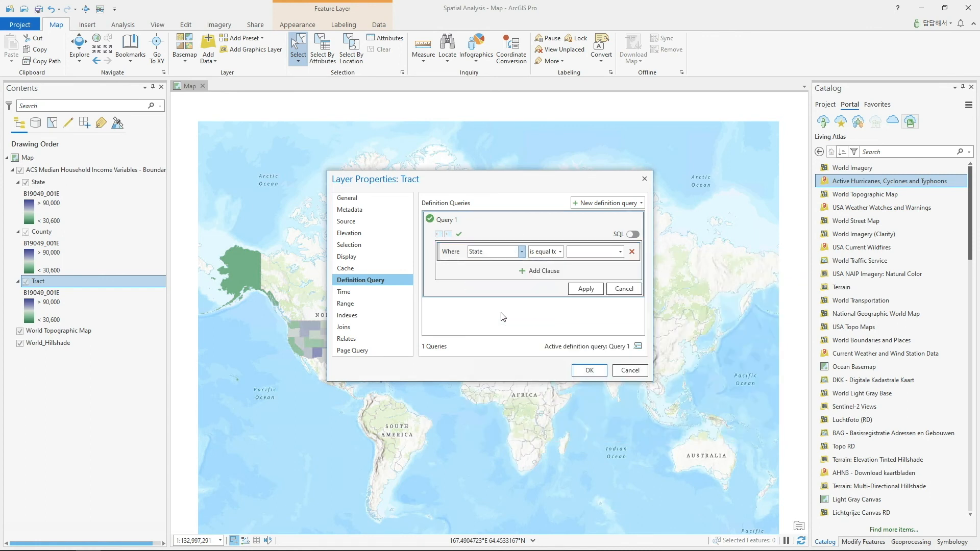
pyautogui.click(561, 252)
pyautogui.click(561, 253)
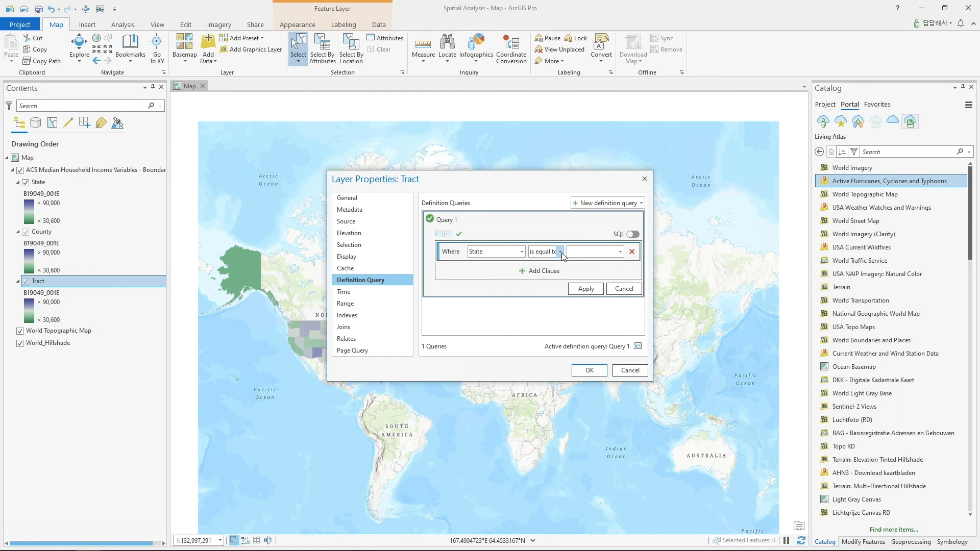
pyautogui.click(621, 251)
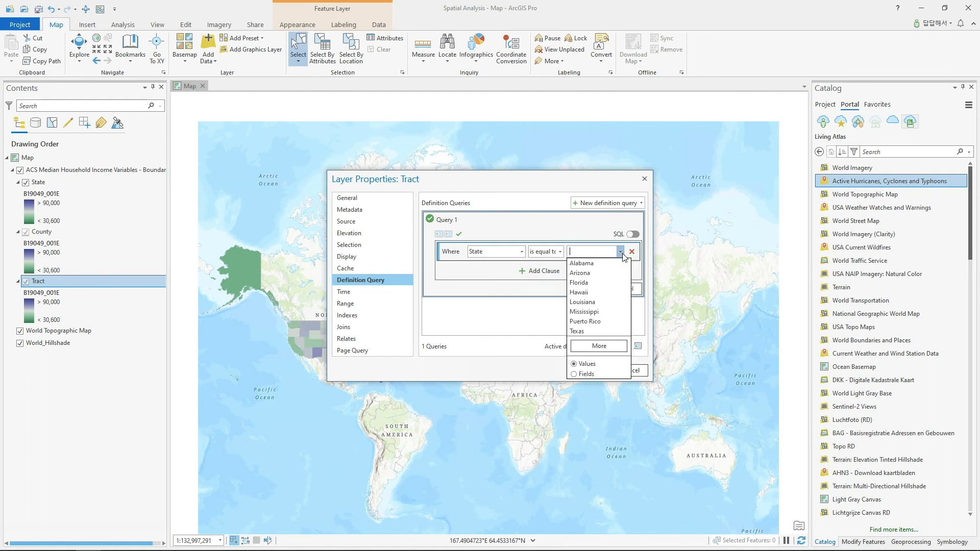
pyautogui.click(596, 348)
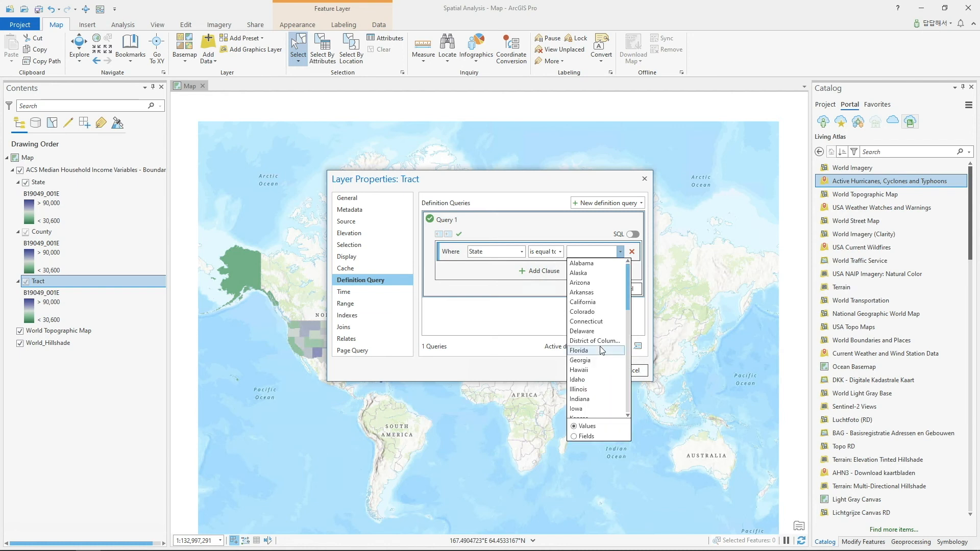
pyautogui.click(599, 341)
pyautogui.click(586, 290)
pyautogui.click(589, 368)
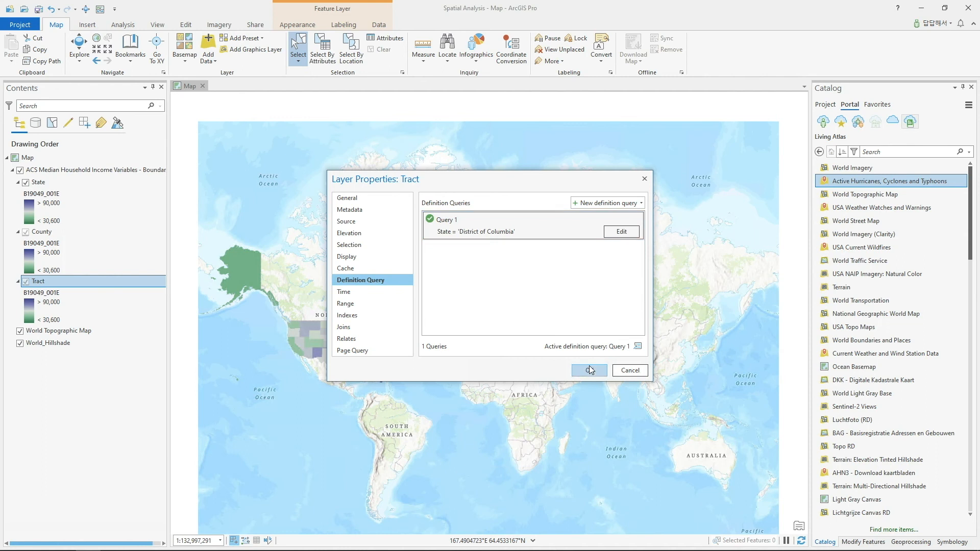
# - Export the filtered Tract layer's features to Spatial Analysis.gdb with the output name Tract
pyautogui.rightClick(36, 284)
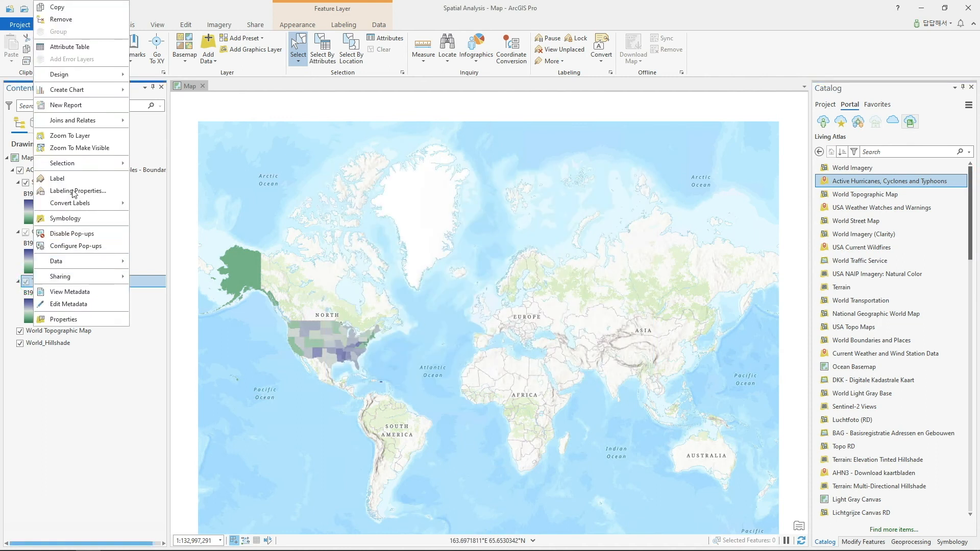
pyautogui.click(70, 136)
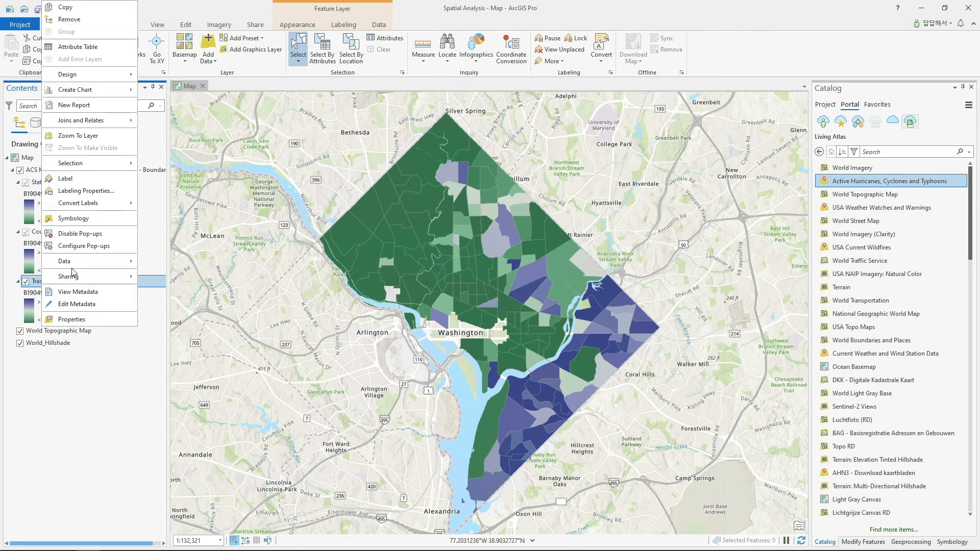
pyautogui.moveTo(81, 263)
pyautogui.click(162, 261)
pyautogui.click(439, 245)
pyautogui.write('Tract')
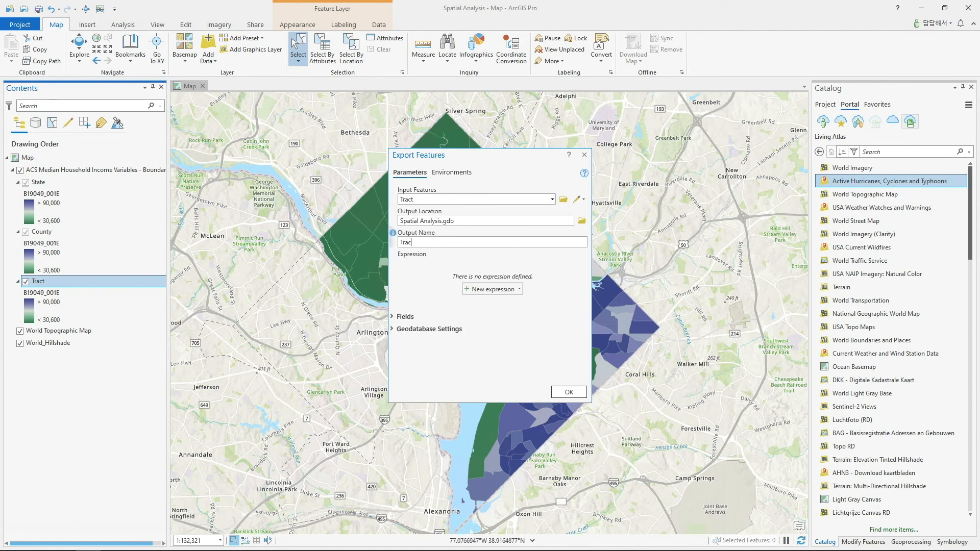
pyautogui.click(571, 391)
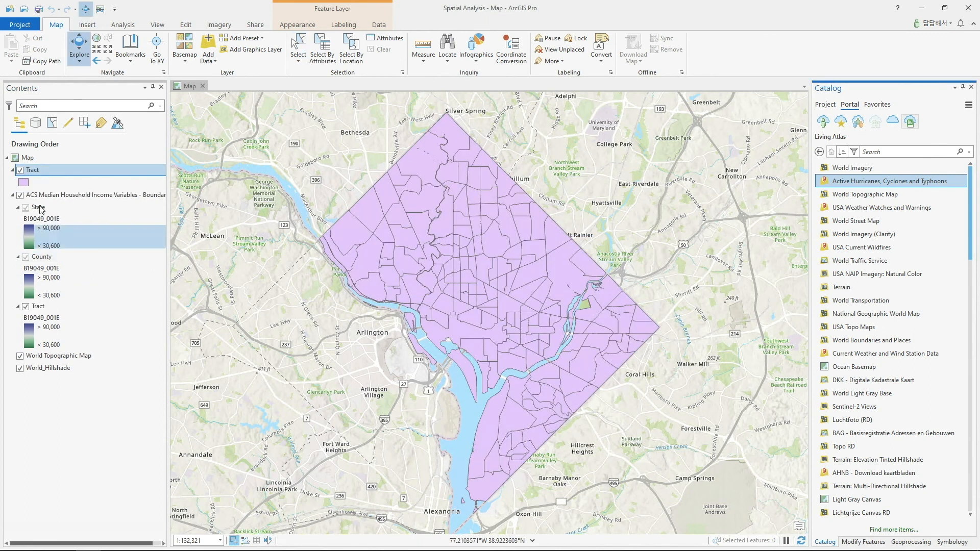
# - Apply the symbology of the ACS group's Tract layer to the exported Tract layer, and collapse and hide the ACS group
pyautogui.rightClick(26, 174)
pyautogui.click(25, 183)
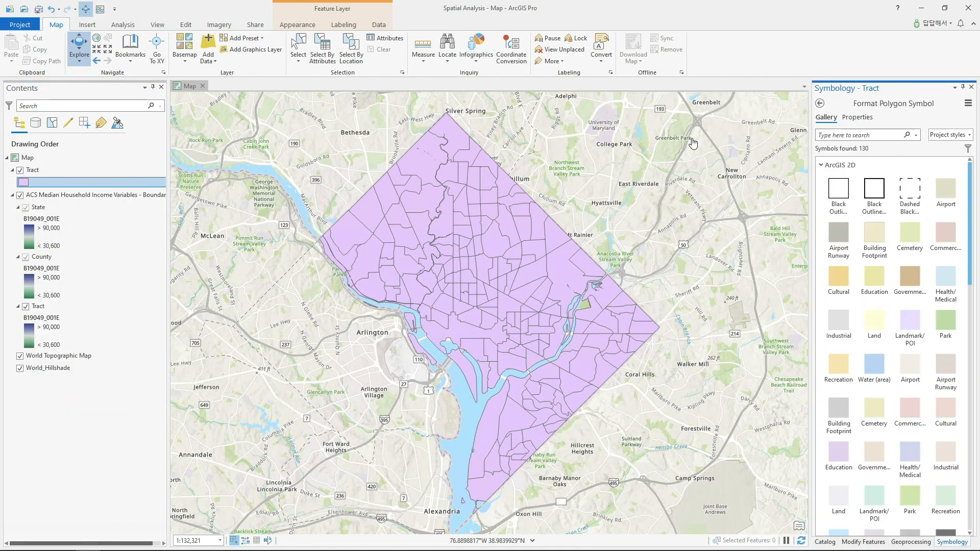
pyautogui.click(968, 105)
pyautogui.click(967, 104)
pyautogui.click(819, 103)
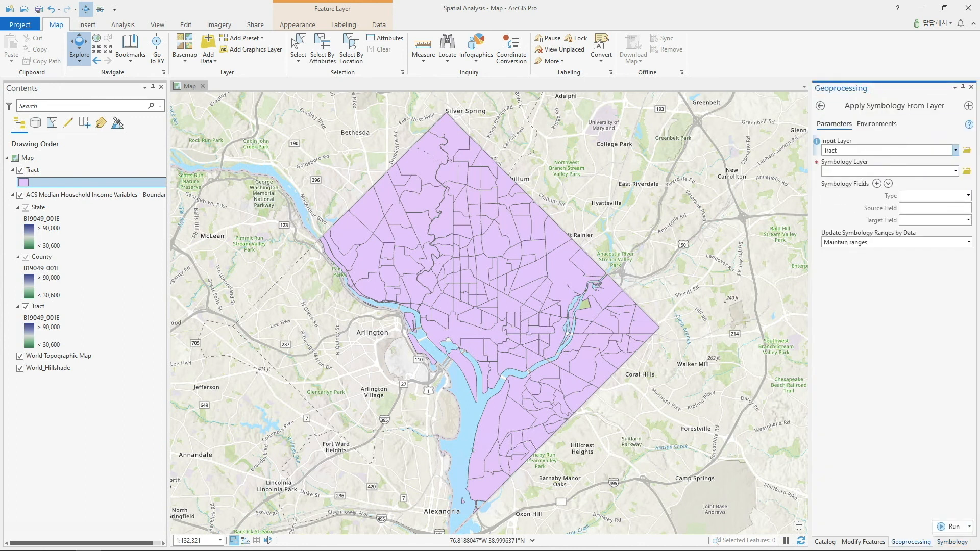
pyautogui.click(955, 171)
pyautogui.click(917, 230)
pyautogui.click(946, 527)
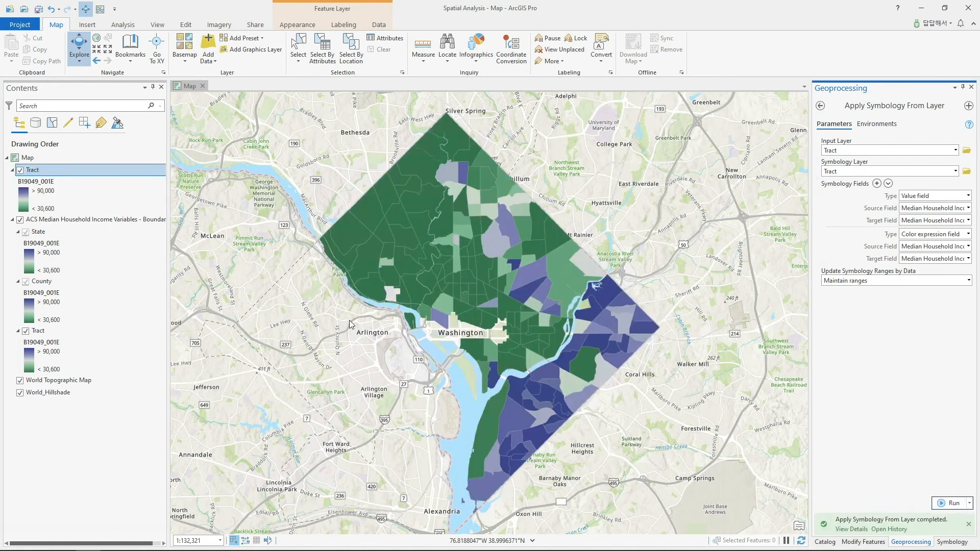
pyautogui.click(13, 220)
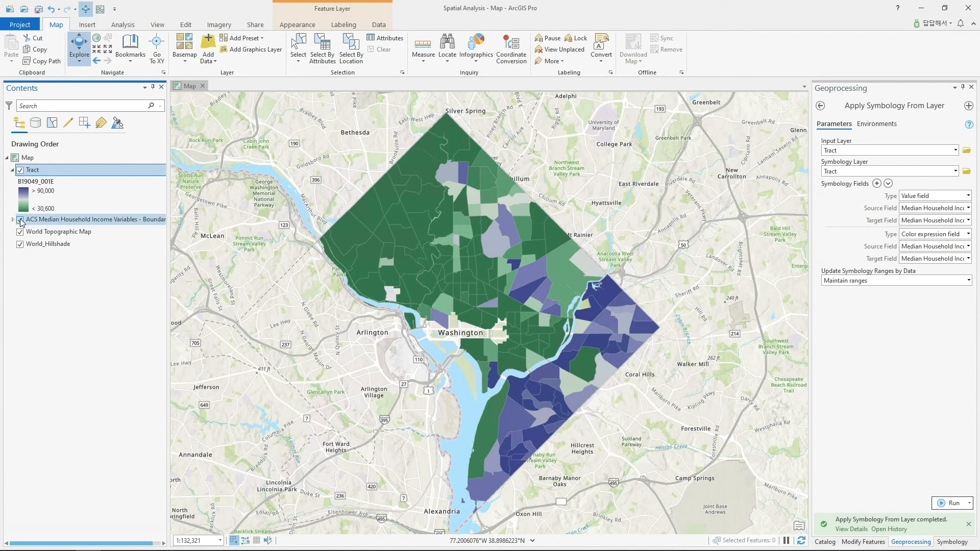
pyautogui.click(21, 220)
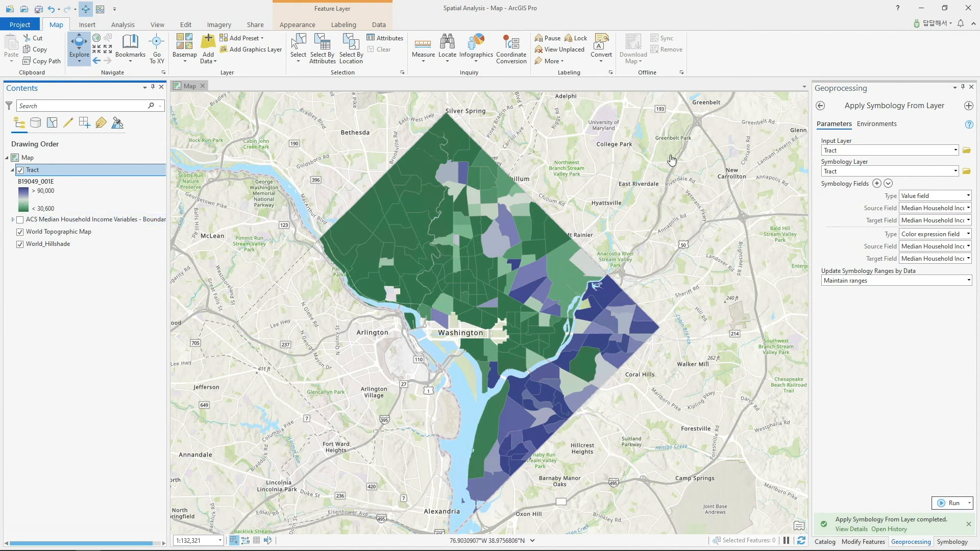
# - Examine the median household income pop-ups of several census tracts in the southeastern and northwestern parts of Washington
pyautogui.click(568, 356)
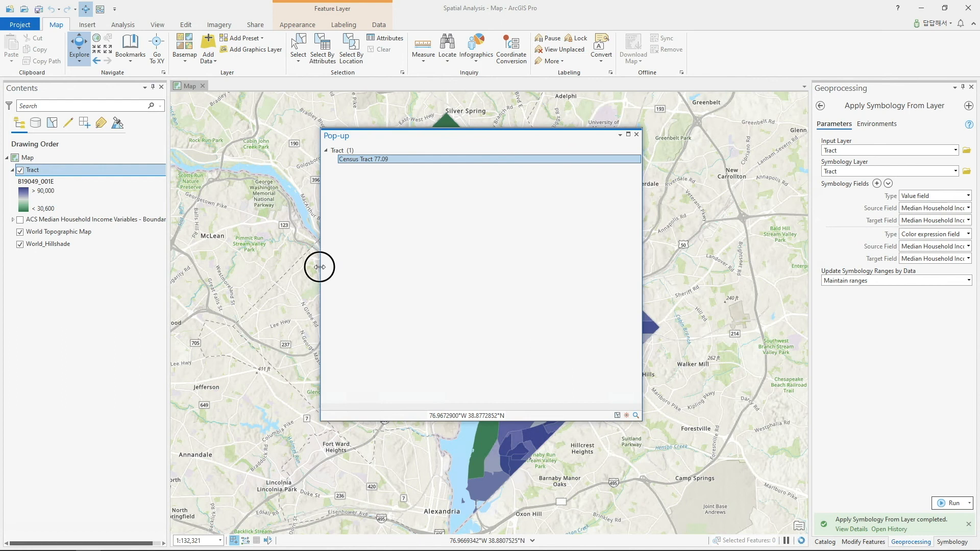
pyautogui.moveTo(541, 407); pyautogui.dragTo(551, 199)
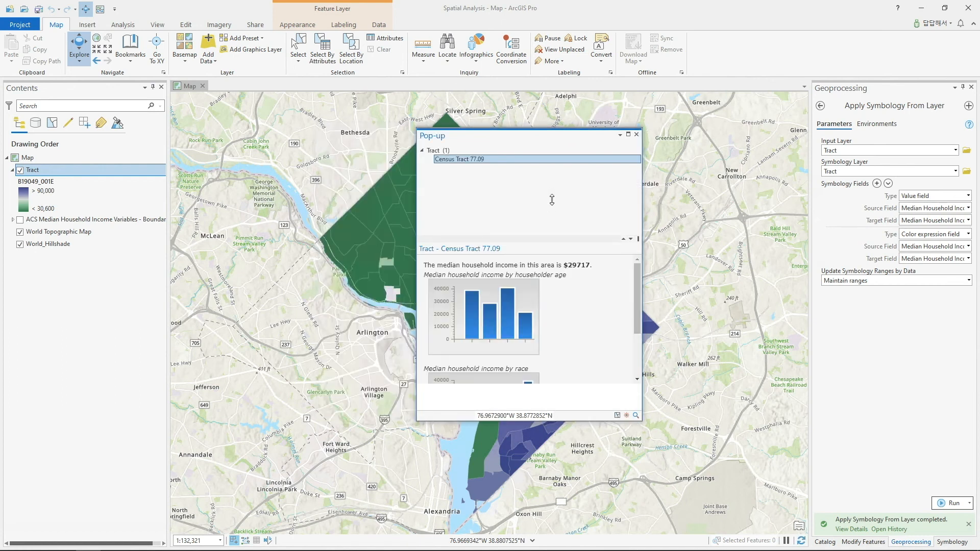
pyautogui.moveTo(578, 135); pyautogui.dragTo(754, 125)
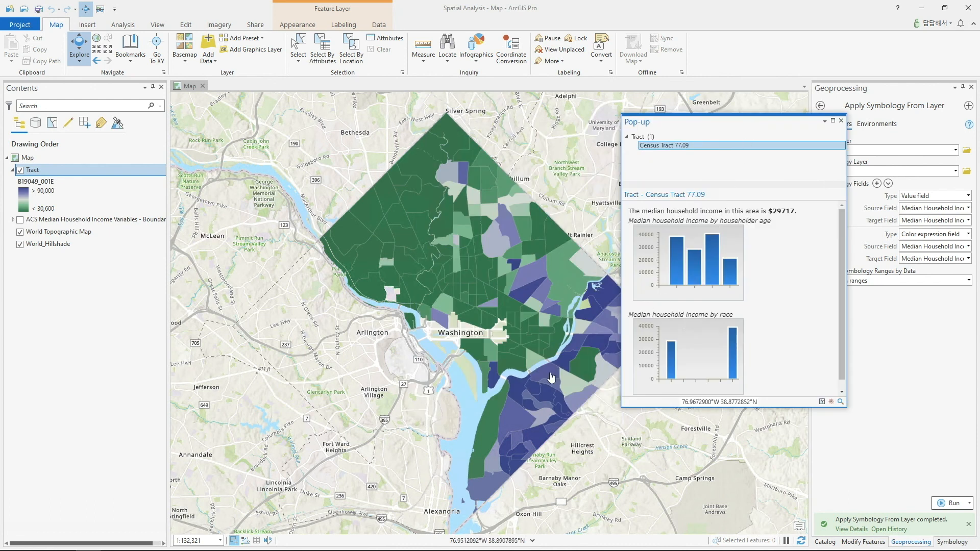
pyautogui.click(519, 393)
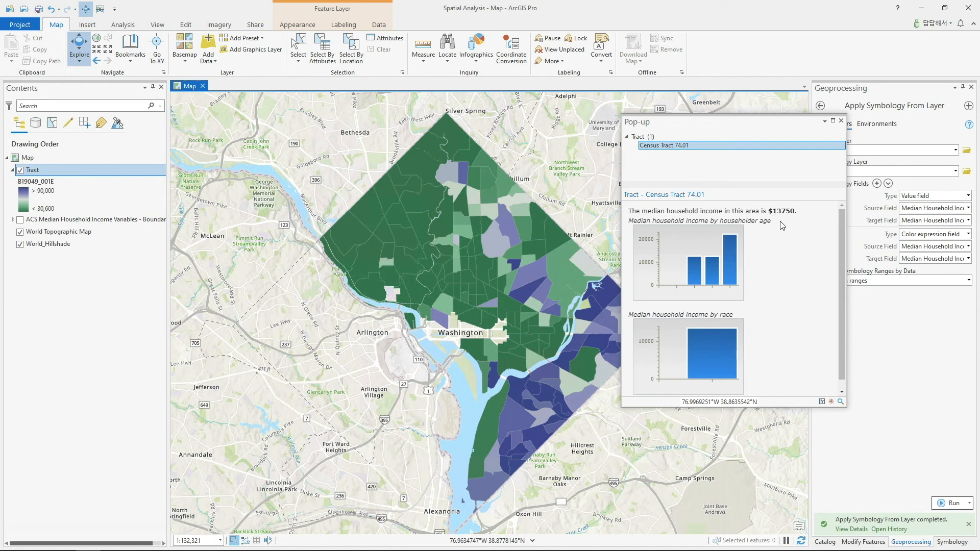
pyautogui.click(447, 226)
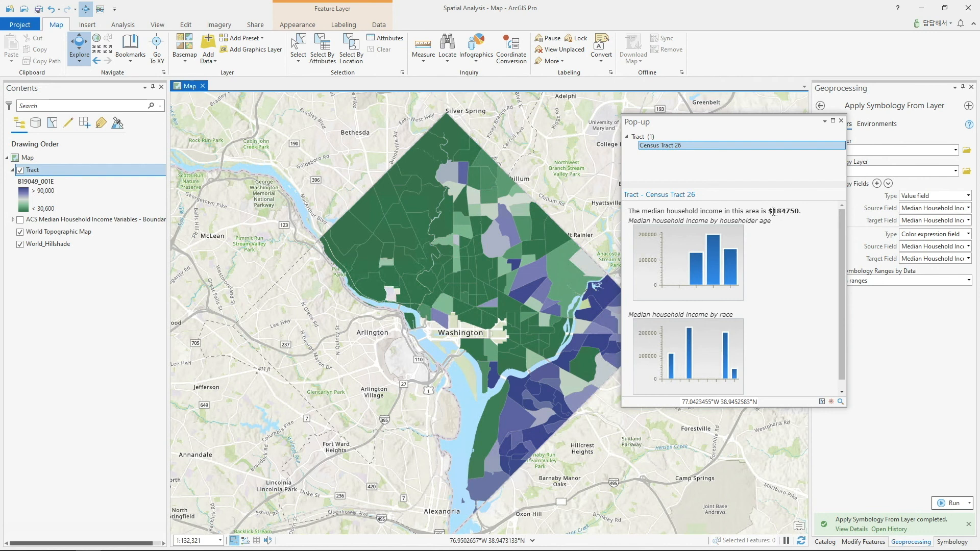
pyautogui.click(415, 257)
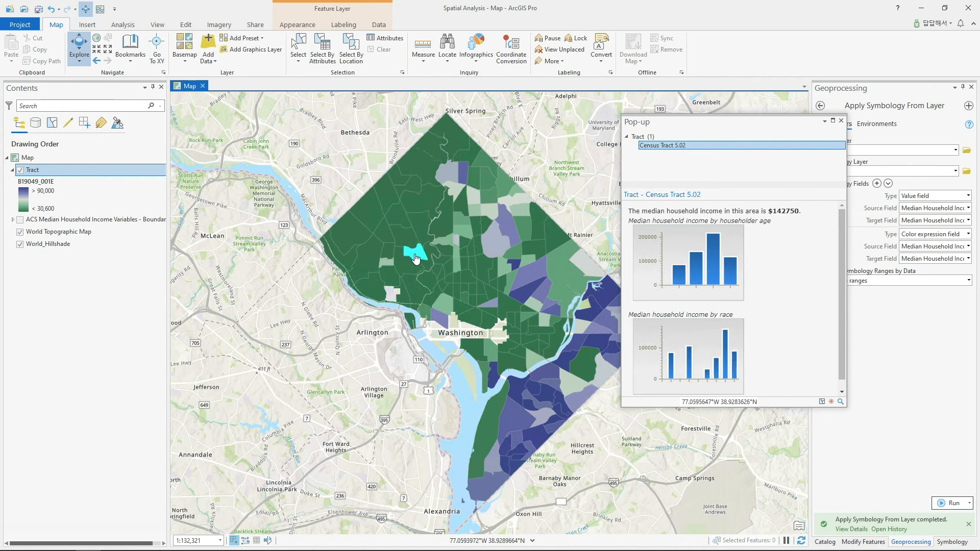
pyautogui.click(391, 279)
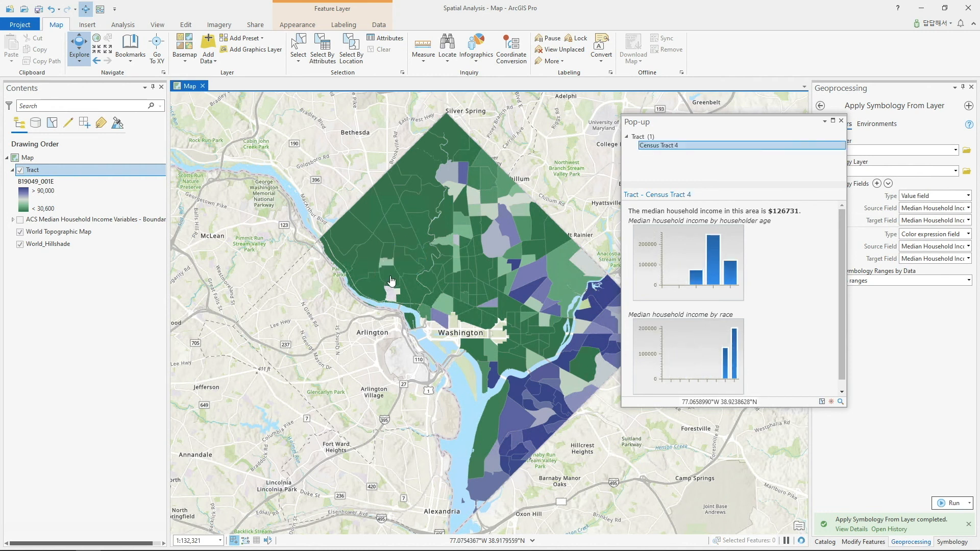
pyautogui.click(391, 280)
pyautogui.click(841, 121)
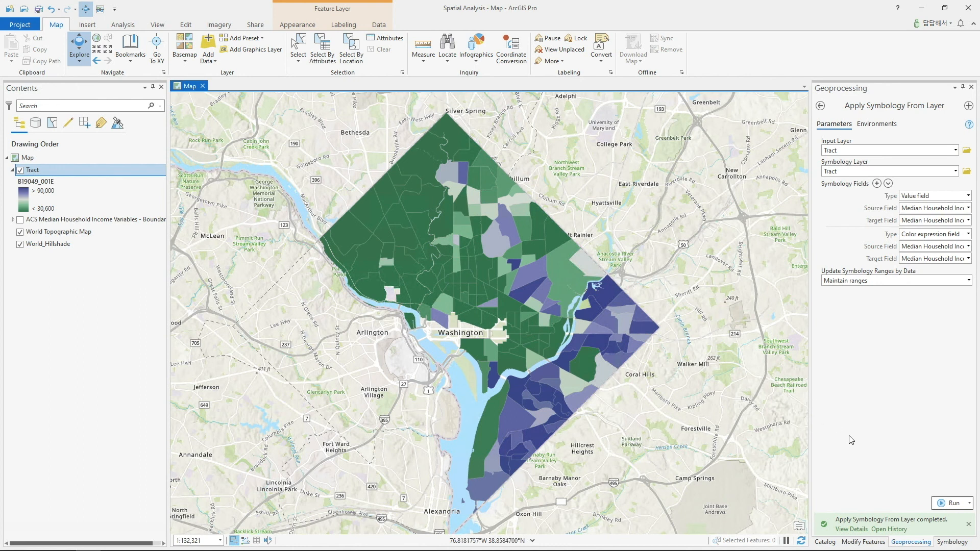
# - Set up Spatial Autocorrelation (Global Moran's I) on the Tract layer with the overall inflation-adjusted median household income in the past 12 months as the input field
pyautogui.click(821, 107)
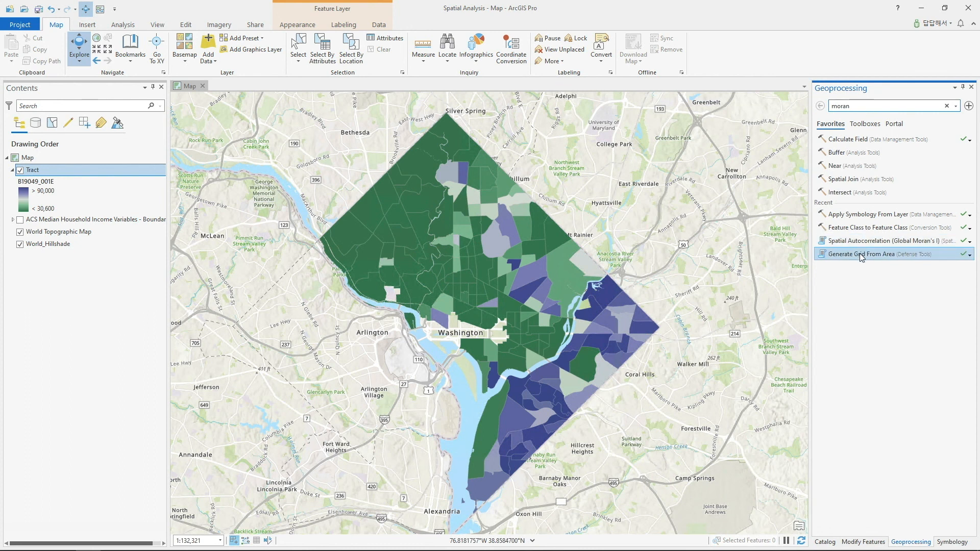
pyautogui.click(865, 241)
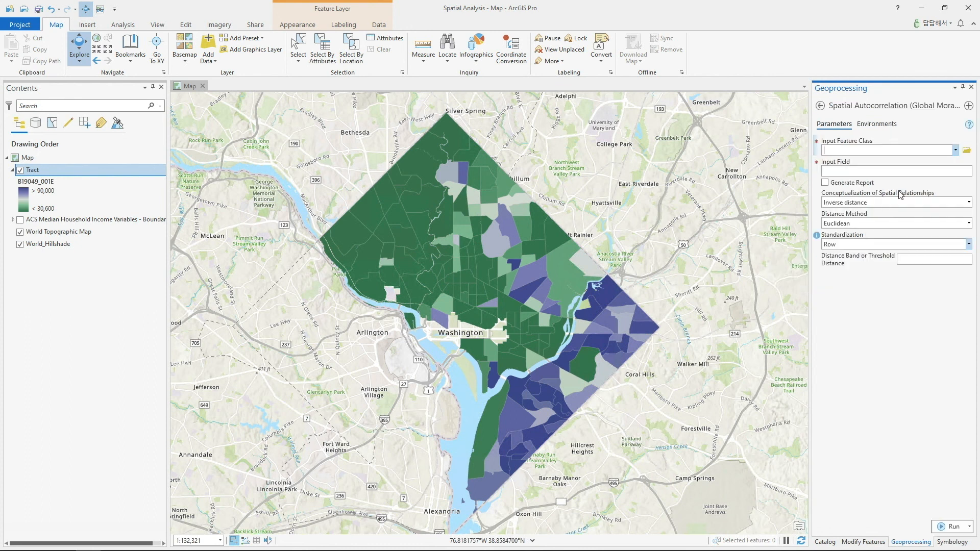
pyautogui.click(887, 150)
pyautogui.click(885, 161)
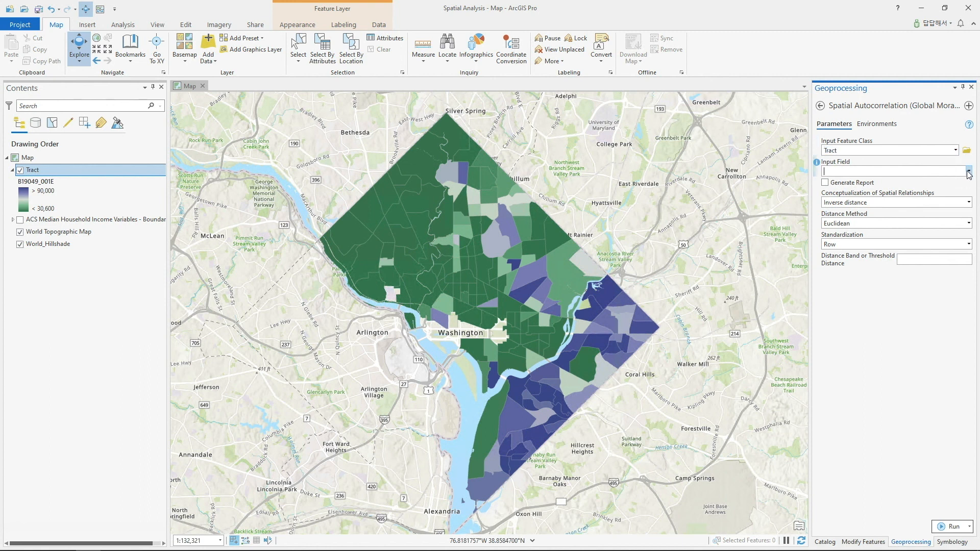
pyautogui.click(968, 172)
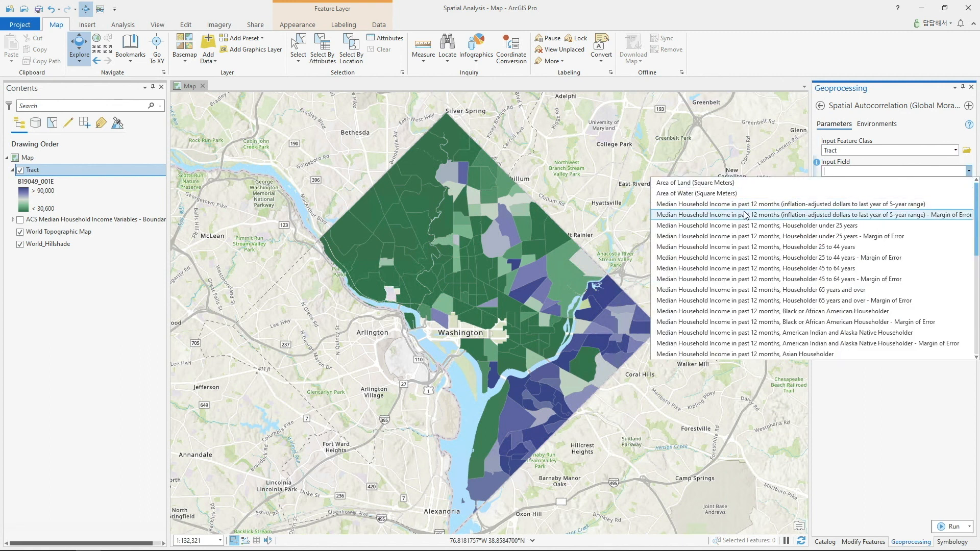
pyautogui.click(761, 207)
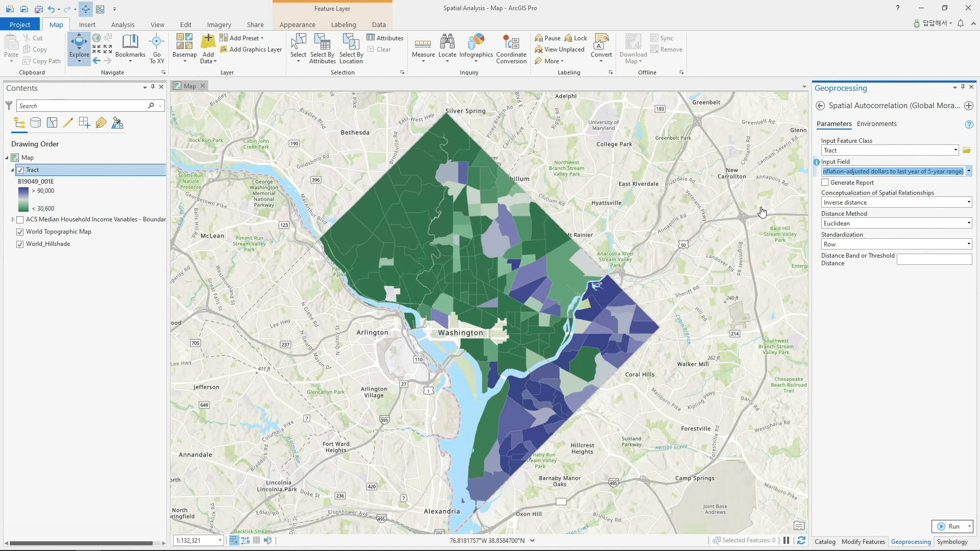
# - Enable report generation, set the conceptualization of spatial relationships to Contiguity edges corners, and run the Global Moran's I analysis
pyautogui.click(826, 183)
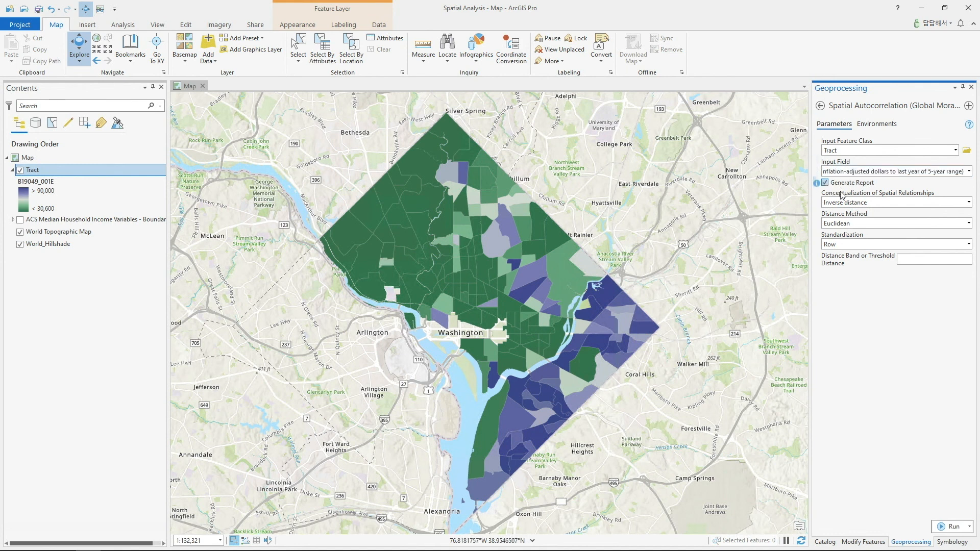
pyautogui.click(969, 203)
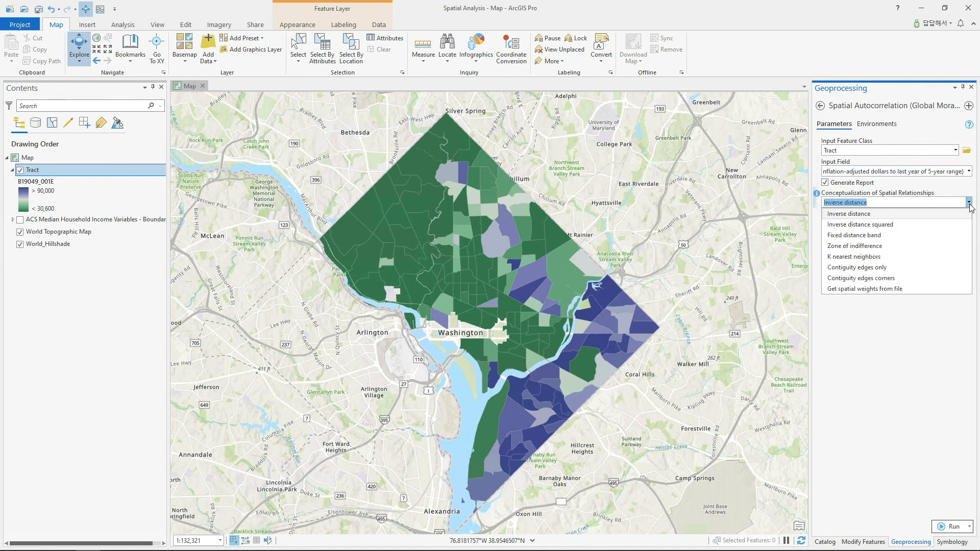
pyautogui.click(899, 282)
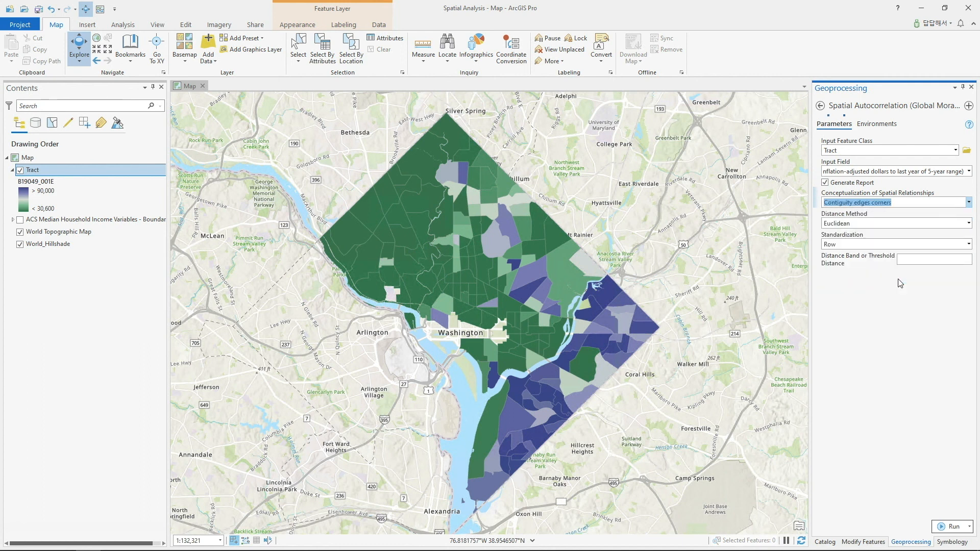
pyautogui.click(946, 527)
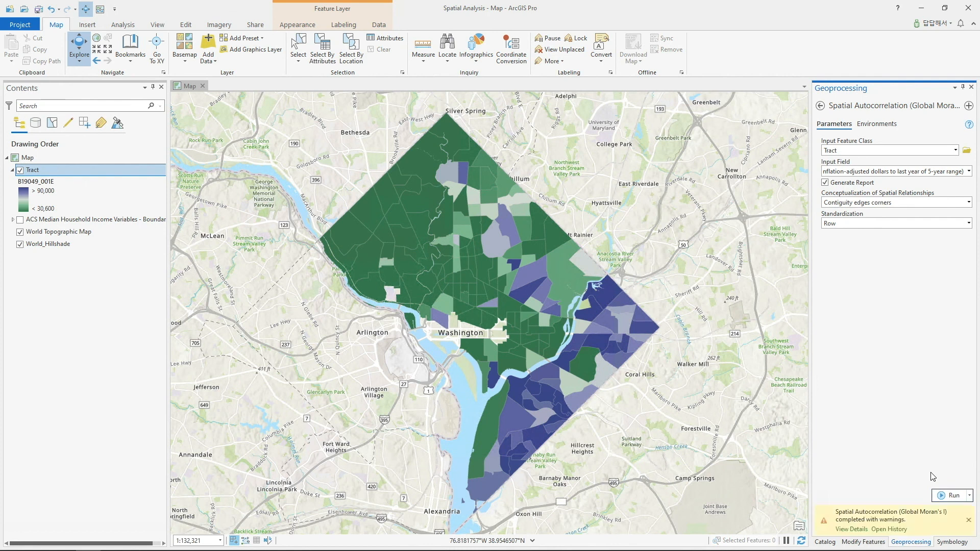
# - Examine the Moran's I run details, including the no-neighbor warnings and the HTML report file, and move the details window off the tracts
pyautogui.moveTo(841, 520)
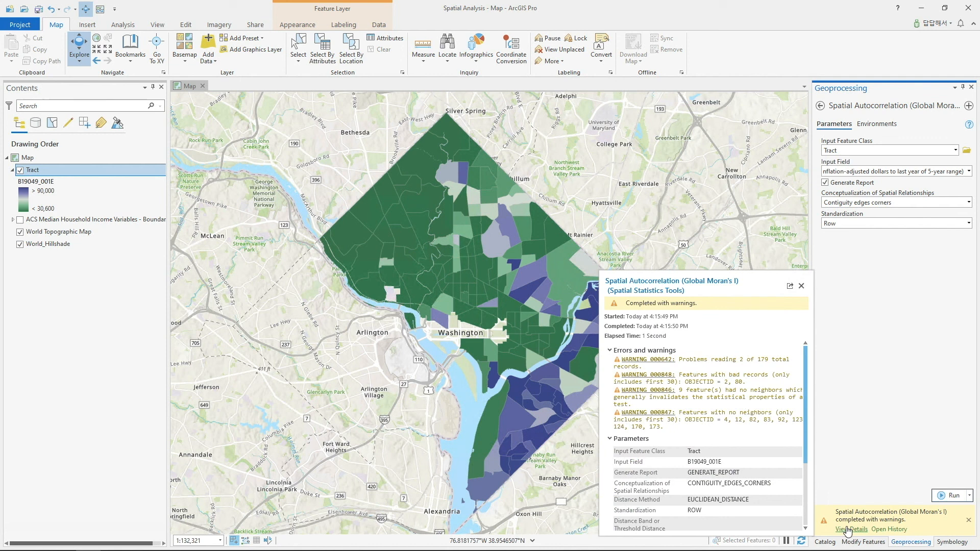
pyautogui.click(851, 529)
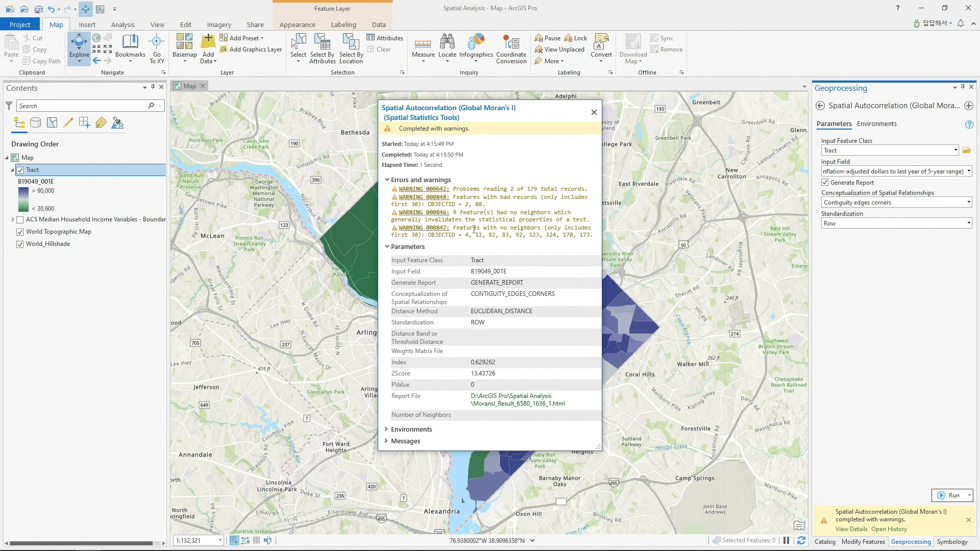
pyautogui.moveTo(464, 234); pyautogui.dragTo(582, 235)
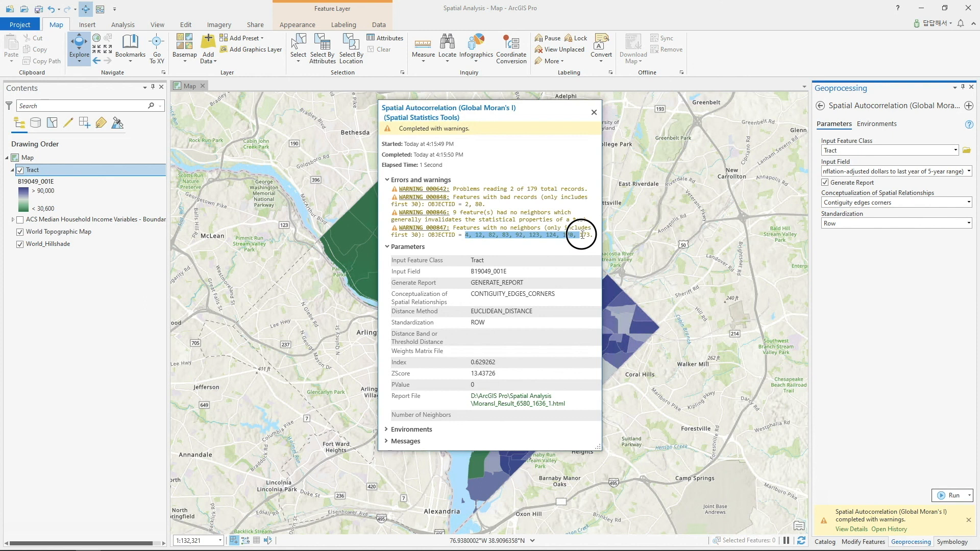
pyautogui.click(583, 235)
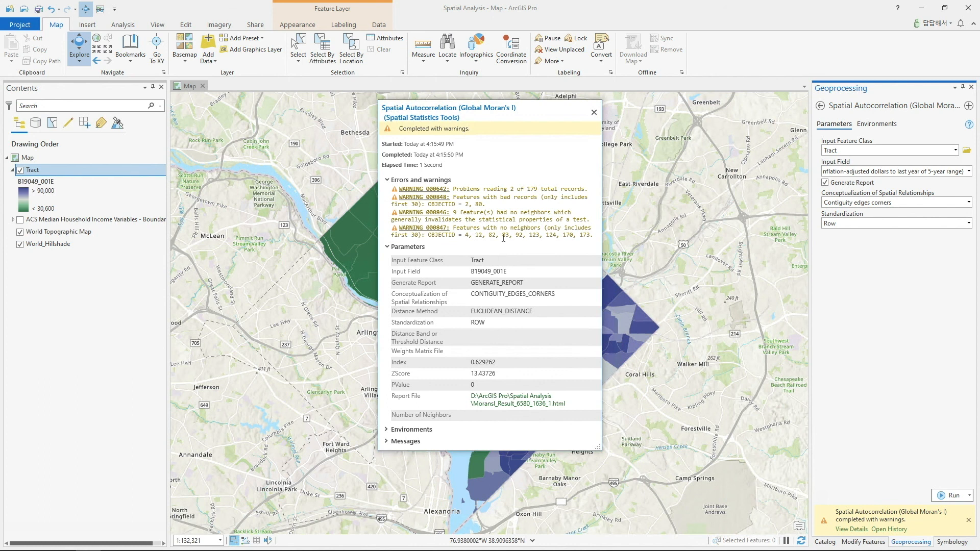
pyautogui.click(514, 397)
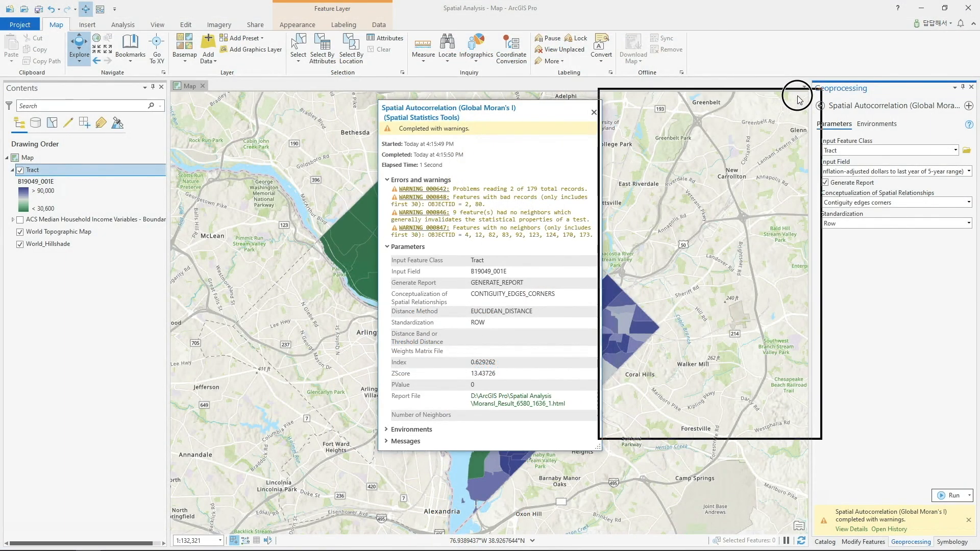
pyautogui.moveTo(830, 108); pyautogui.dragTo(852, 106)
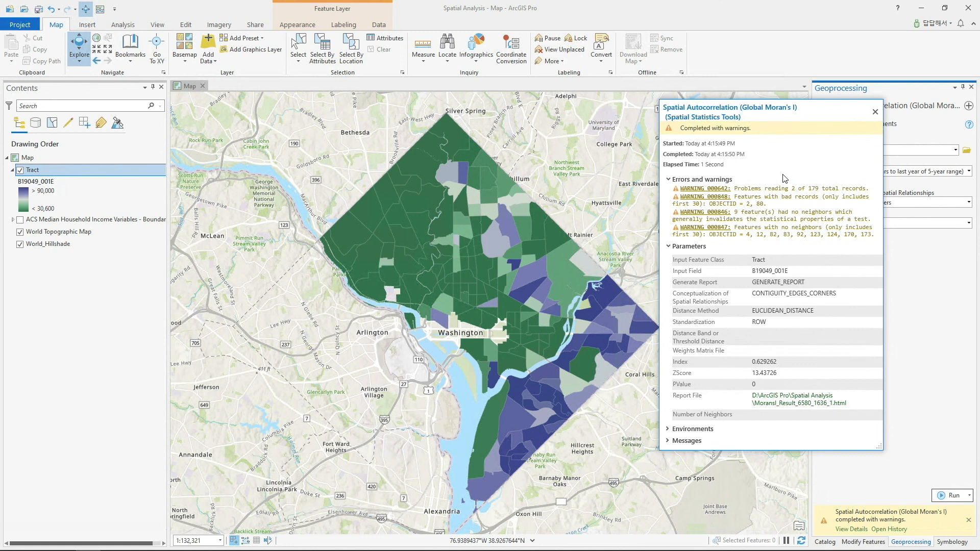